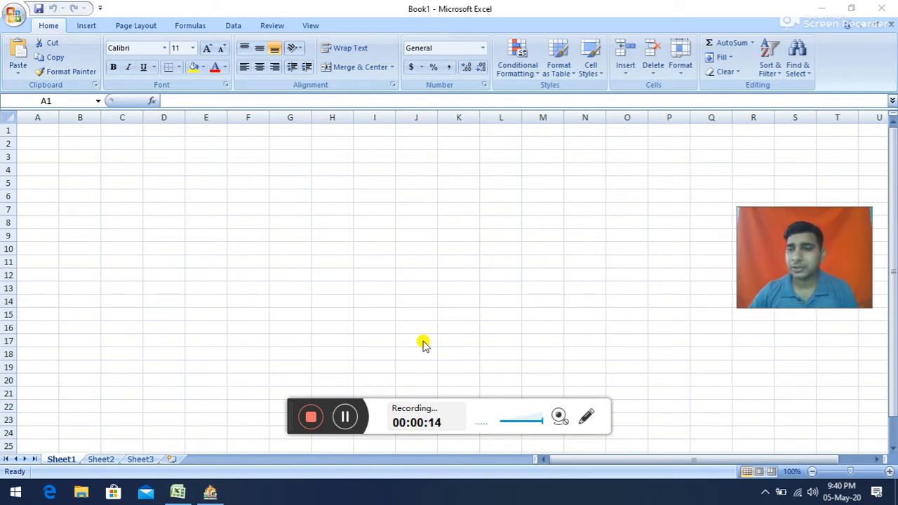
Examine the available text functions in the function library, including the description of BAHTTEXT.
left_click(195, 29)
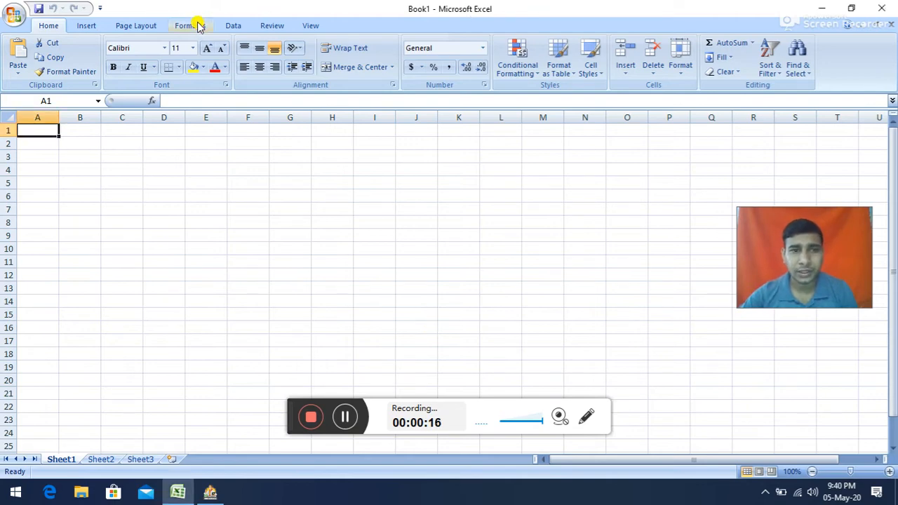
left_click(199, 26)
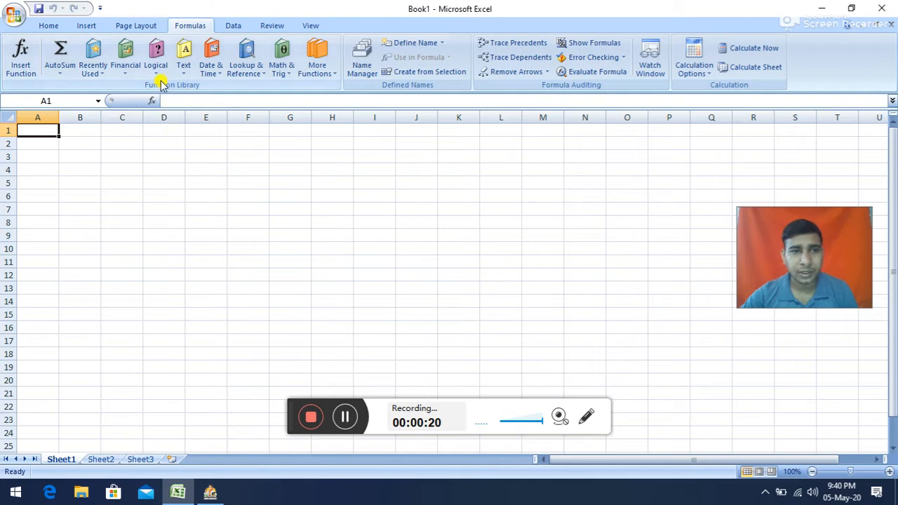
left_click(185, 69)
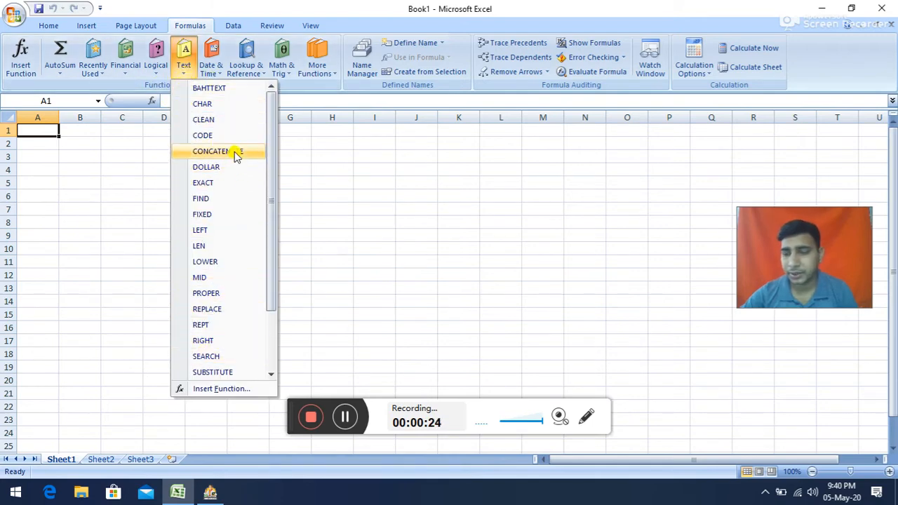
left_click(330, 415)
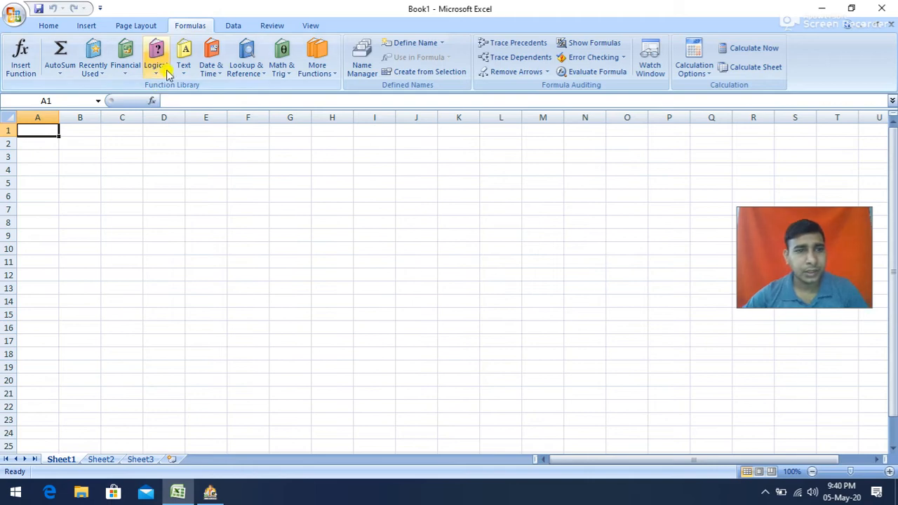
left_click(186, 75)
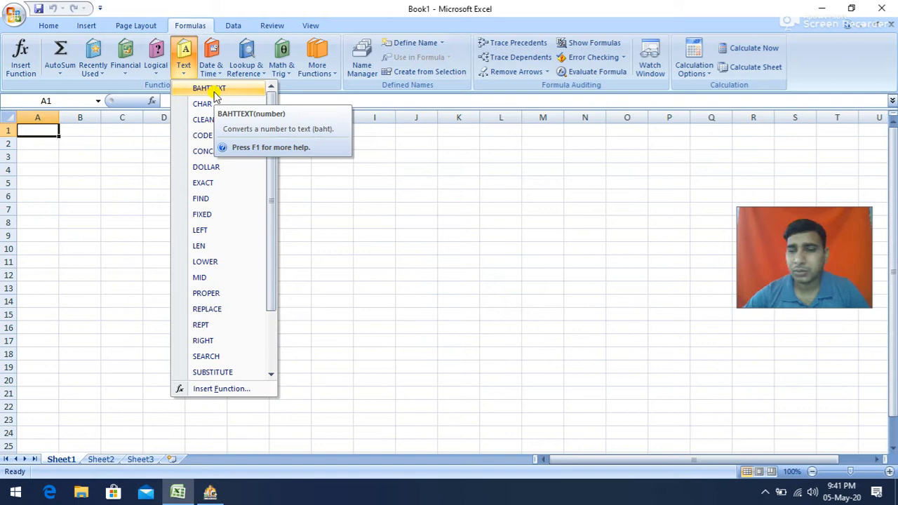
Enter 99 in cell A1.
left_click(56, 163)
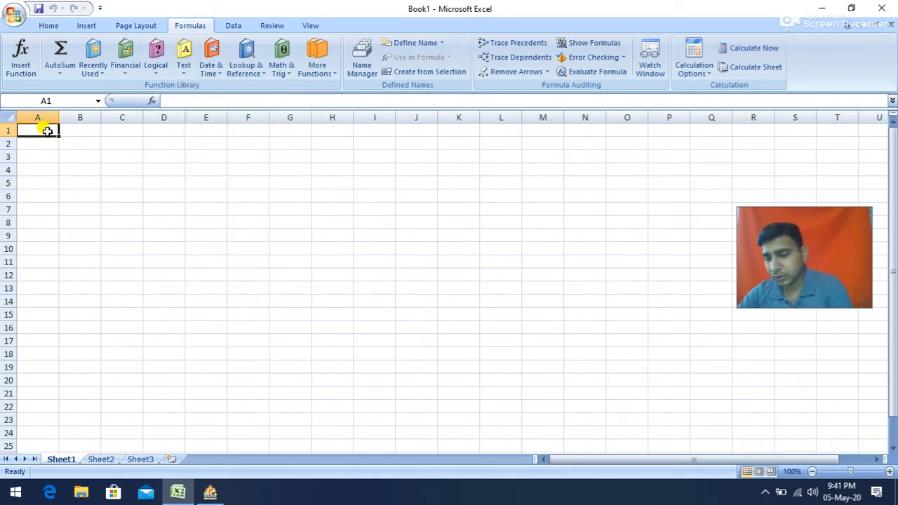
type("99")
left_click(92, 130)
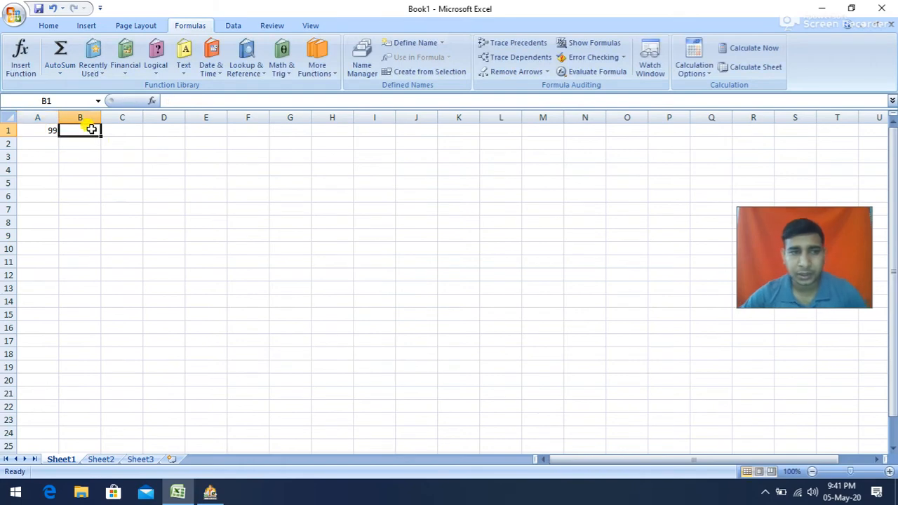
Try to insert the BAHTTEXT function in cell B1 with B1 itself as the number argument.
left_click(183, 58)
left_click(187, 89)
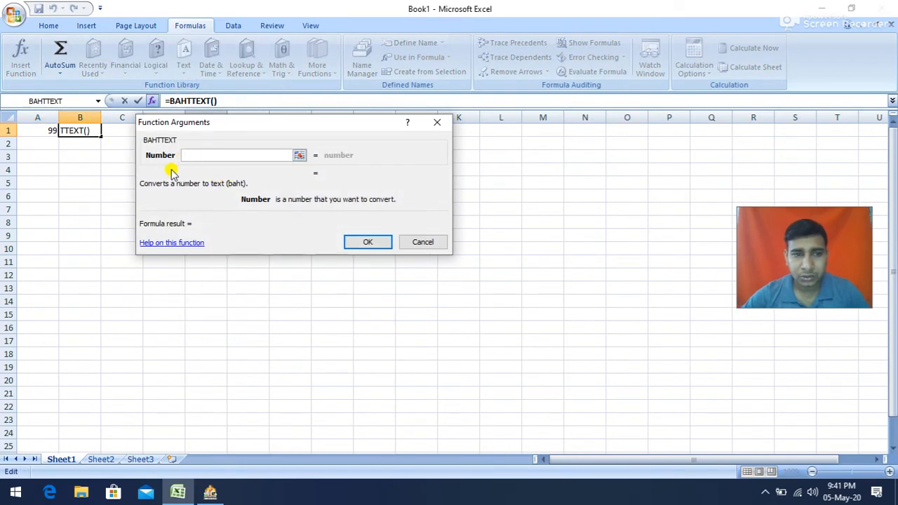
left_click(67, 132)
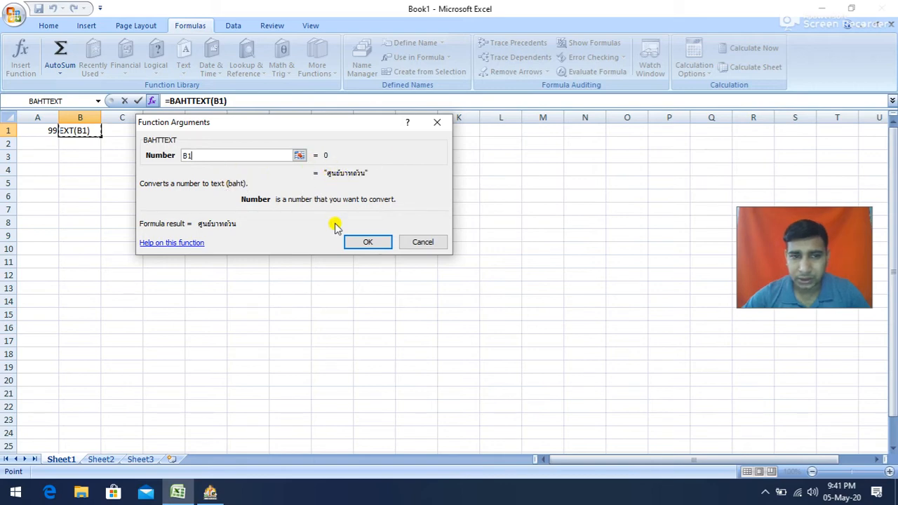
left_click(365, 242)
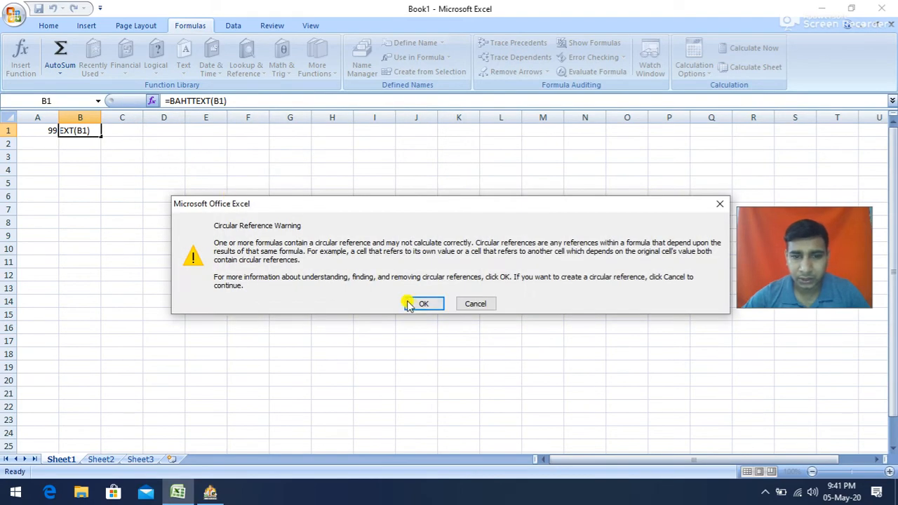
left_click(412, 305)
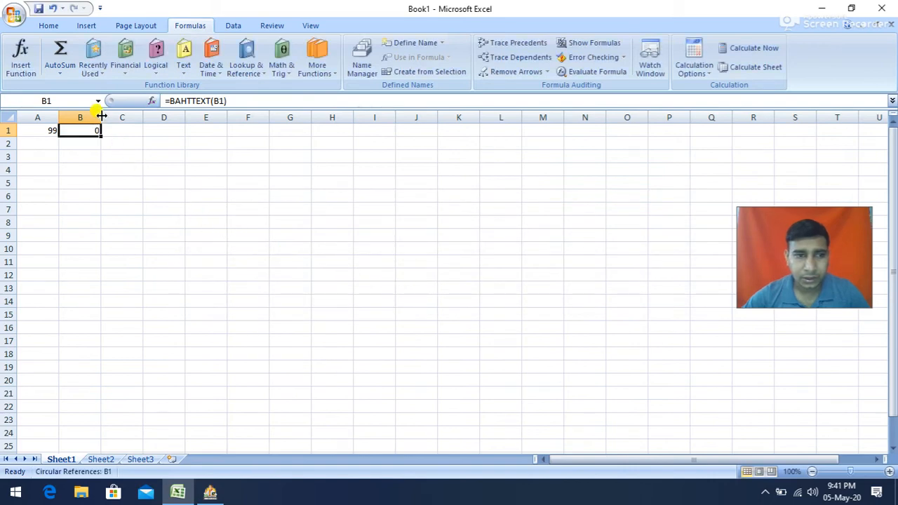
Widen column B and replace the formula in B1 with a BAHTTEXT function that converts A1.
left_click_drag(166, 121, 168, 120)
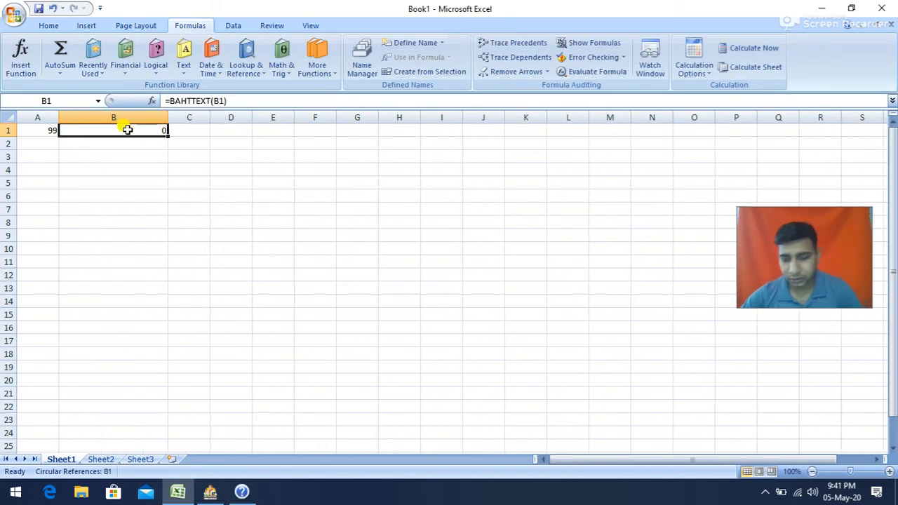
key("BackSpace")
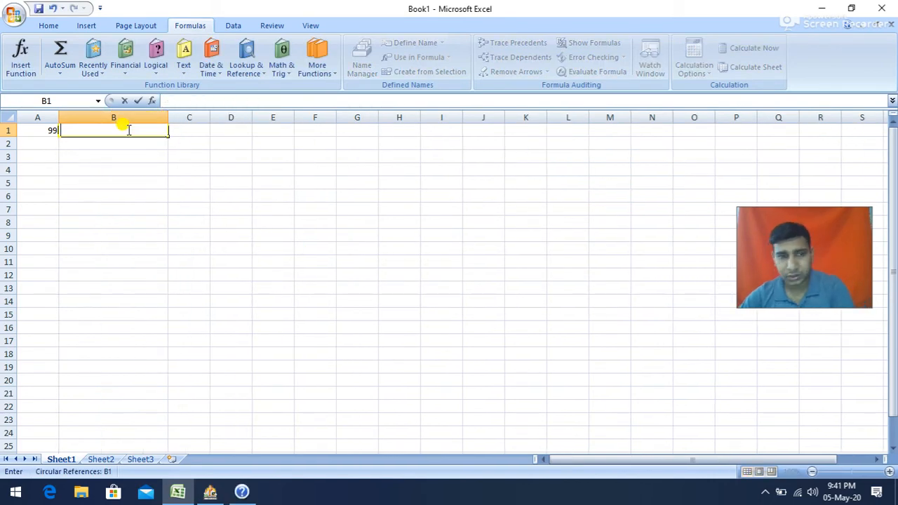
left_click(184, 70)
left_click(197, 87)
left_click(46, 130)
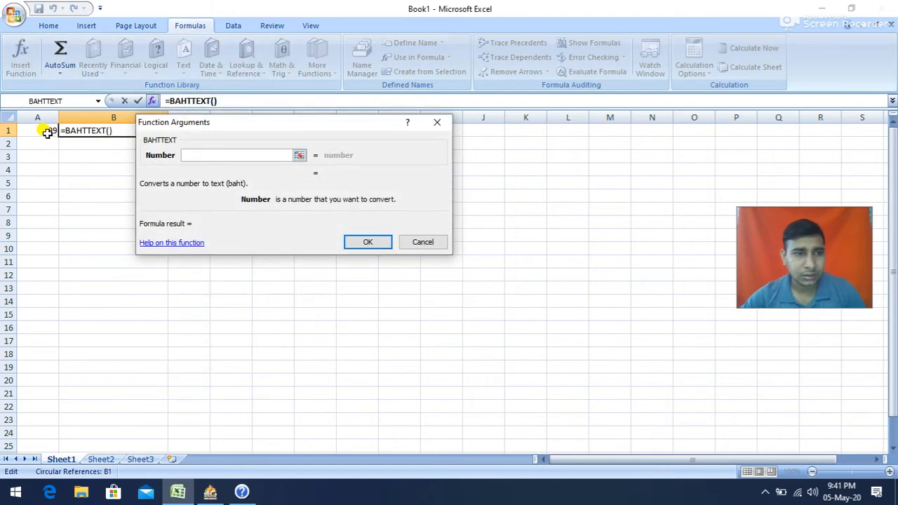
left_click(352, 239)
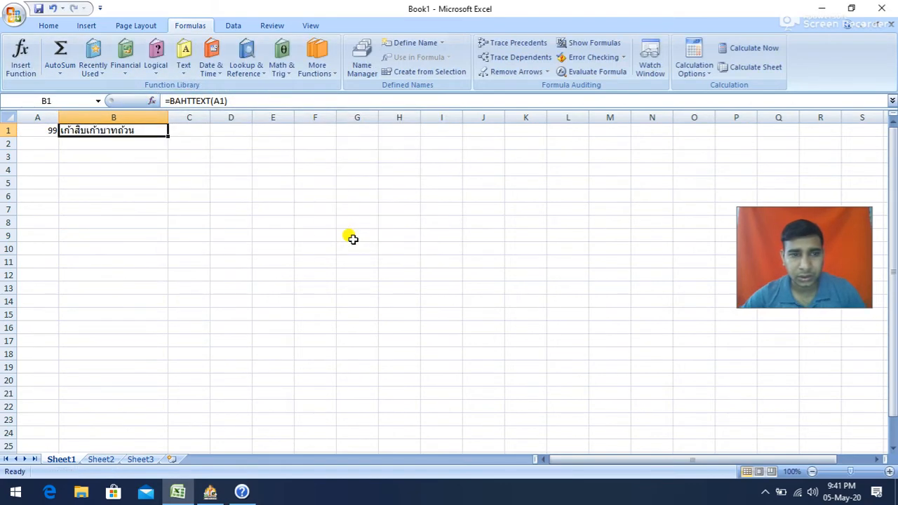
Change the number in cell A1 to 55 and check the baht text in B1.
left_click(44, 130)
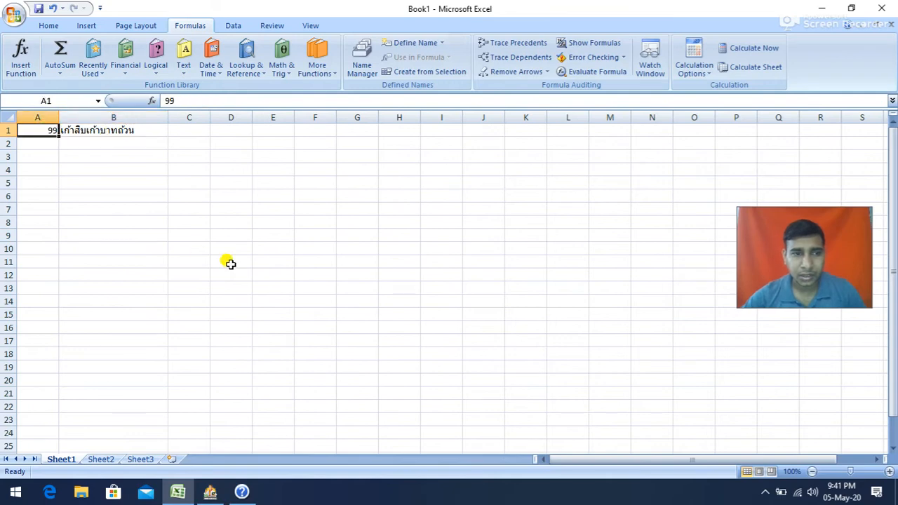
type("55")
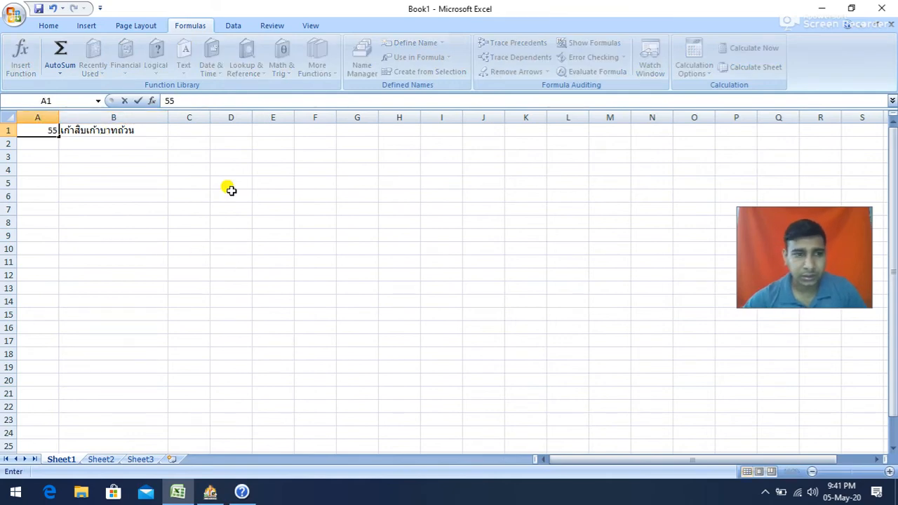
left_click(230, 193)
left_click(123, 134)
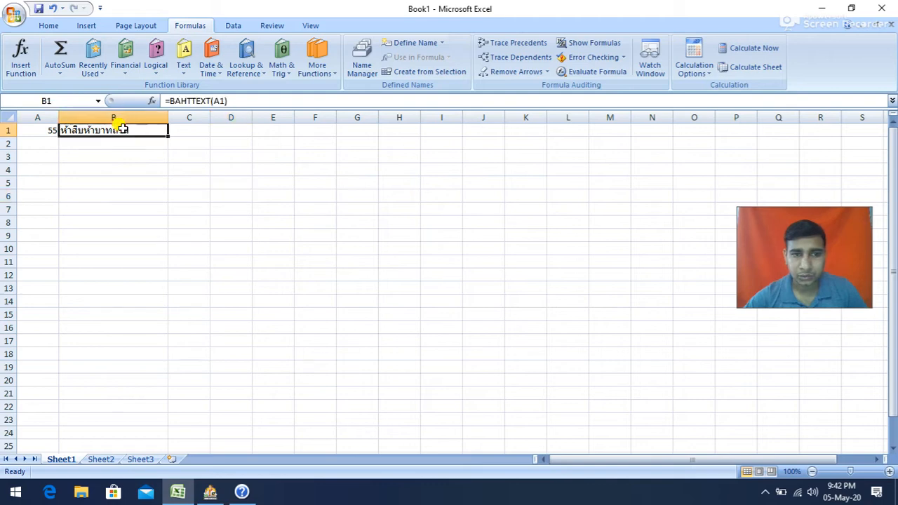
Enter 99 in cell A2.
left_click(41, 143)
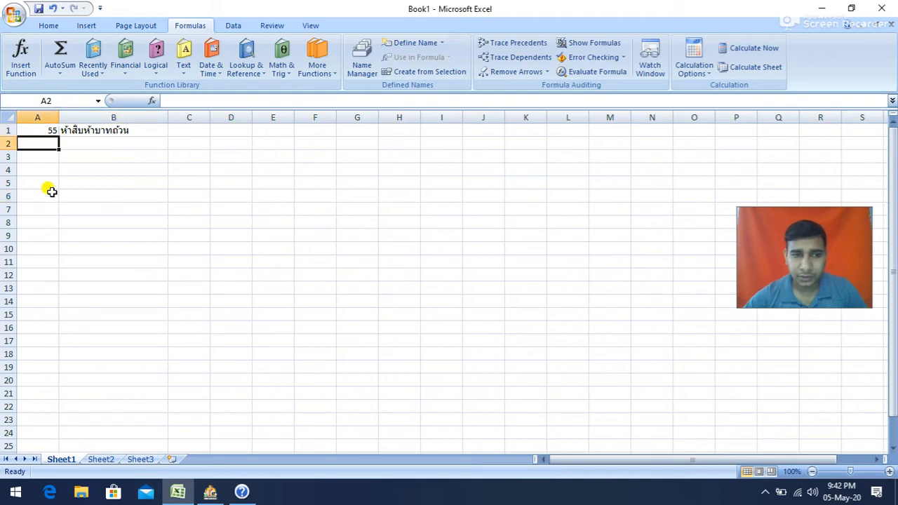
type("99")
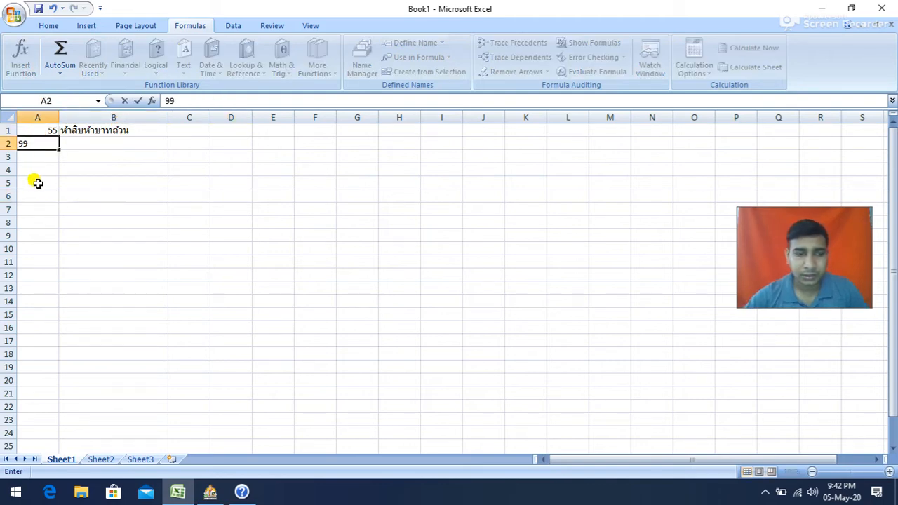
left_click(74, 180)
Insert the CHAR function in cell B2 with A2 as its number argument.
left_click(95, 143)
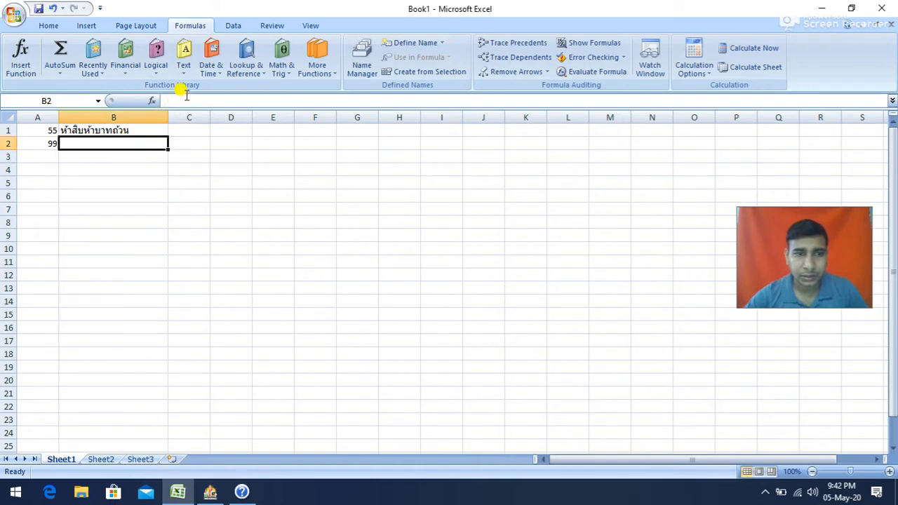
left_click(184, 69)
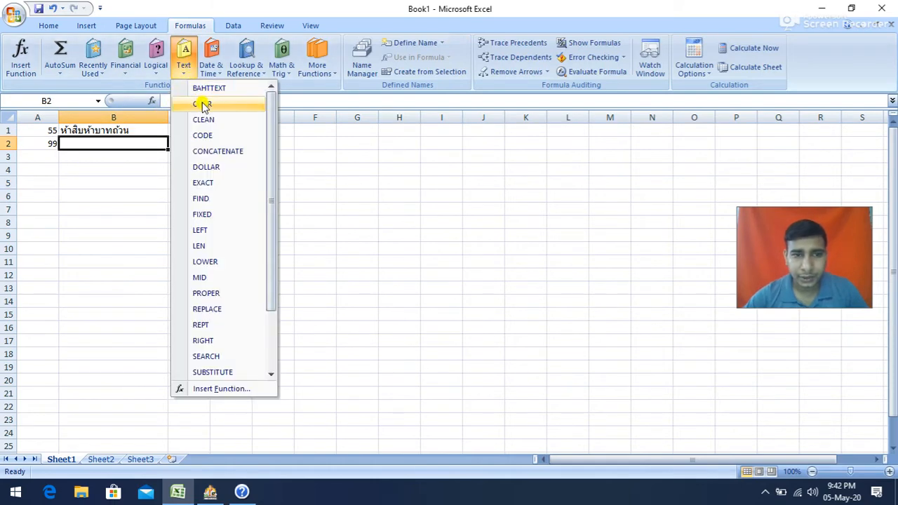
left_click(203, 105)
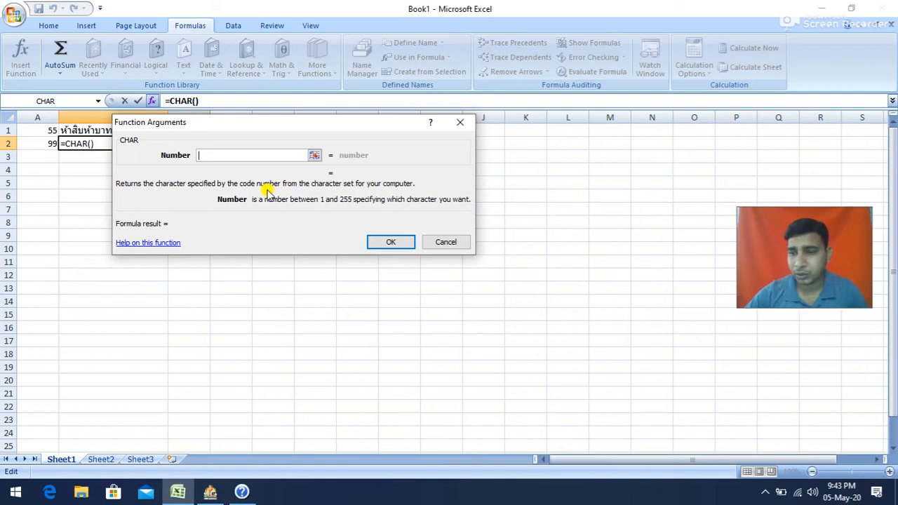
left_click(40, 143)
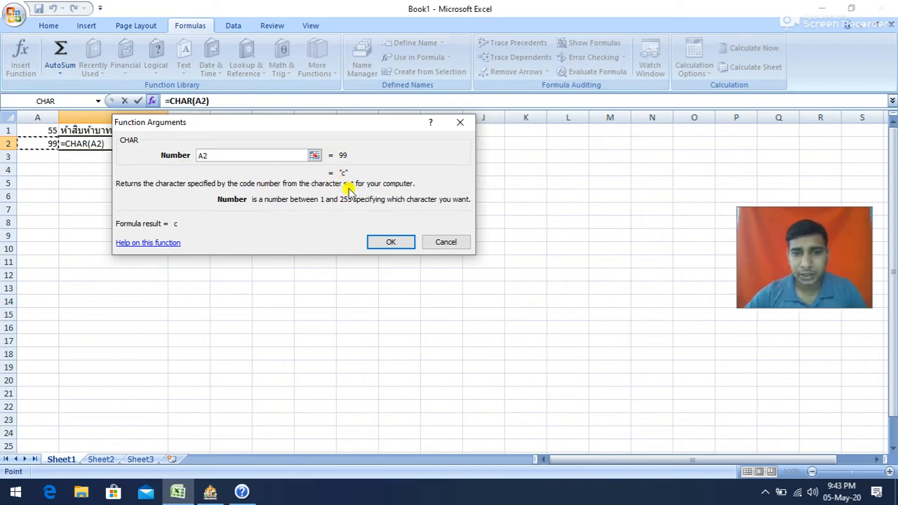
left_click(386, 243)
Change the number in cell A2 to 88.
left_click(45, 144)
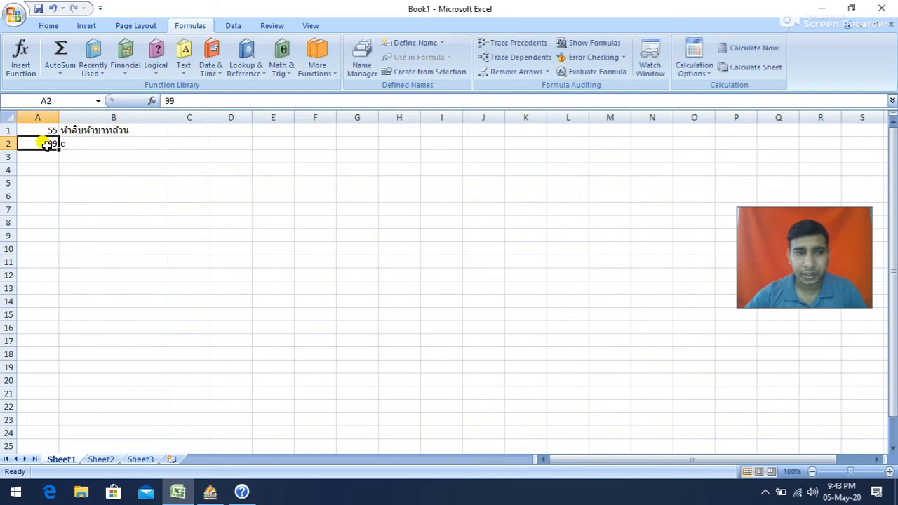
type("88")
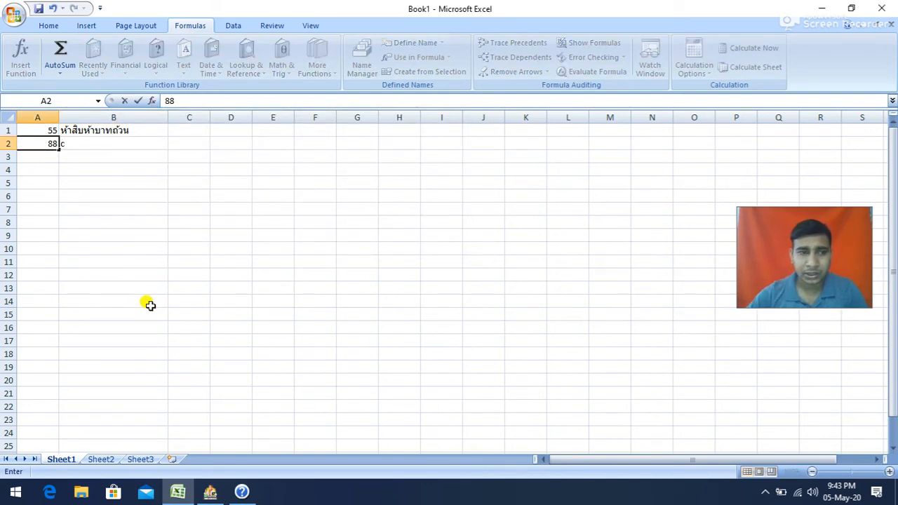
left_click(150, 305)
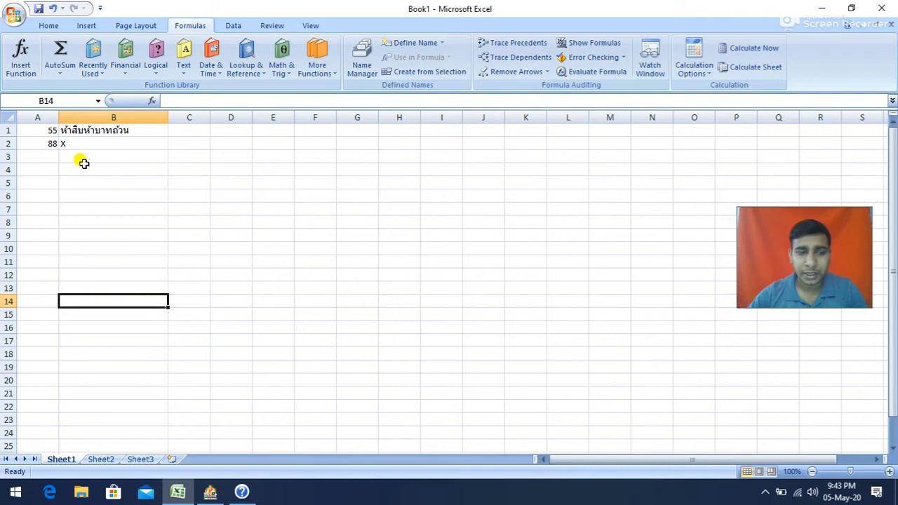
key("ctrl+F7")
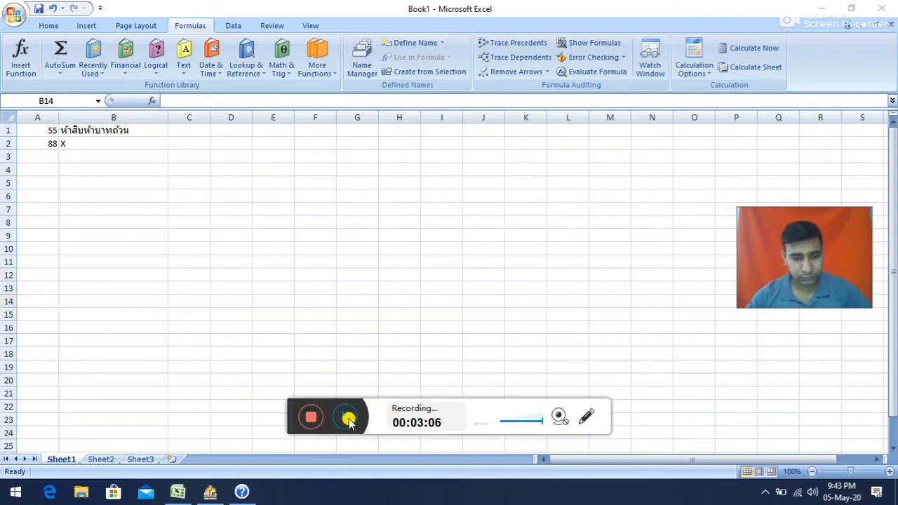
Widen column A to about twice its width.
left_click(84, 158)
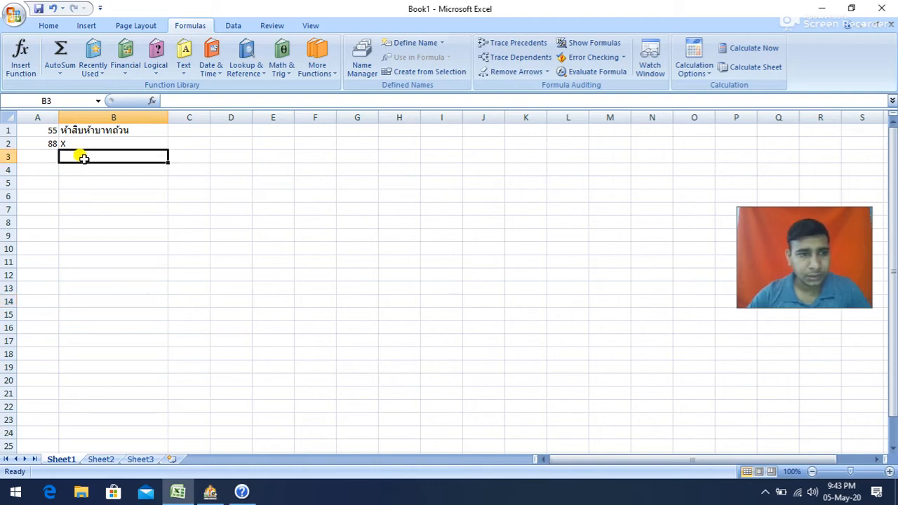
left_click(184, 69)
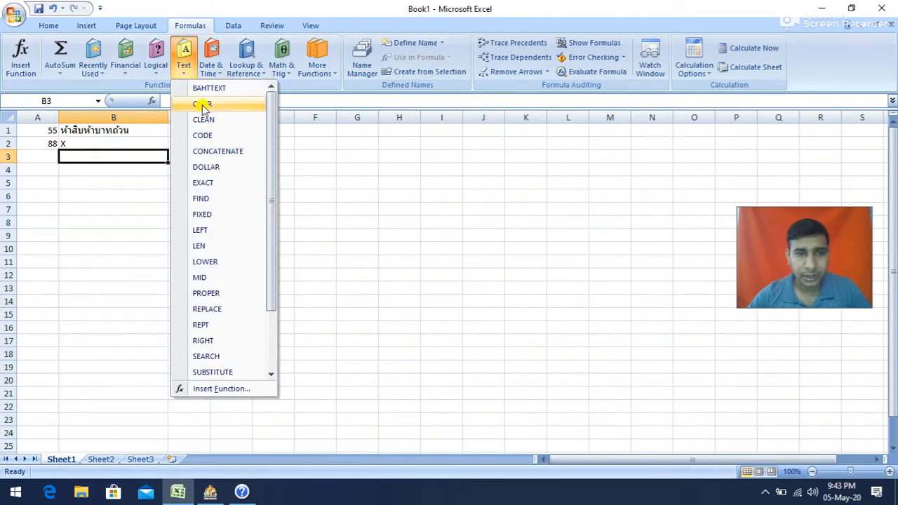
left_click(44, 158)
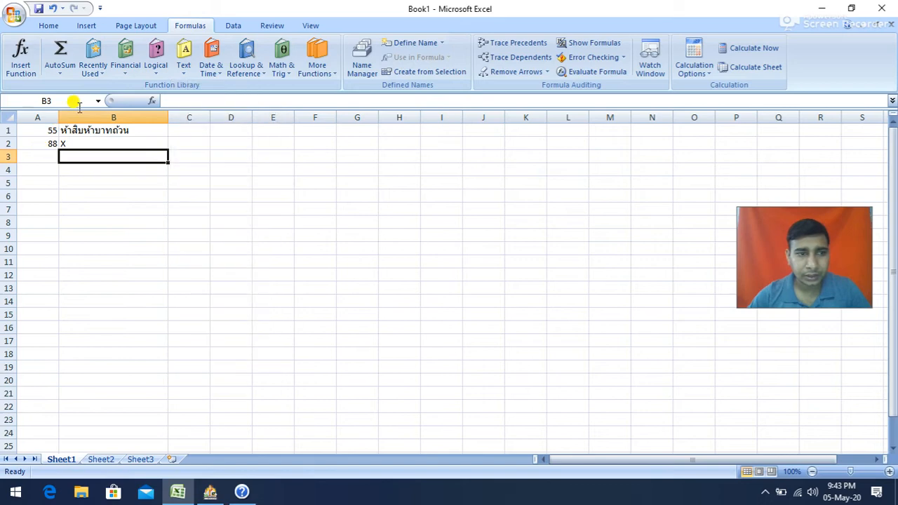
left_click_drag(59, 117, 110, 128)
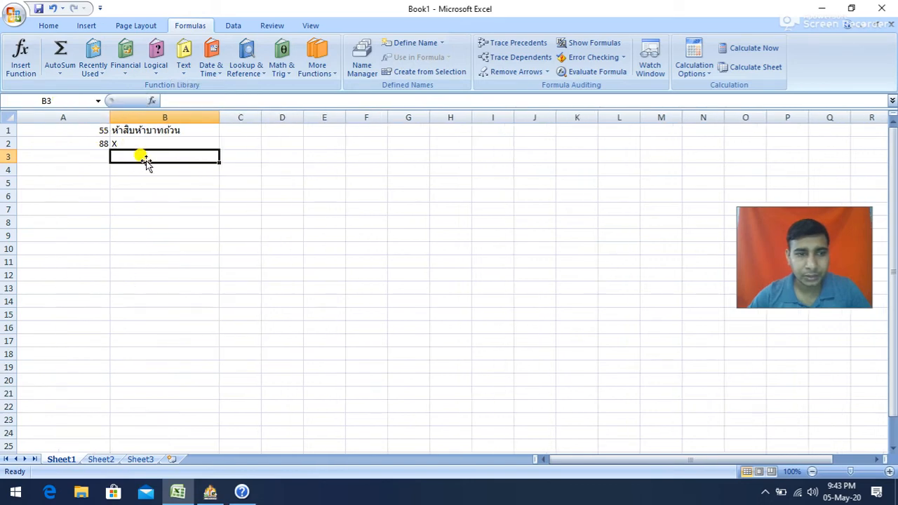
Read the description of the CLEAN text function, leaving it uninserted, and select cell A3.
left_click(184, 63)
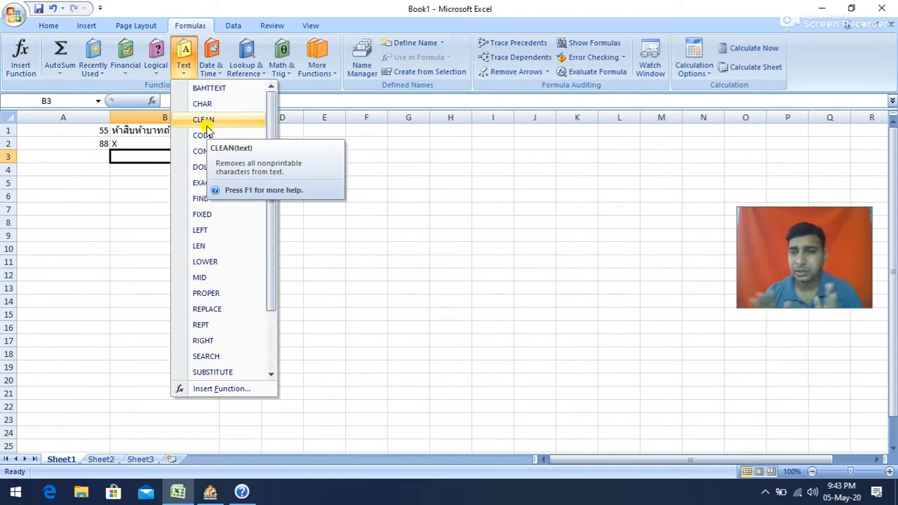
left_click(354, 179)
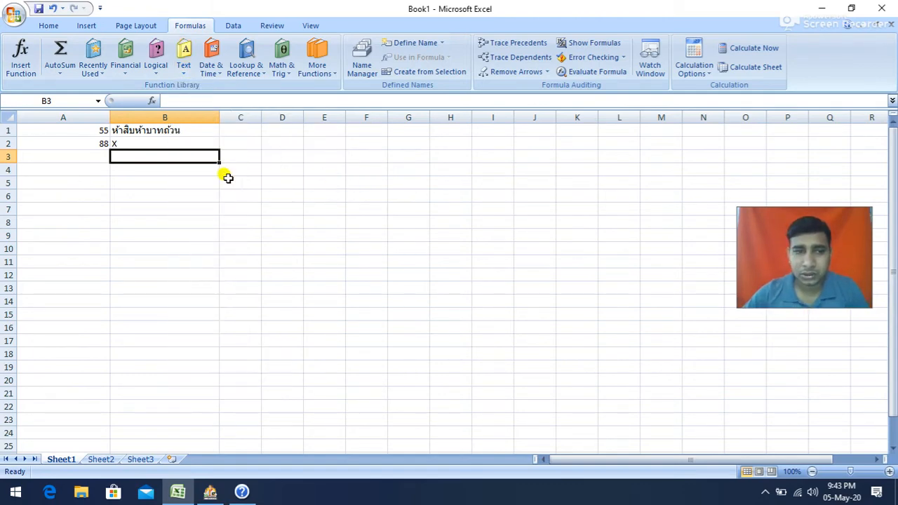
left_click(75, 152)
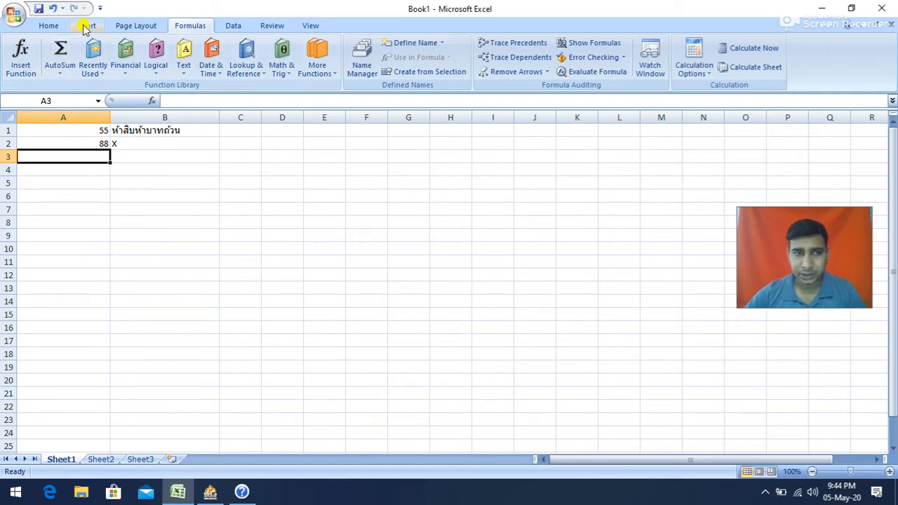
Insert the telephone, spade, club and diamond symbols, in that order, into cell A3.
left_click(49, 26)
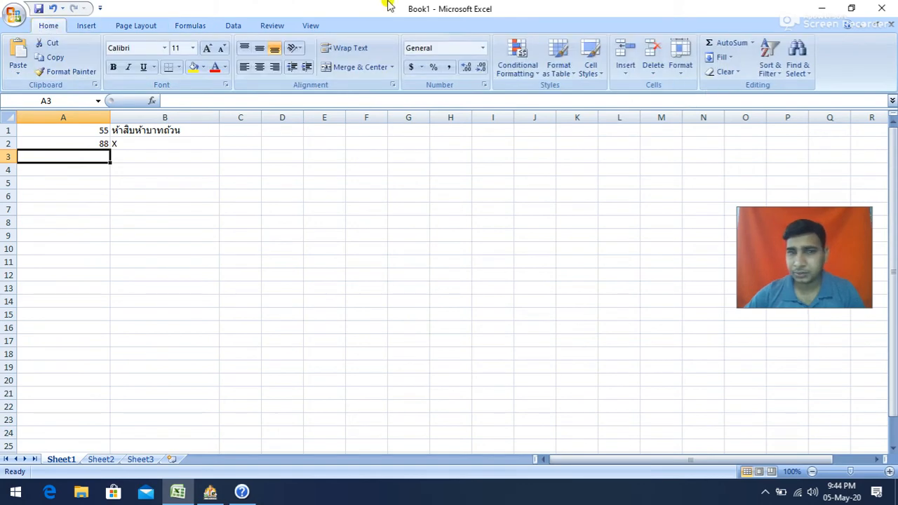
left_click(86, 26)
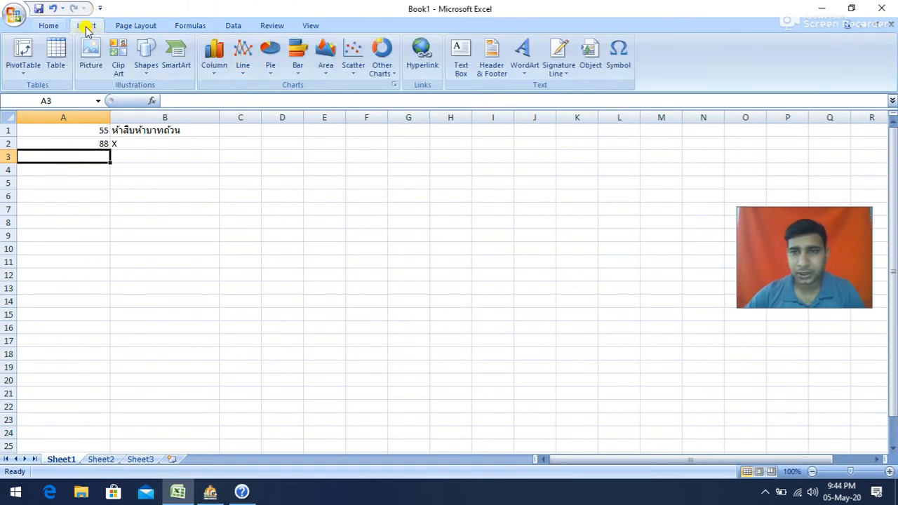
left_click(615, 62)
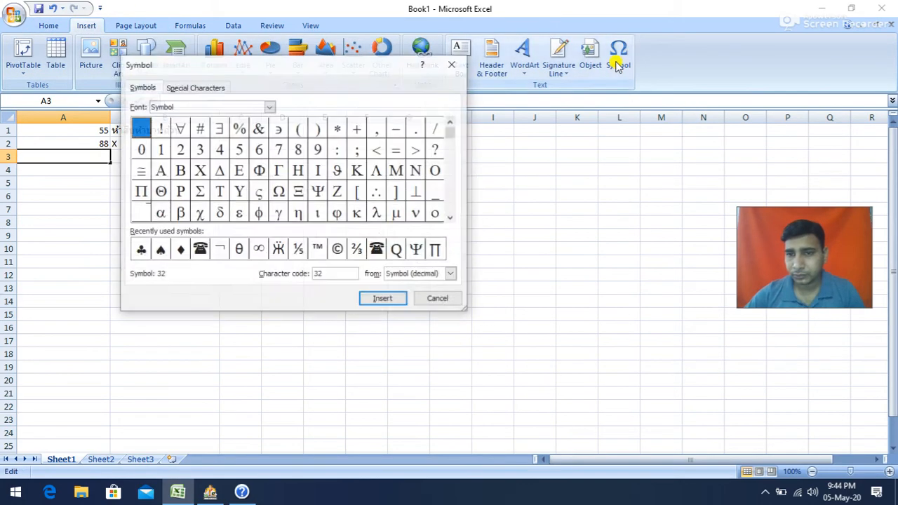
left_click(377, 251)
left_click(376, 300)
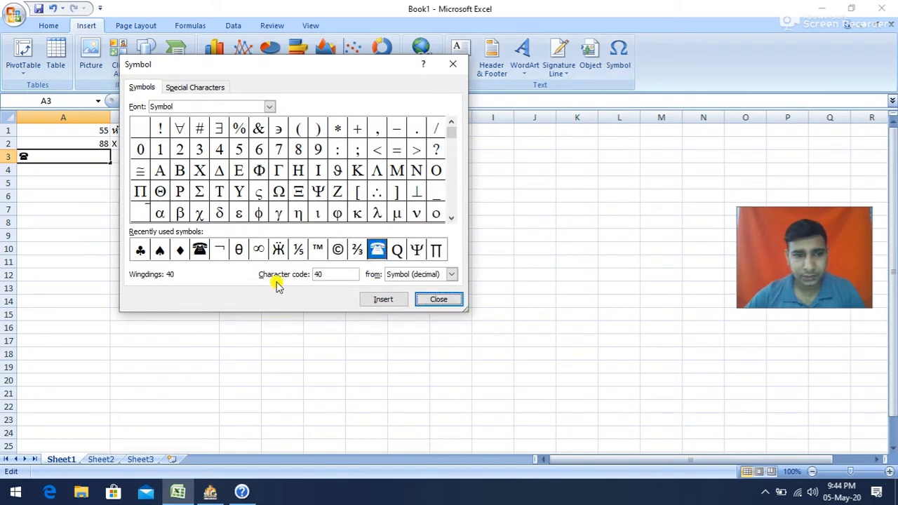
left_click(158, 251)
left_click(368, 299)
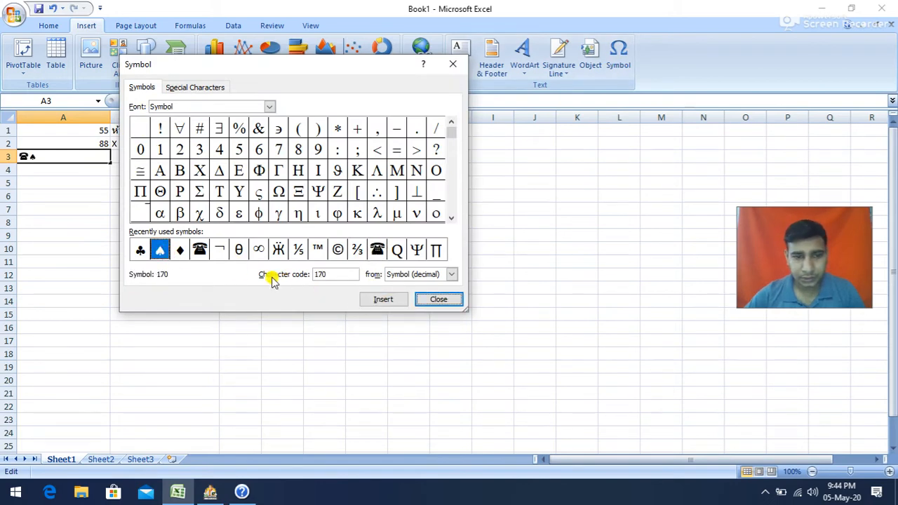
left_click(140, 251)
left_click(380, 301)
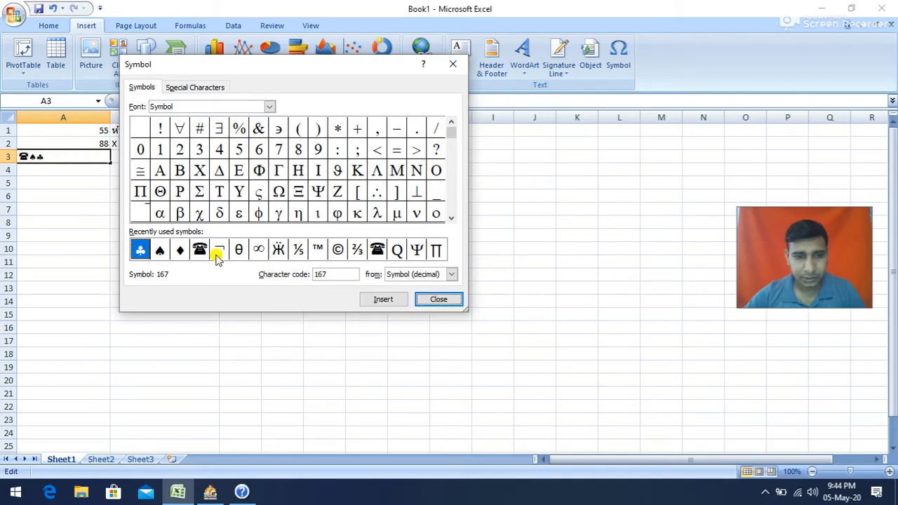
left_click(180, 251)
left_click(372, 300)
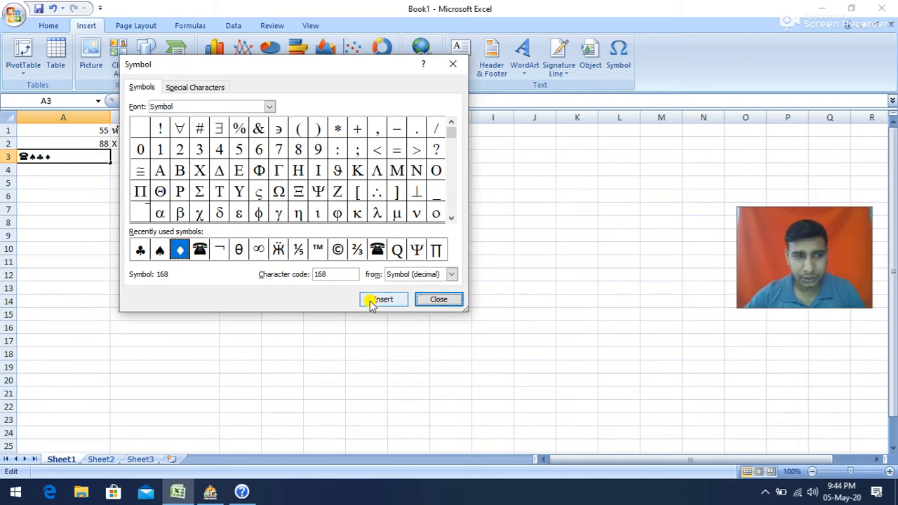
left_click(451, 302)
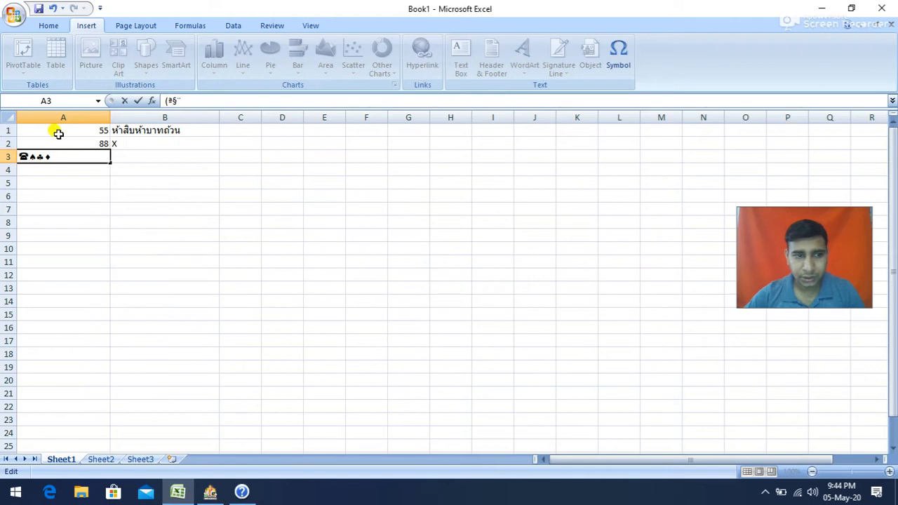
left_click(103, 194)
Insert the CLEAN function in cell B3 with A3 as its text argument.
left_click(158, 157)
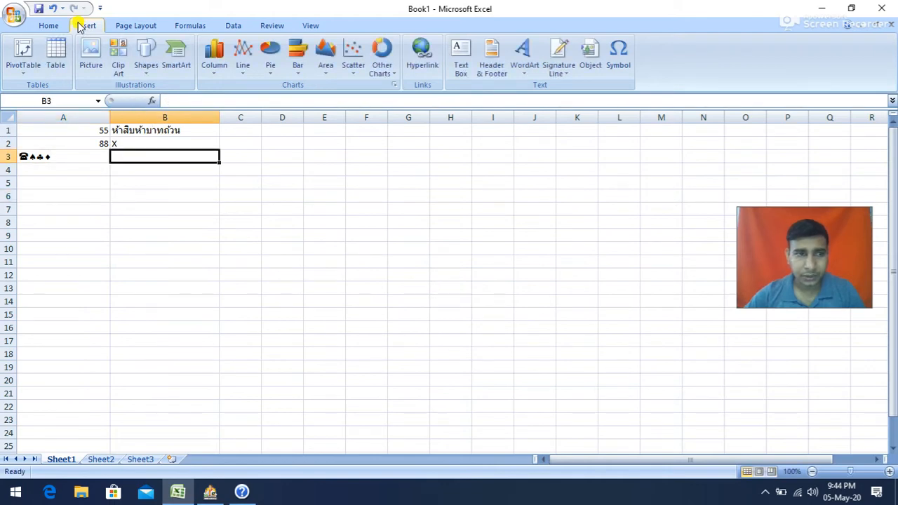
left_click(189, 26)
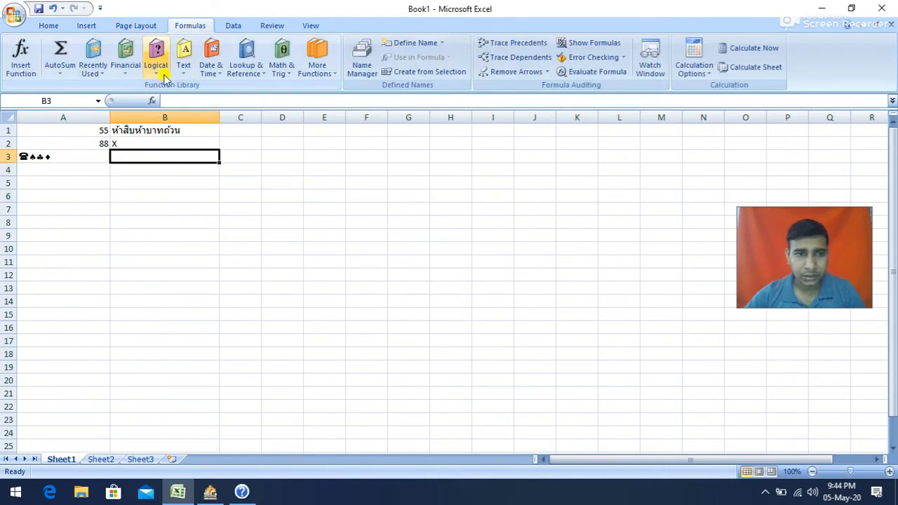
left_click(184, 56)
left_click(196, 121)
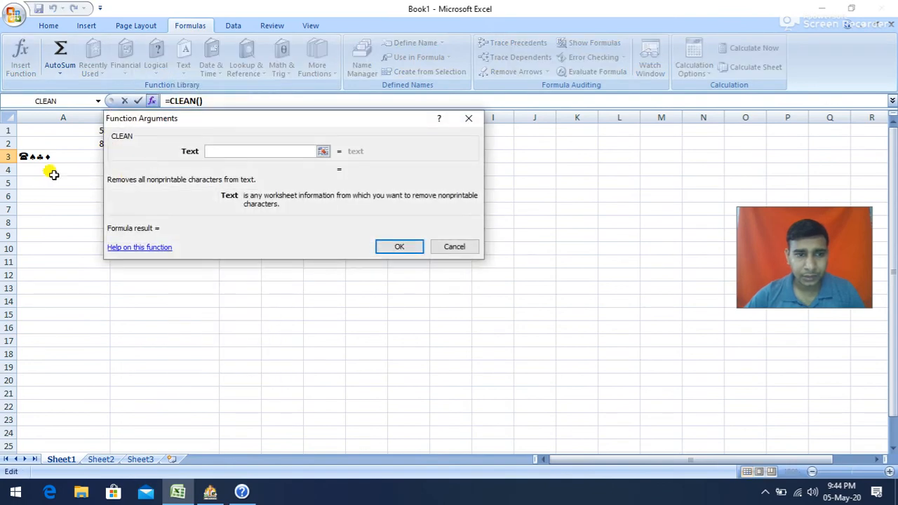
left_click(40, 156)
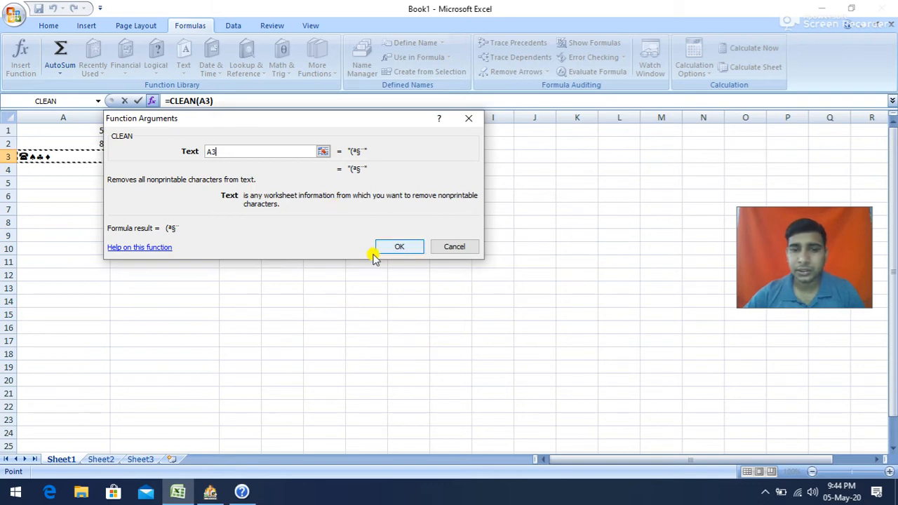
left_click(399, 249)
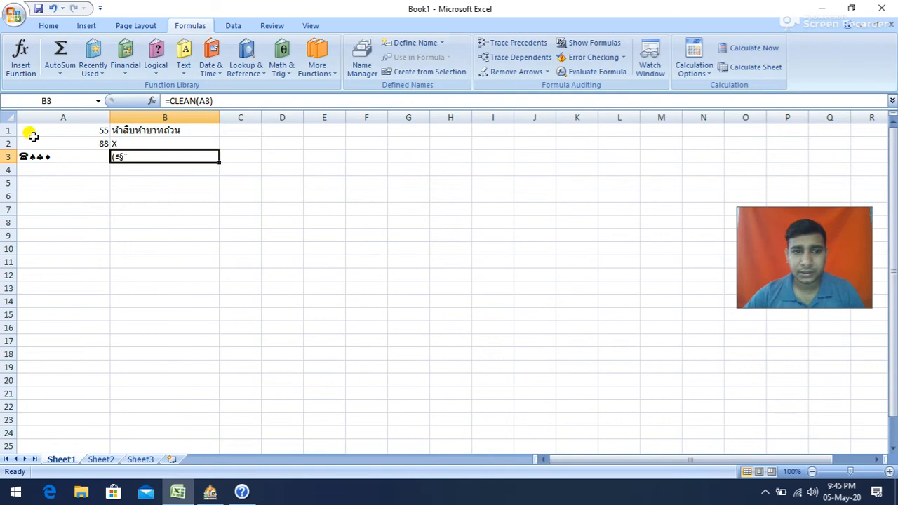
Read the description of the CODE text function and enter COMPUTER in cell A4.
left_click(83, 170)
left_click(183, 66)
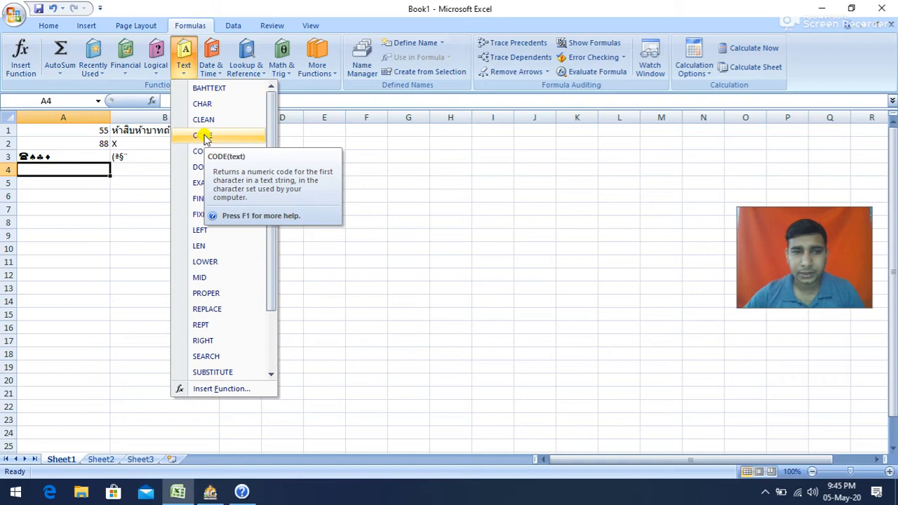
left_click(62, 244)
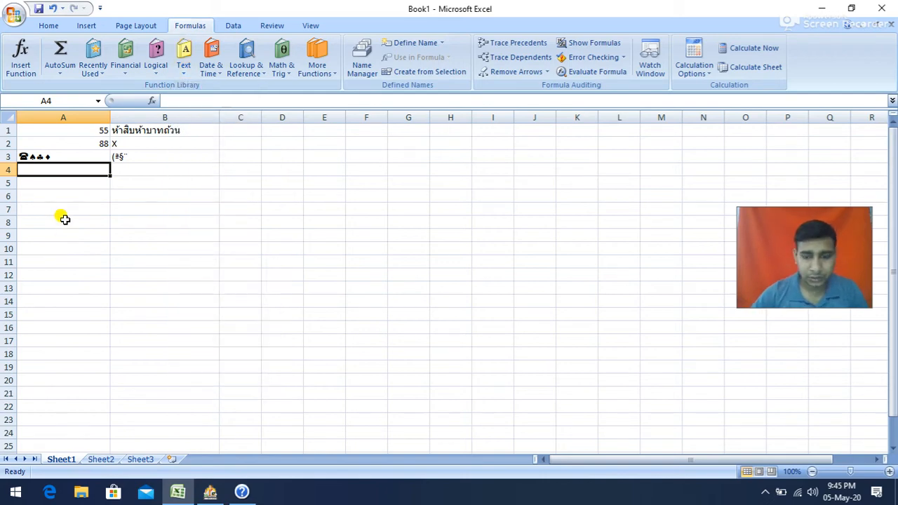
type("COMPUTER")
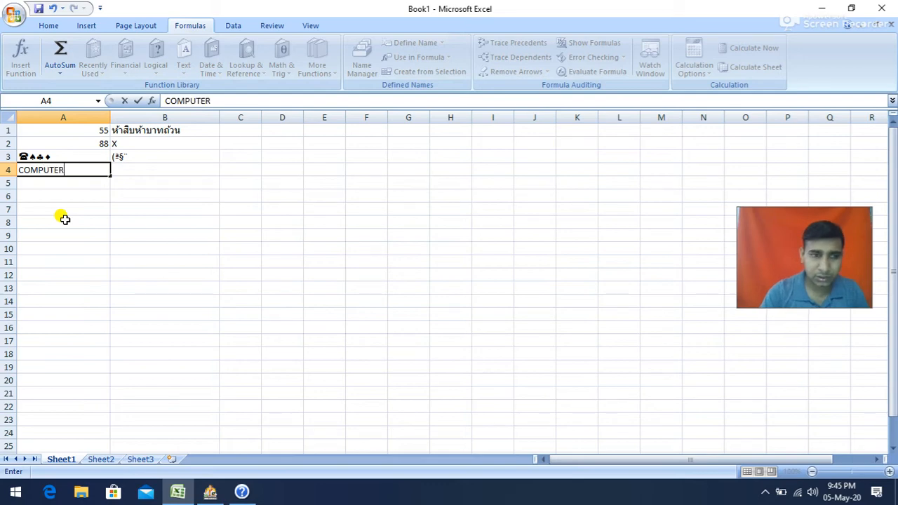
Insert the CODE function in cell B4 with A4 as its text argument.
left_click(161, 173)
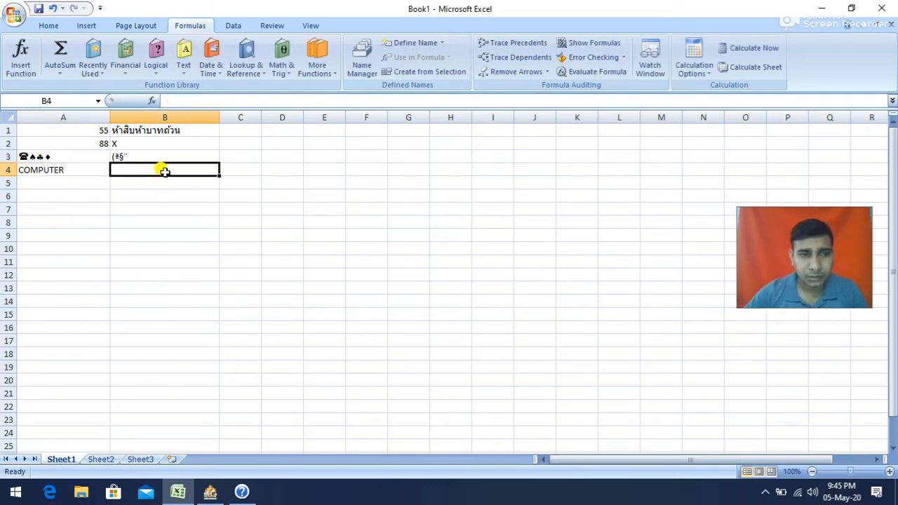
left_click(181, 63)
left_click(188, 135)
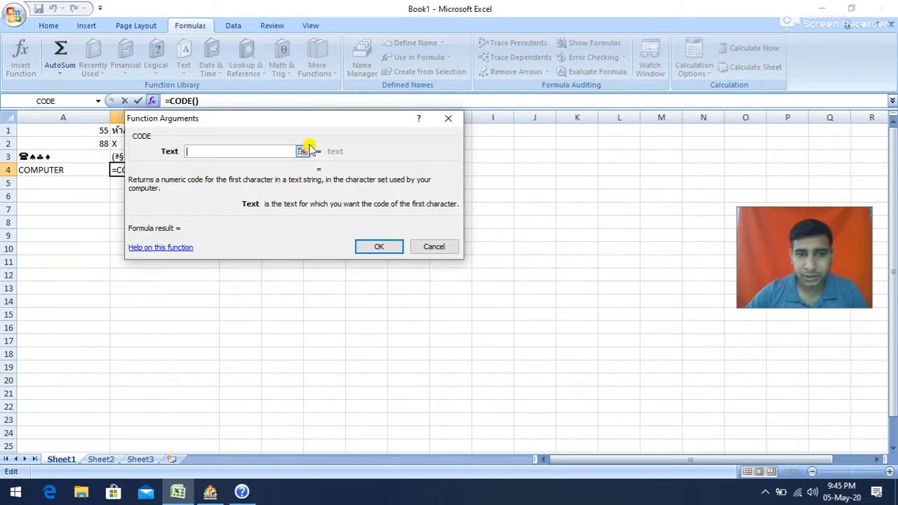
left_click_drag(294, 123, 408, 142)
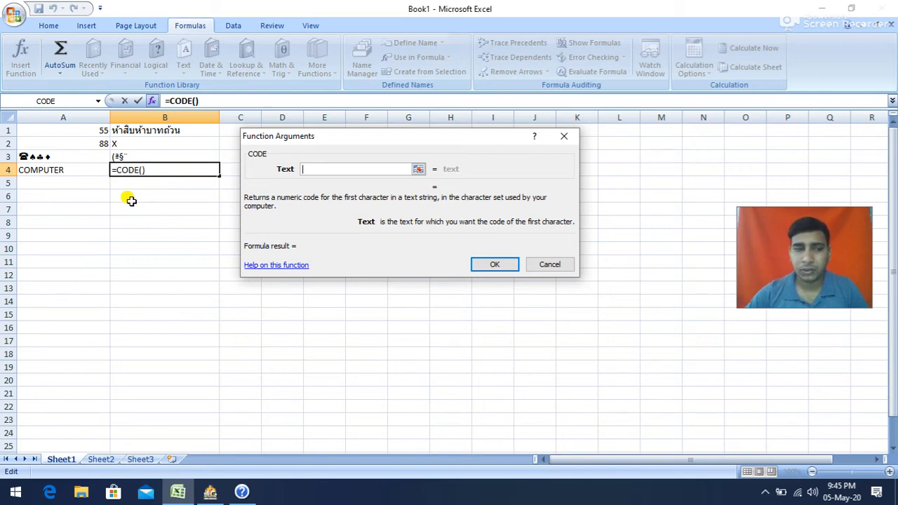
left_click(68, 171)
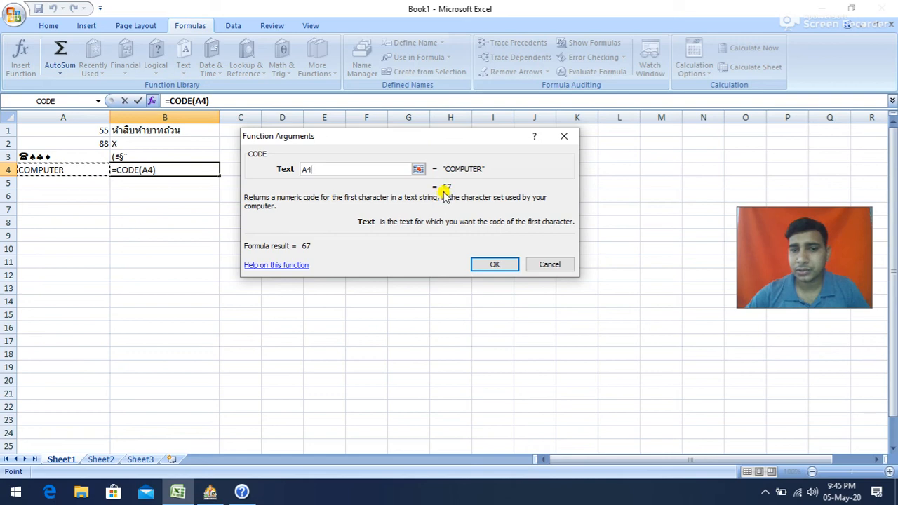
left_click(493, 265)
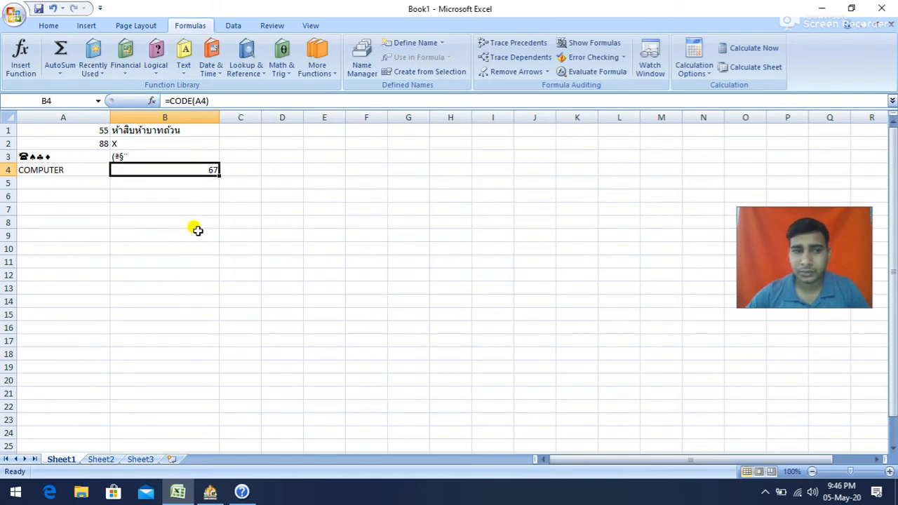
Change the number in cell A2 to 99.
left_click(85, 140)
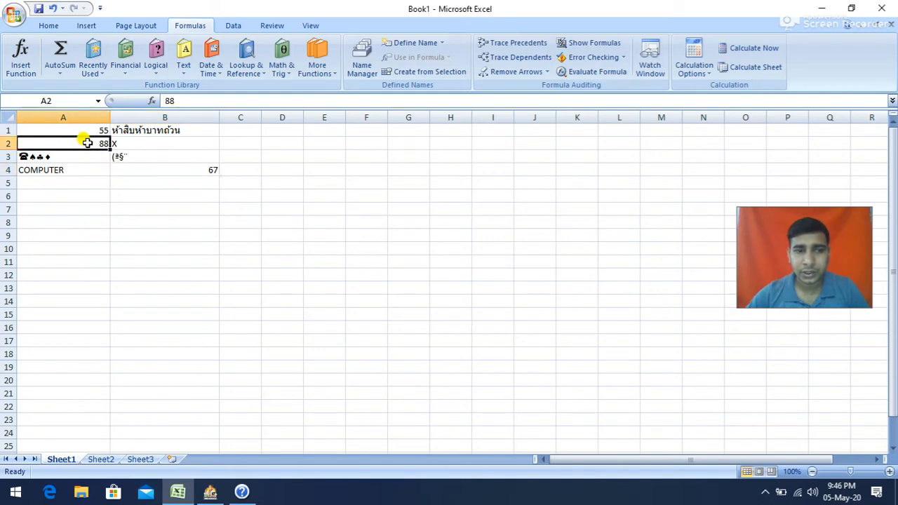
type("99")
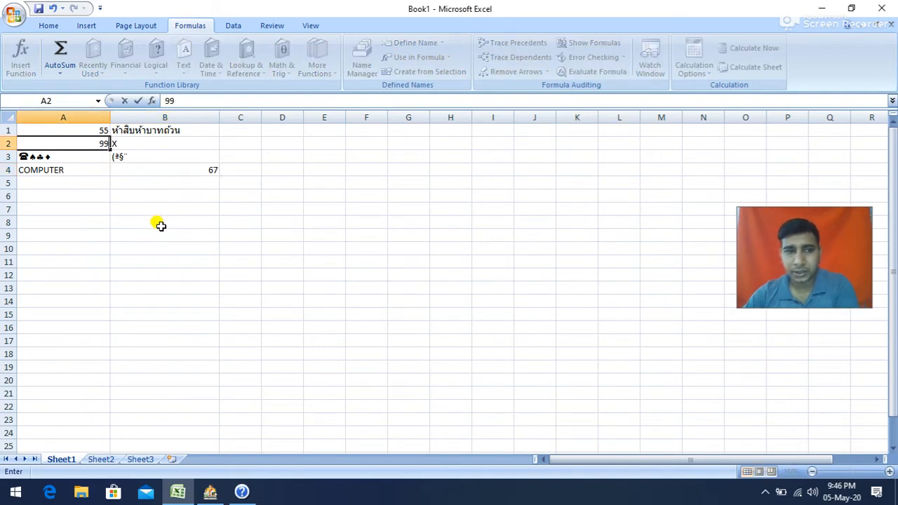
left_click(161, 225)
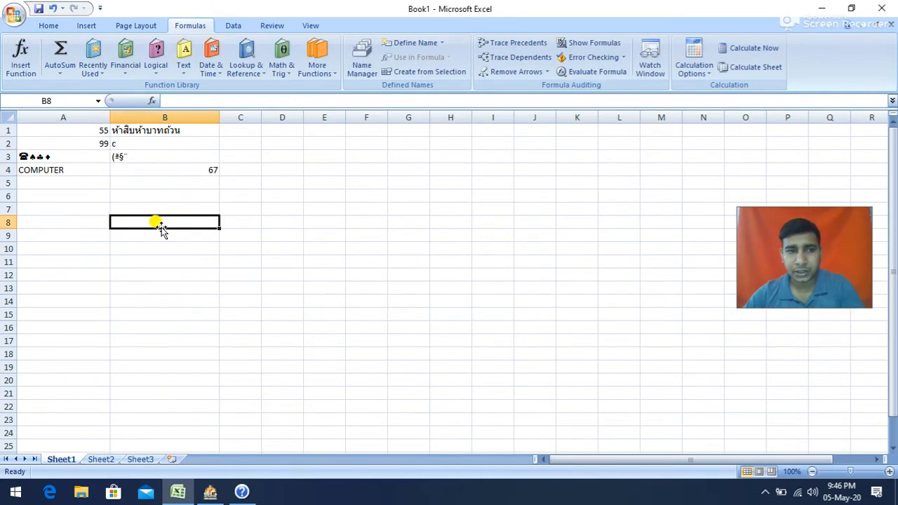
Set the number in cell A2 to 67.
left_click(98, 142)
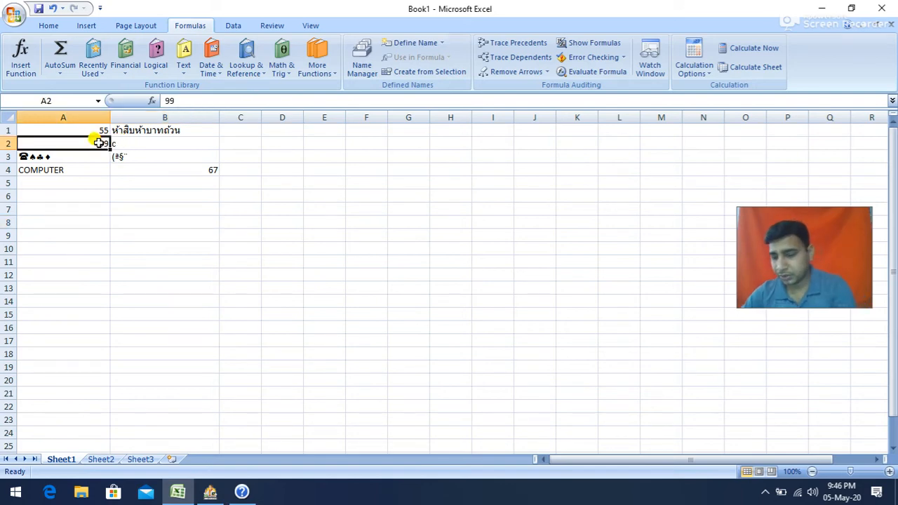
type("67")
left_click(161, 234)
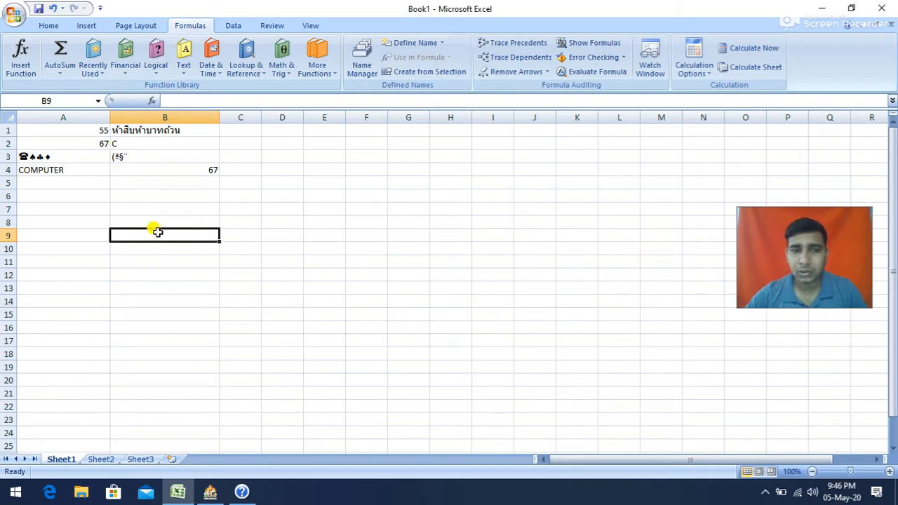
Enter two sample first names, one in cell A5 and the other in cell A6.
left_click(149, 181)
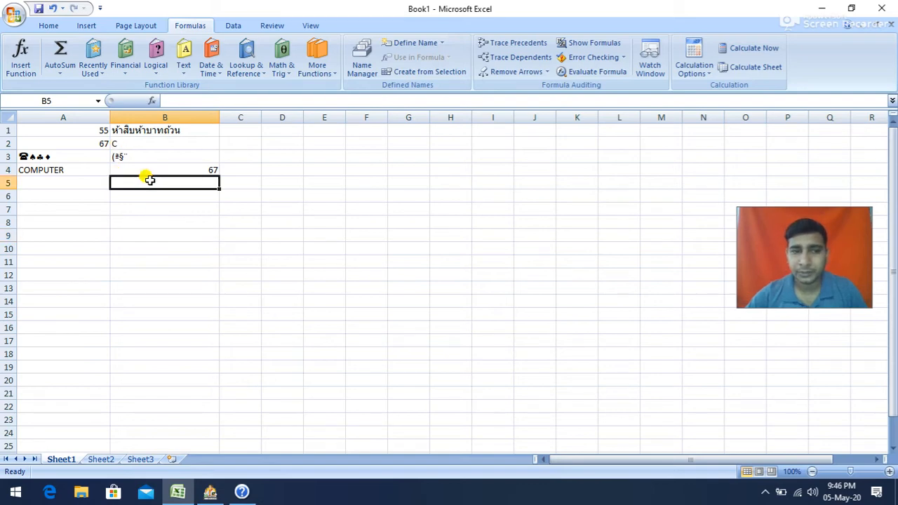
left_click(184, 67)
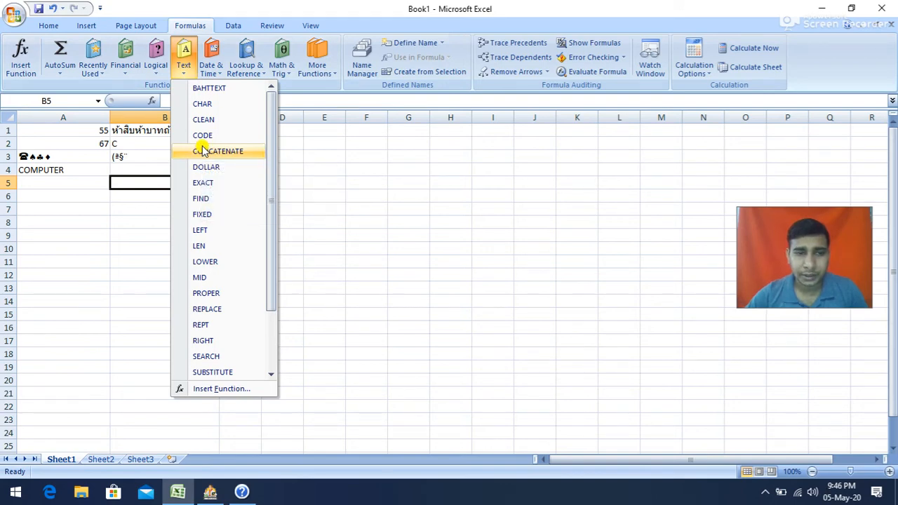
left_click(77, 180)
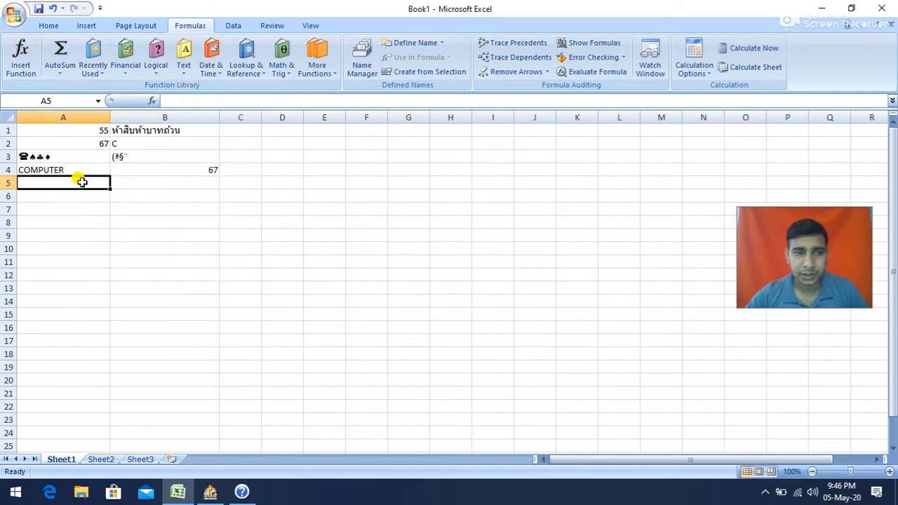
type("SITA")
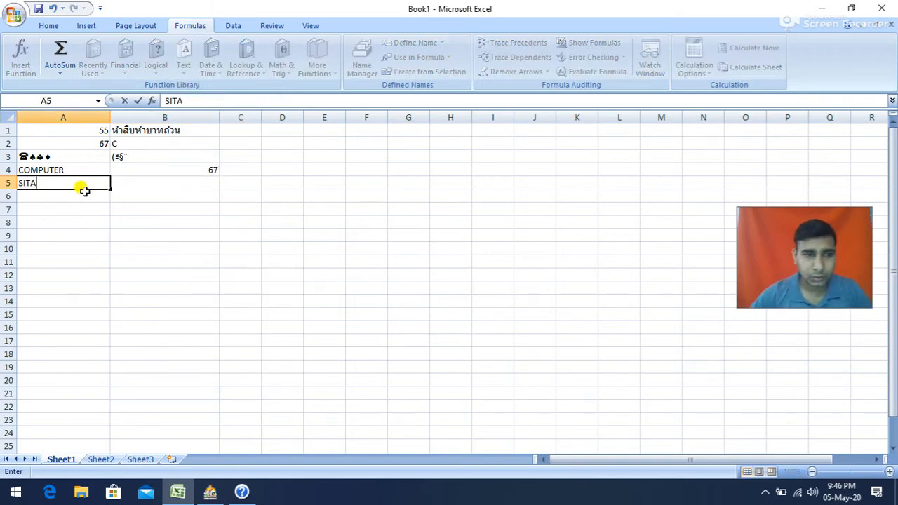
left_click(77, 193)
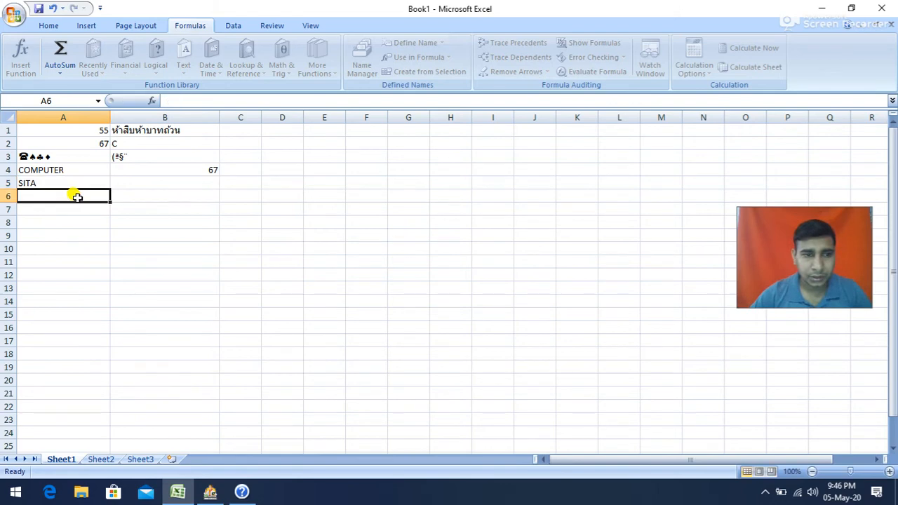
type("RA")
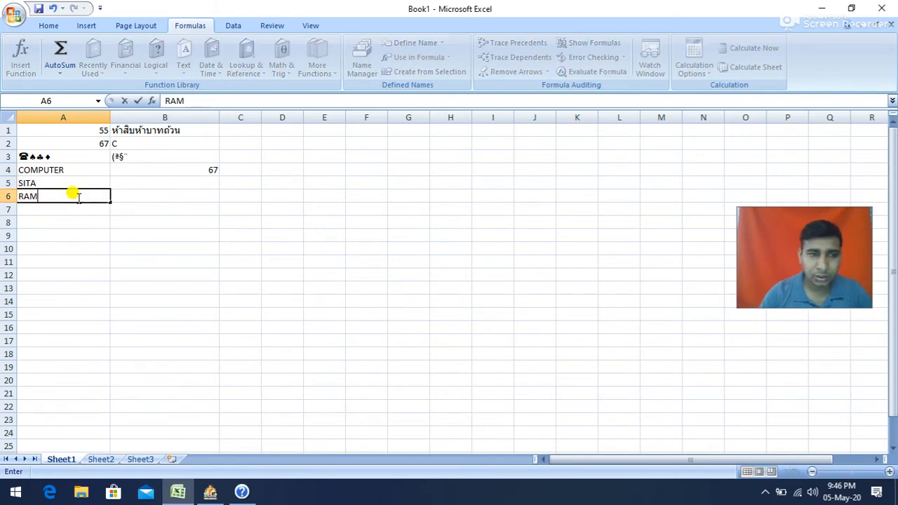
type("M")
Insert the CONCATENATE function in cell B6, joining the texts in A5 and A6.
left_click(166, 192)
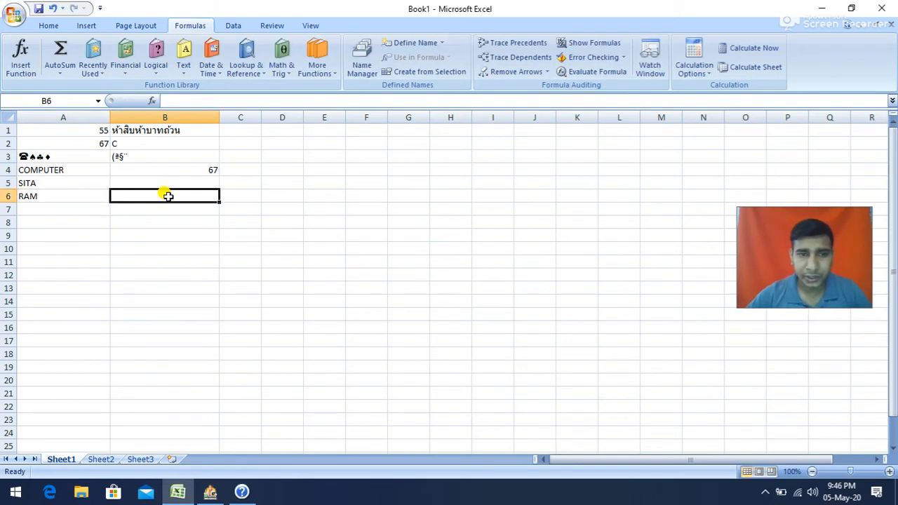
left_click(185, 64)
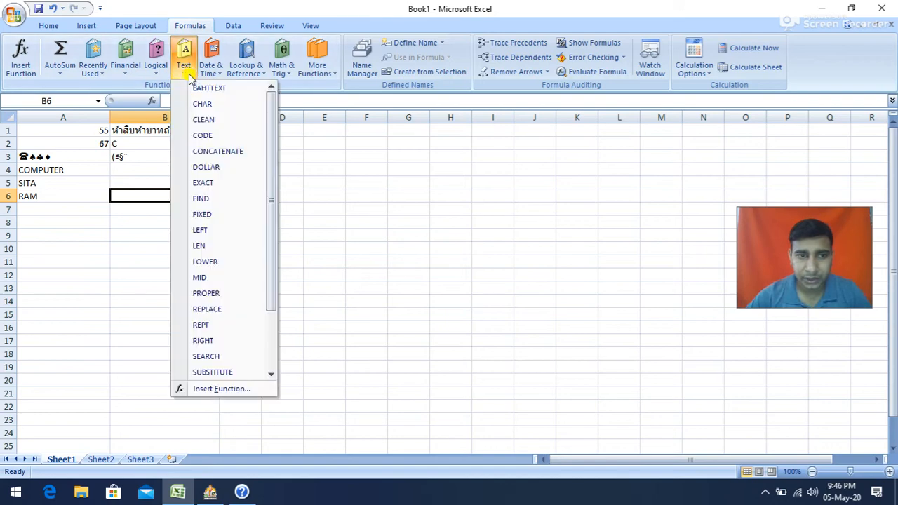
left_click(209, 151)
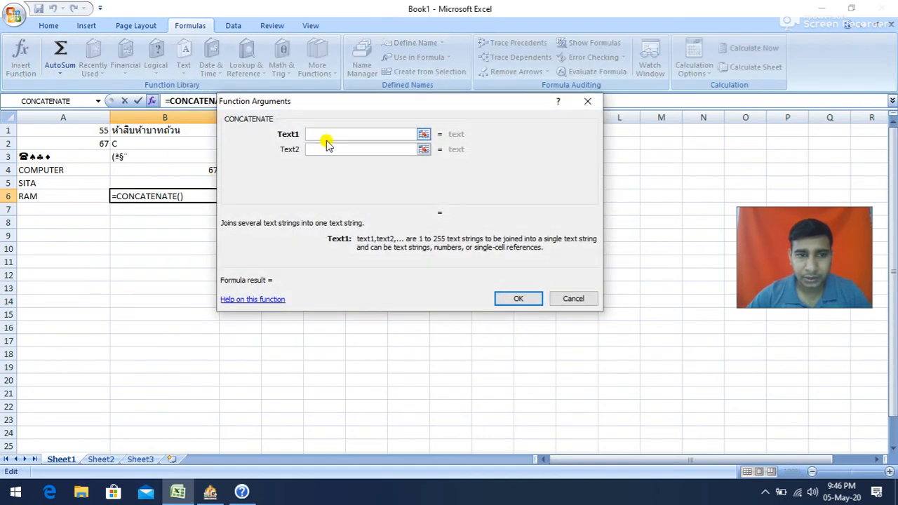
left_click(35, 182)
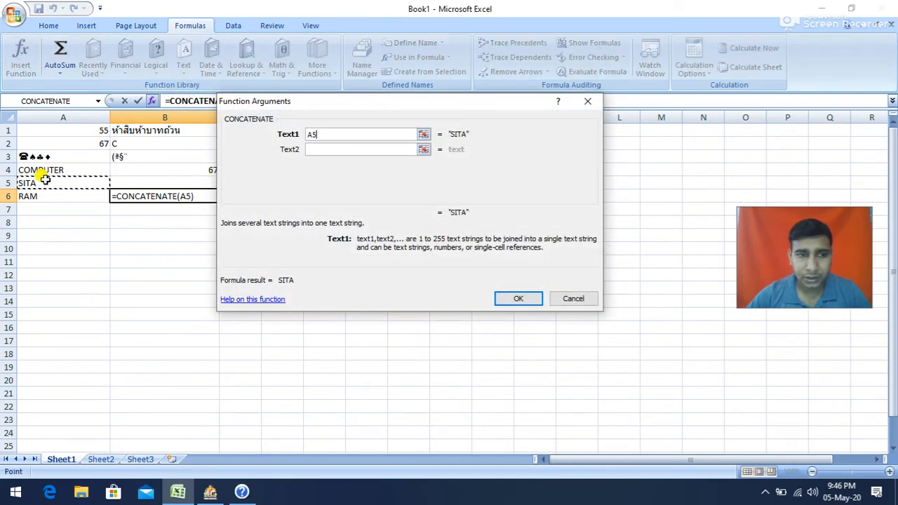
left_click(321, 149)
left_click(29, 196)
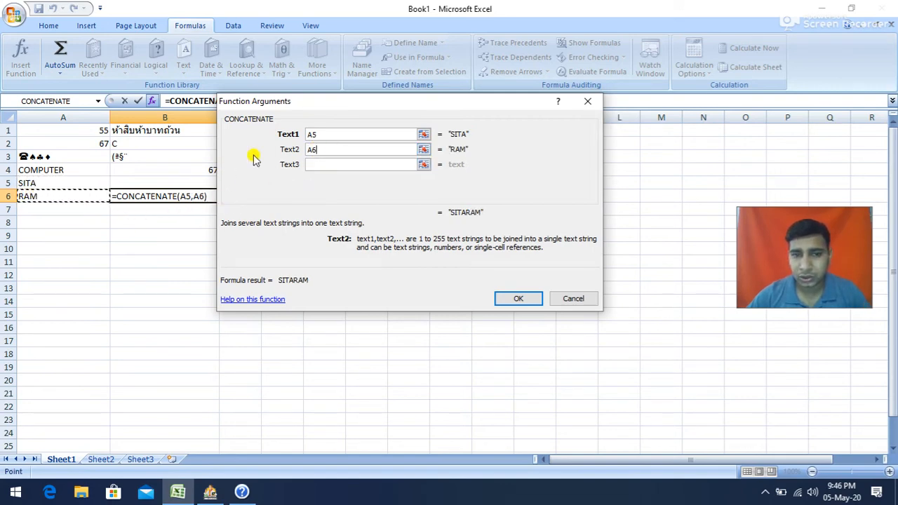
left_click(514, 296)
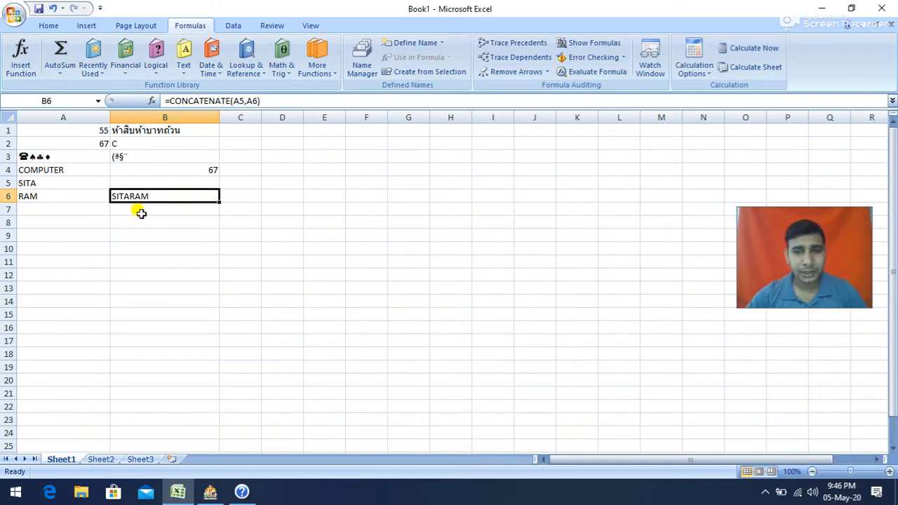
Enter the number 8956012 in cell A7.
left_click(72, 207)
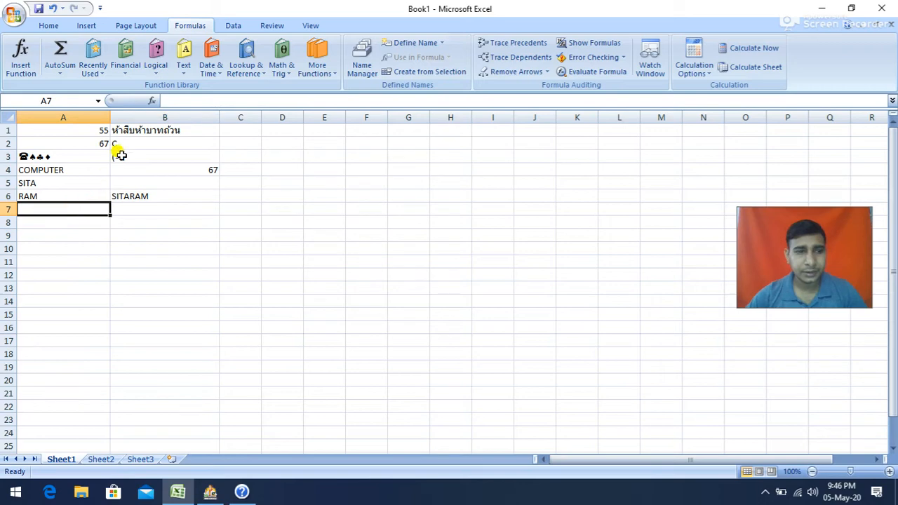
left_click(183, 70)
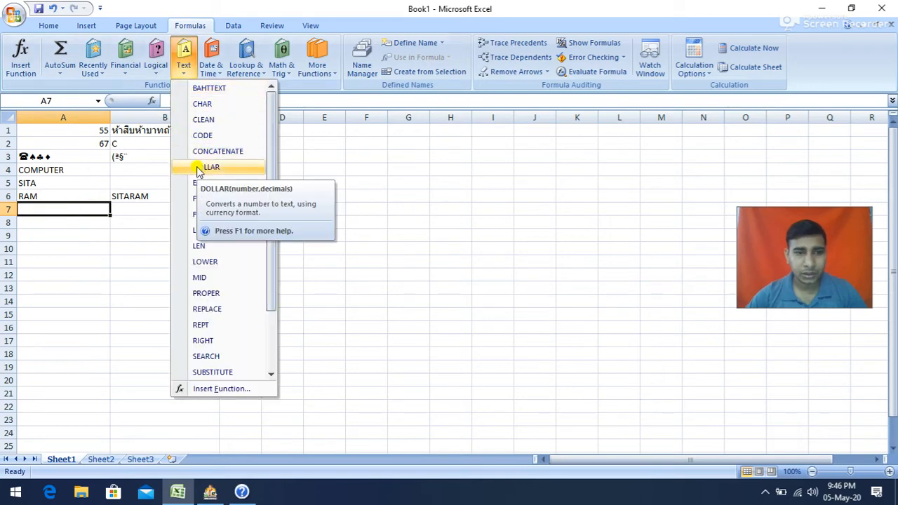
left_click(44, 232)
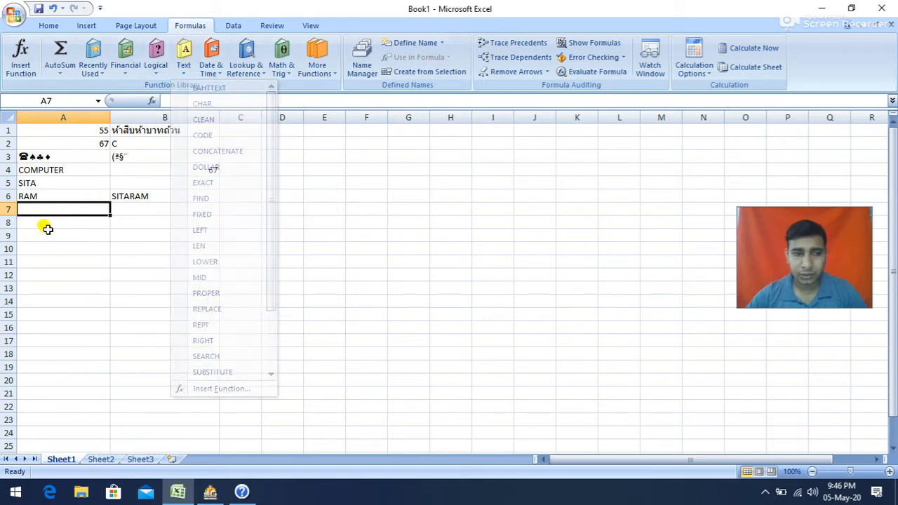
type("895601")
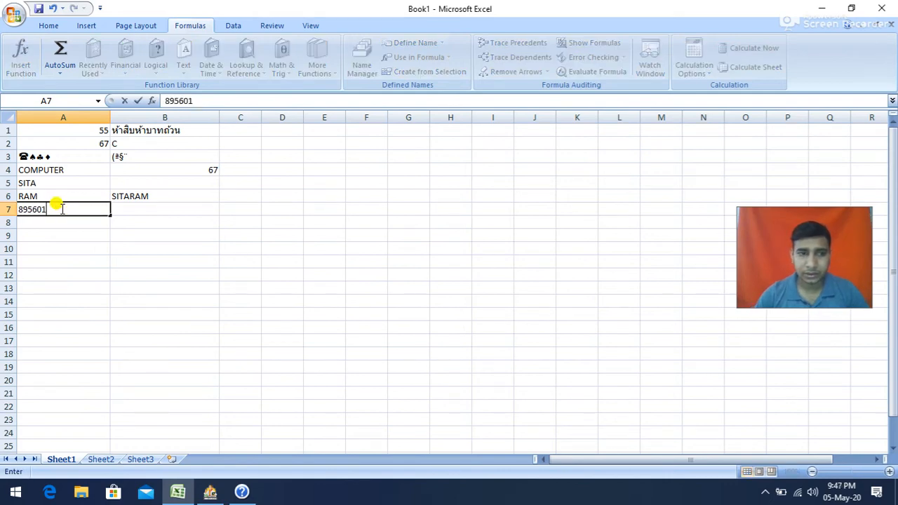
type("2")
Insert the DOLLAR function in cell B7 with A7 as its number and 3 decimals.
left_click(172, 206)
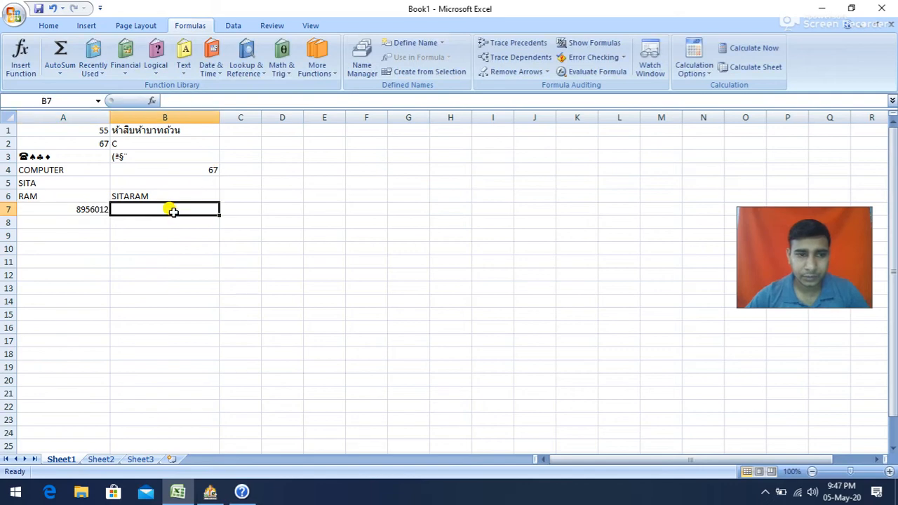
left_click(184, 55)
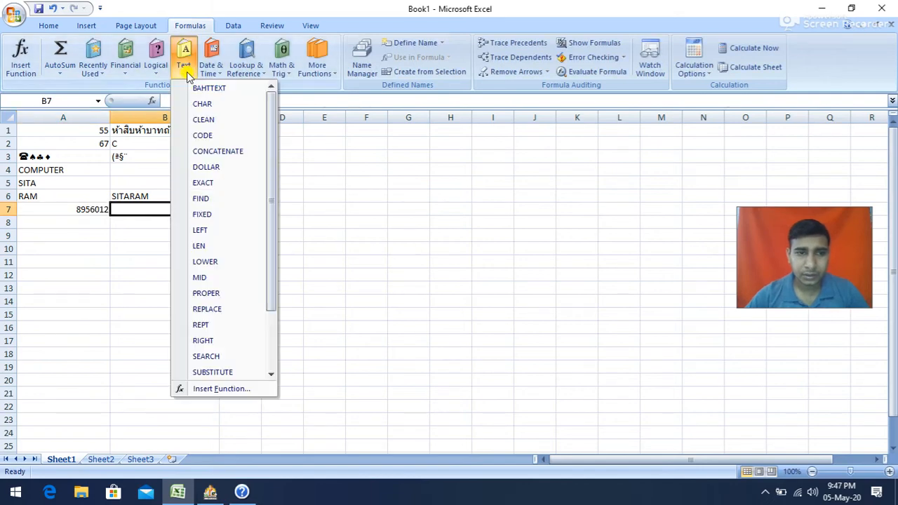
left_click(212, 166)
left_click(88, 209)
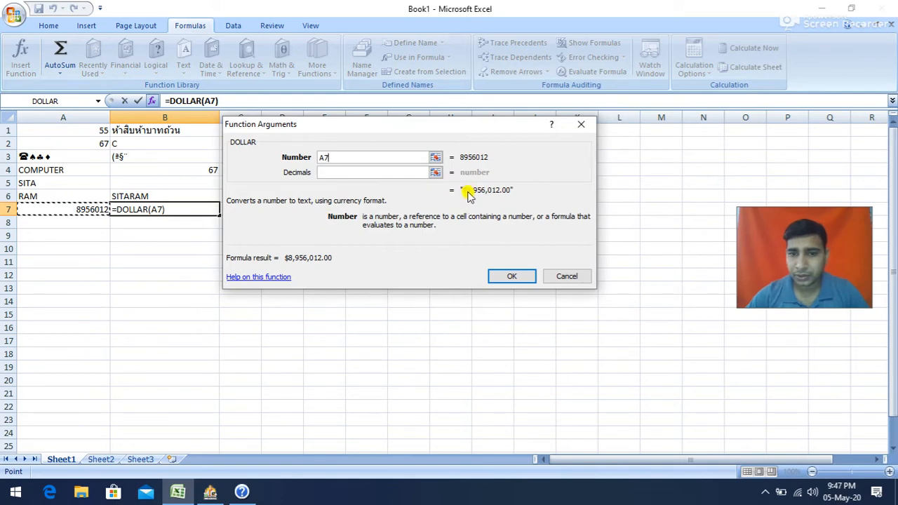
left_click(334, 173)
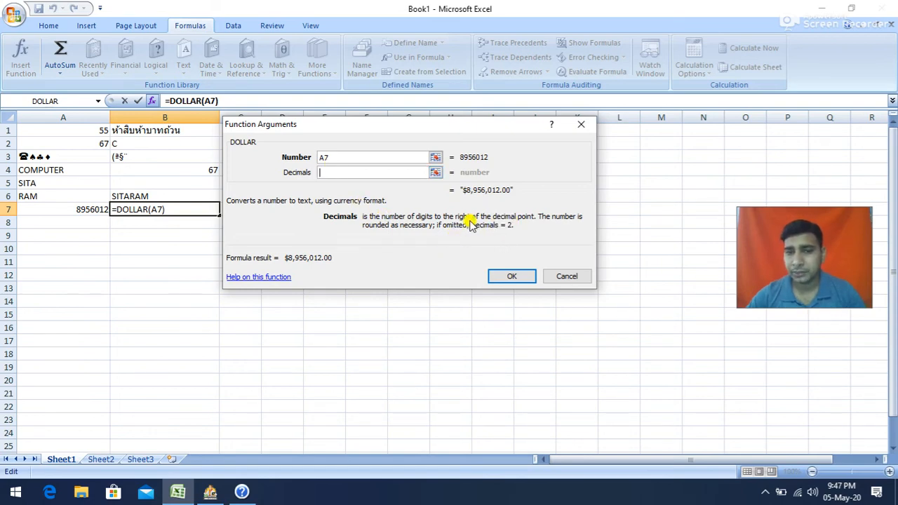
type("3")
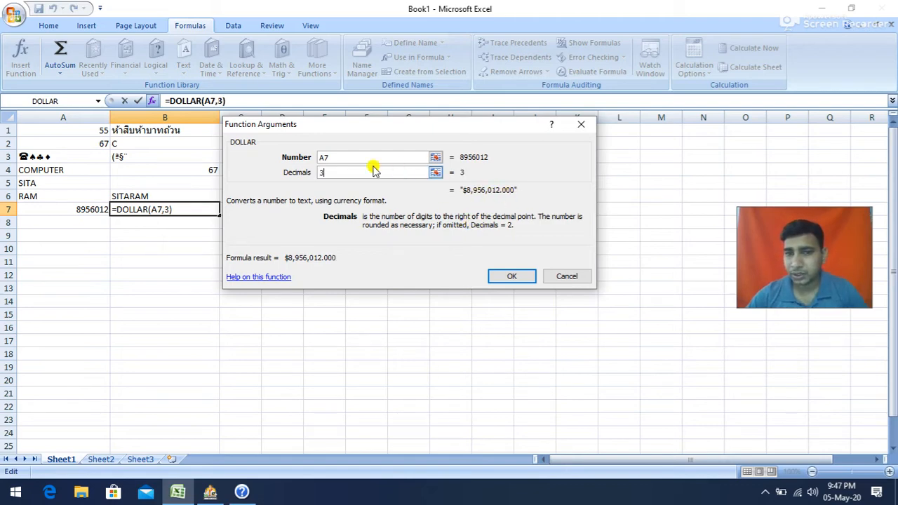
key("BackSpace")
type("1")
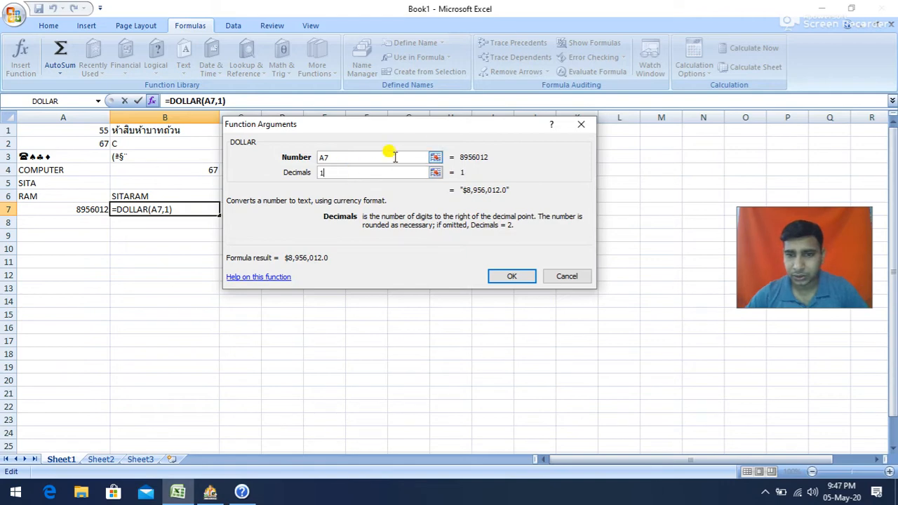
left_click_drag(331, 173, 311, 173)
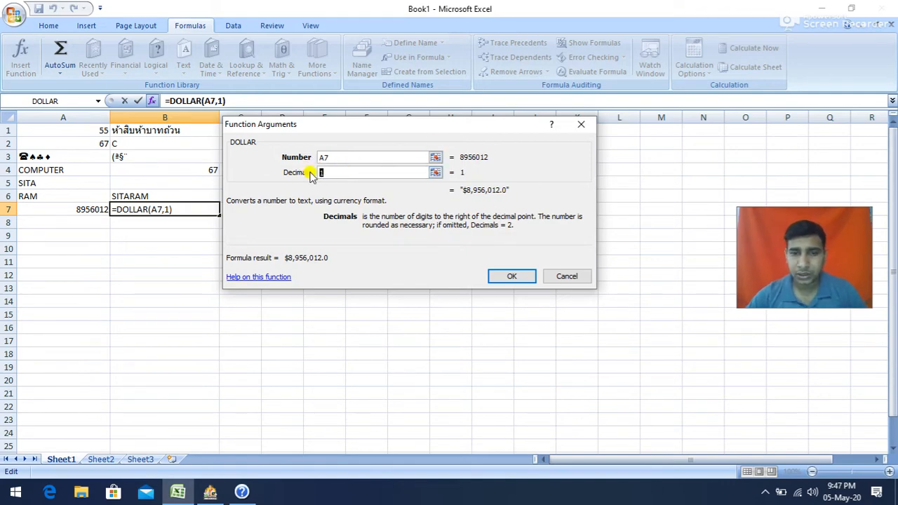
left_click(500, 276)
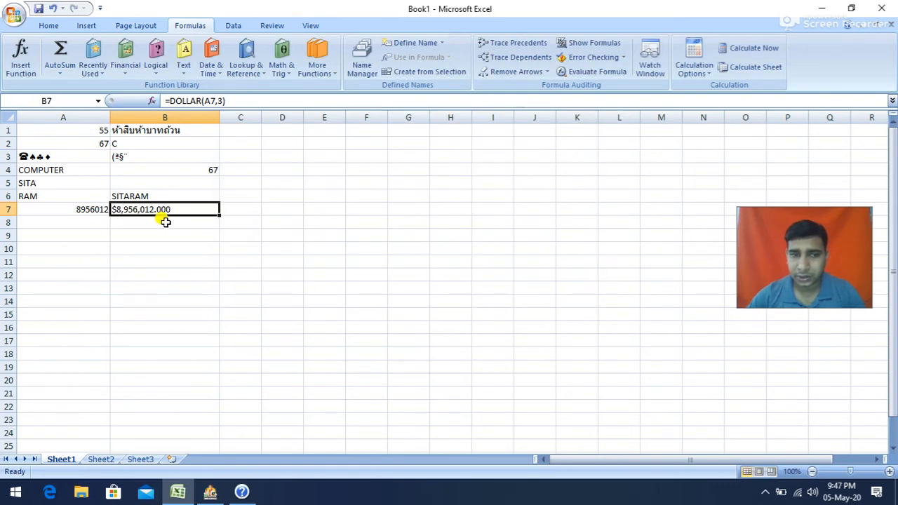
Enter the same sample first name as in A5 in cell A8.
left_click(126, 234)
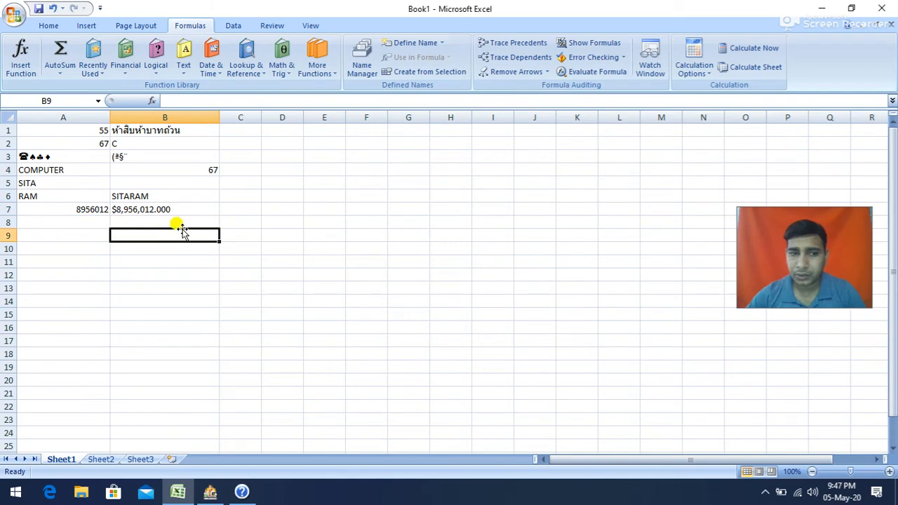
left_click(145, 222)
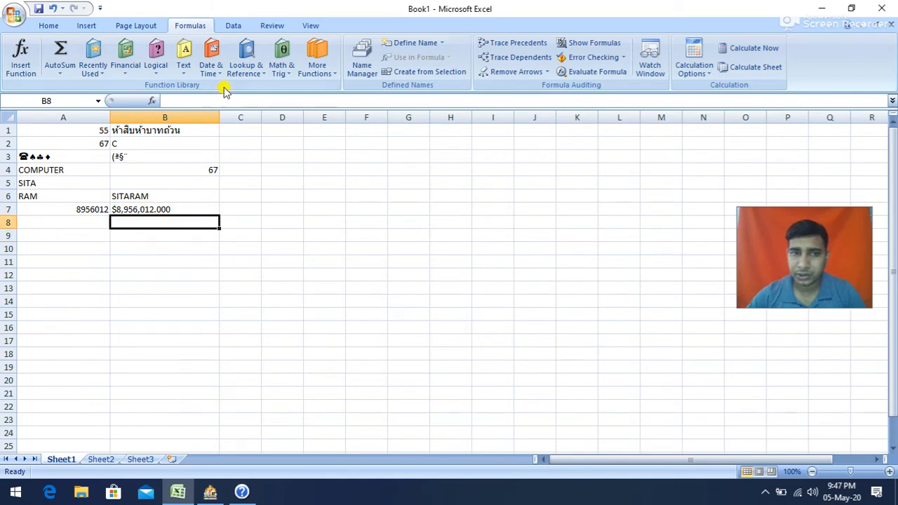
left_click(187, 71)
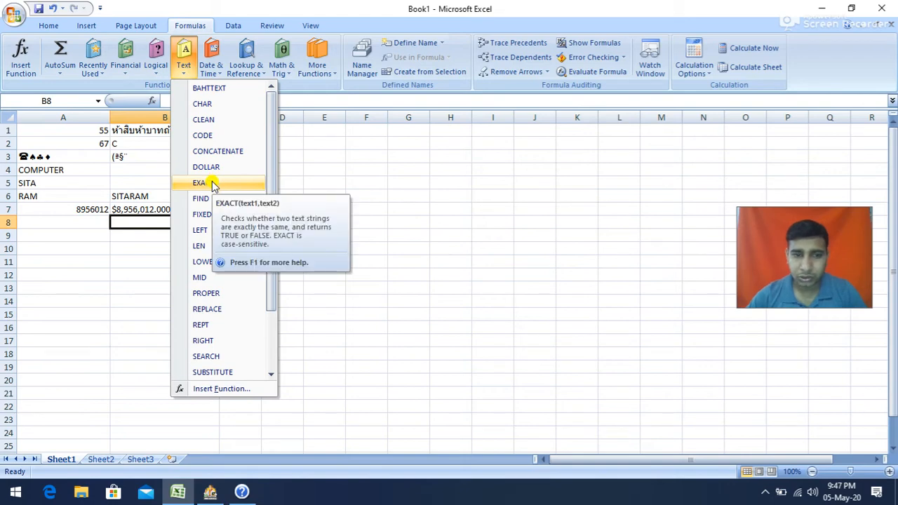
left_click(42, 221)
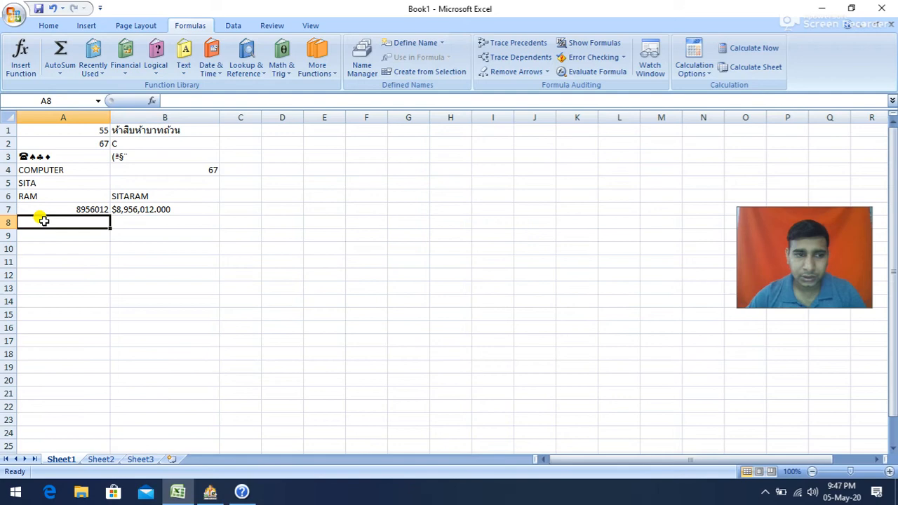
type("SITA")
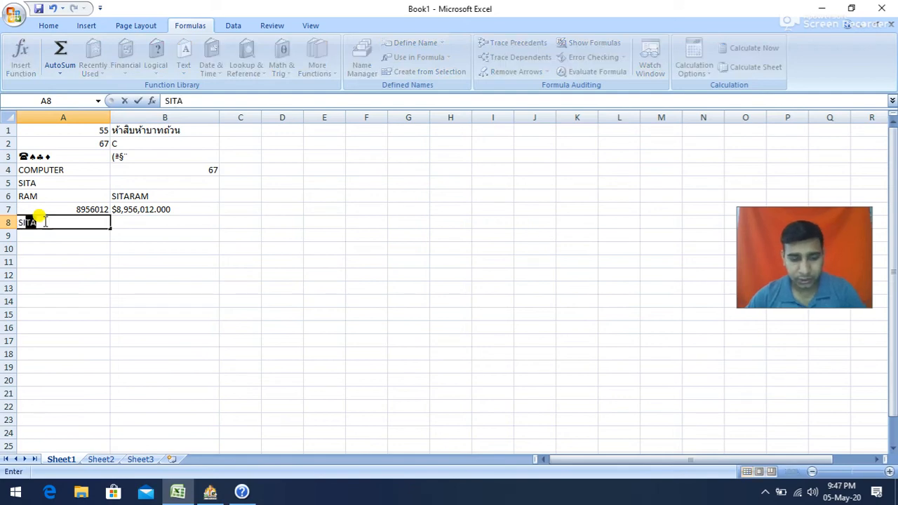
key("Return")
Set up the EXACT function in cell B9 to compare the texts in A5 and A6.
left_click(137, 259)
left_click(142, 237)
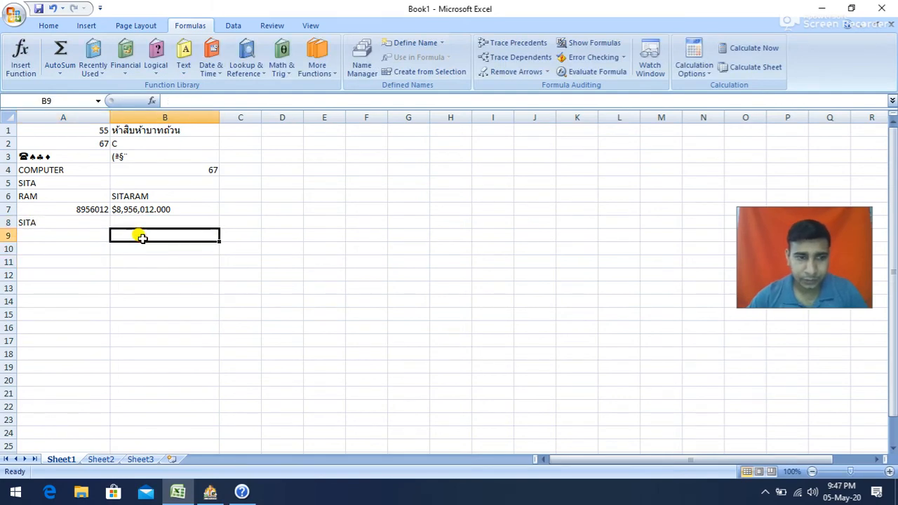
left_click(183, 61)
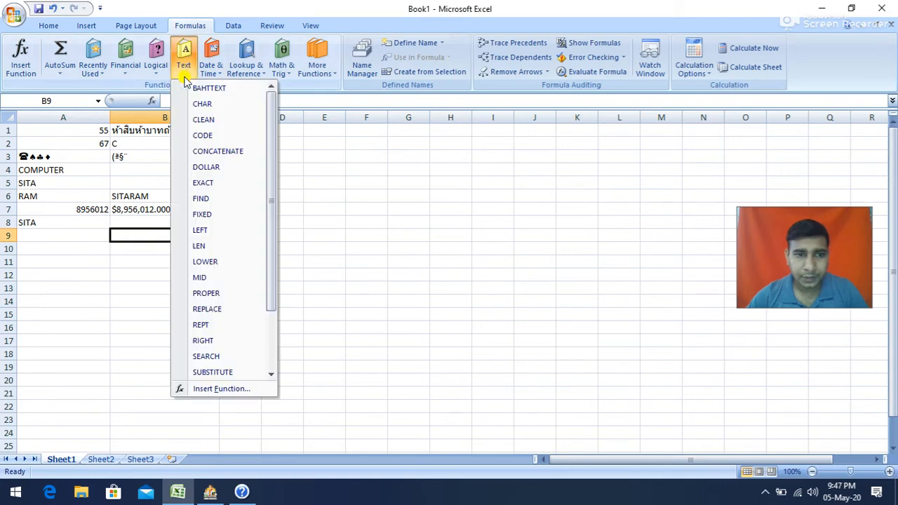
left_click(205, 181)
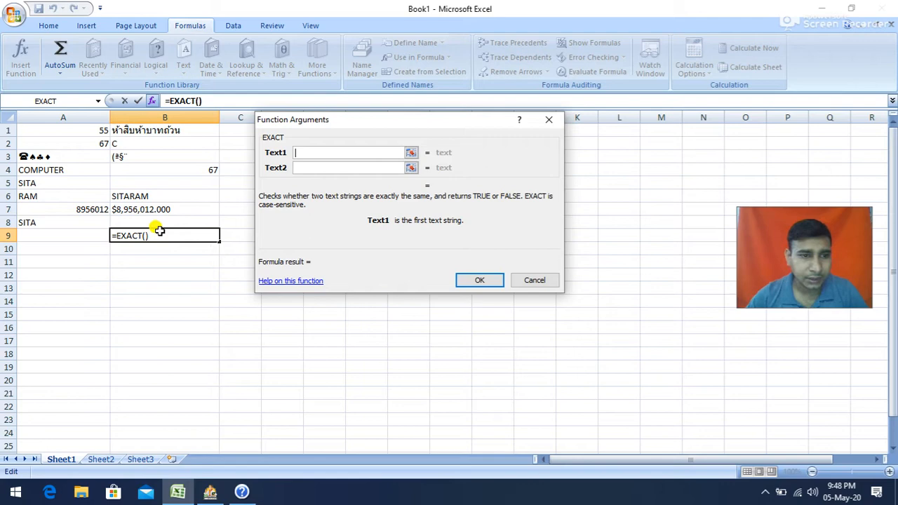
left_click(32, 182)
left_click(312, 167)
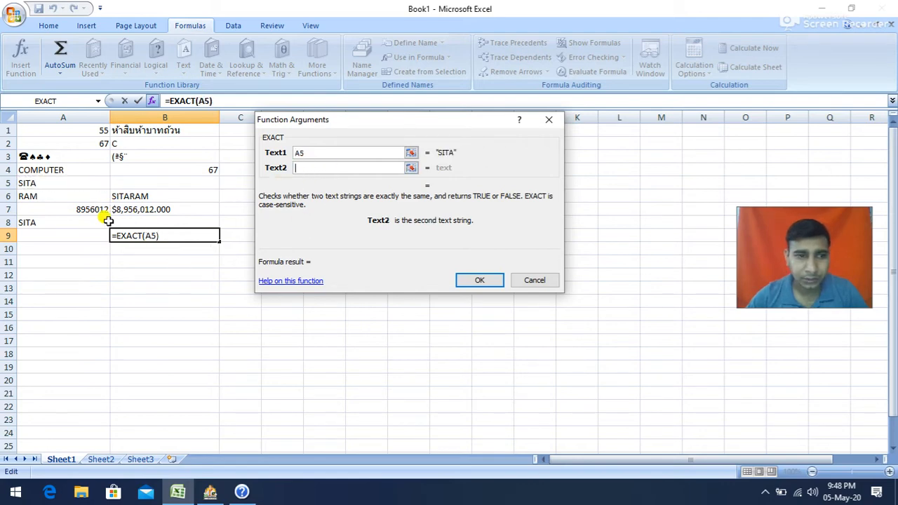
left_click(54, 197)
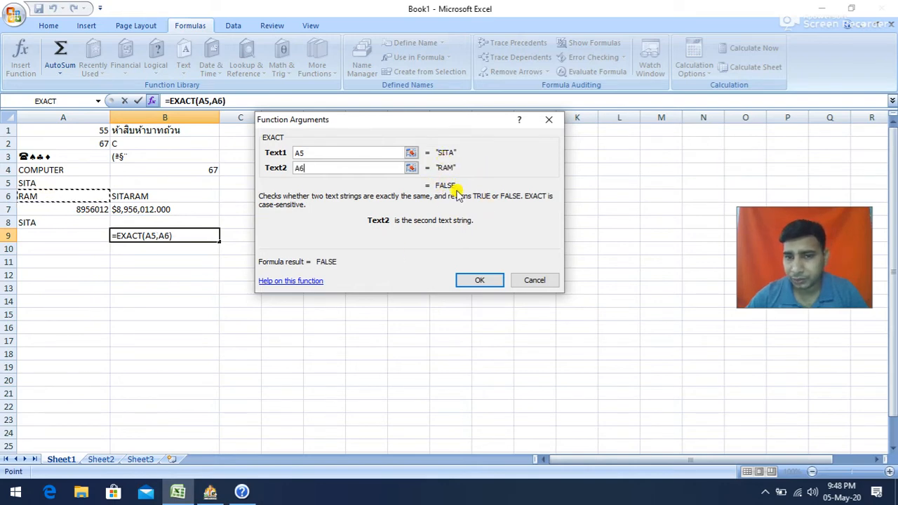
left_click_drag(447, 181, 446, 190)
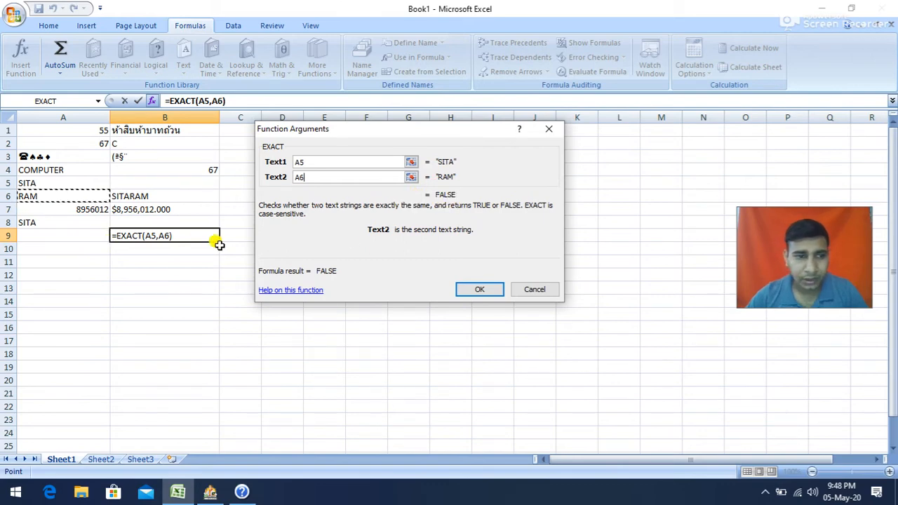
Change the EXACT function's second text argument to A8 and complete the formula.
left_click(273, 176)
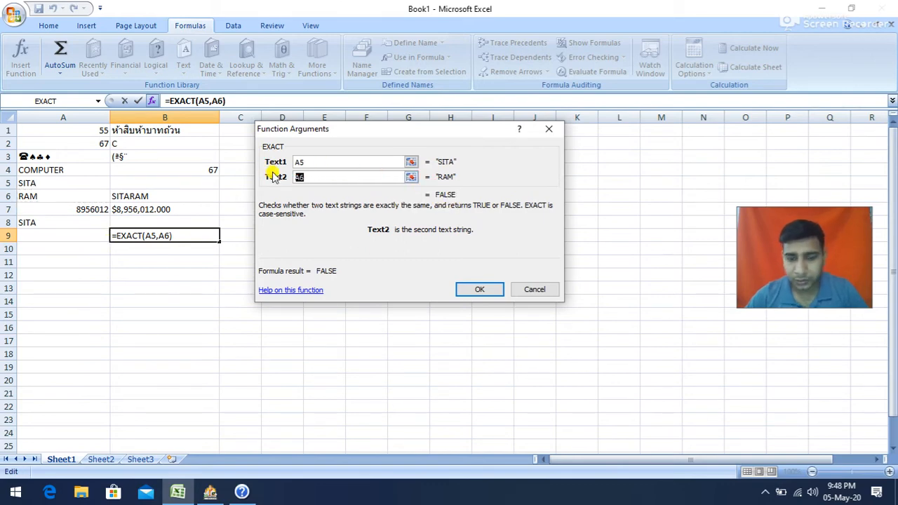
key("BackSpace")
left_click(72, 221)
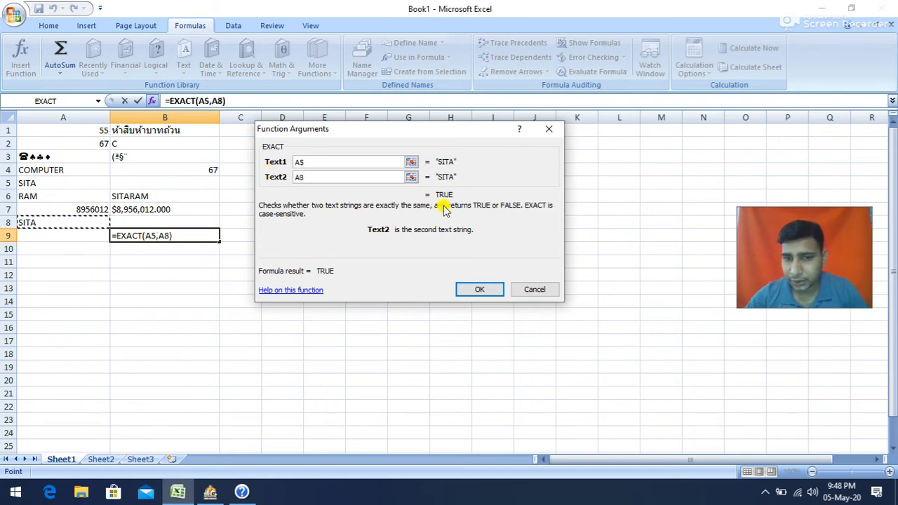
left_click(478, 289)
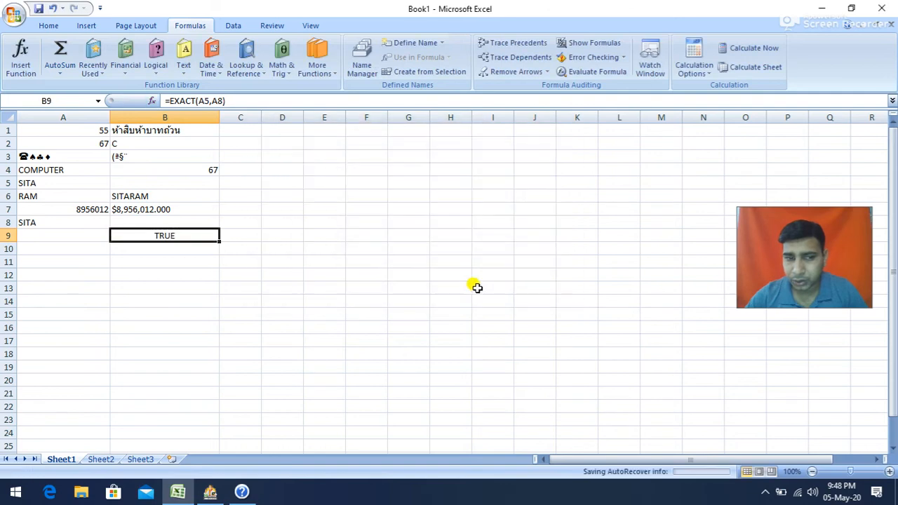
Enter the sample text computer in cell A11.
left_click(124, 261)
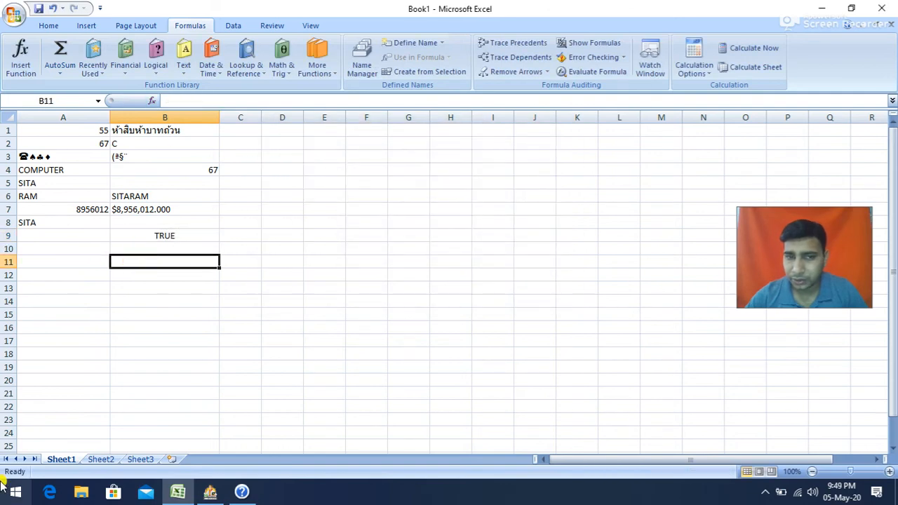
left_click(186, 67)
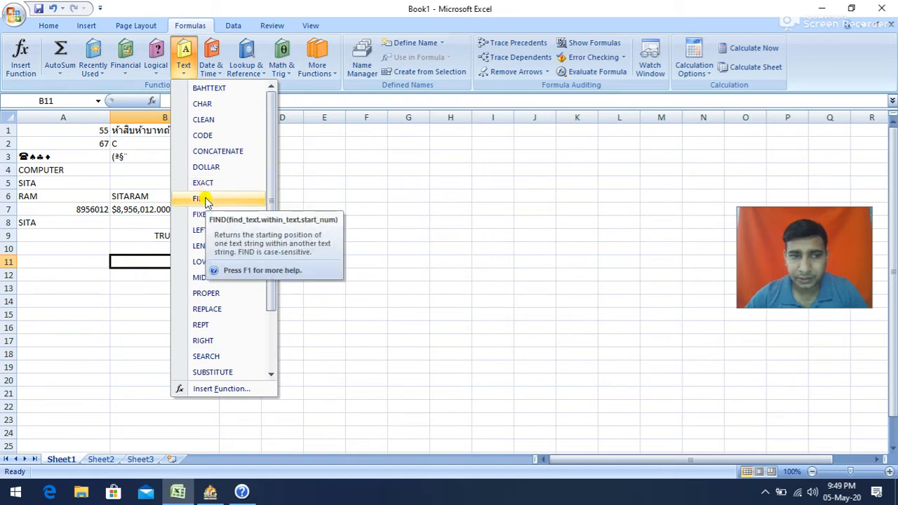
left_click(28, 261)
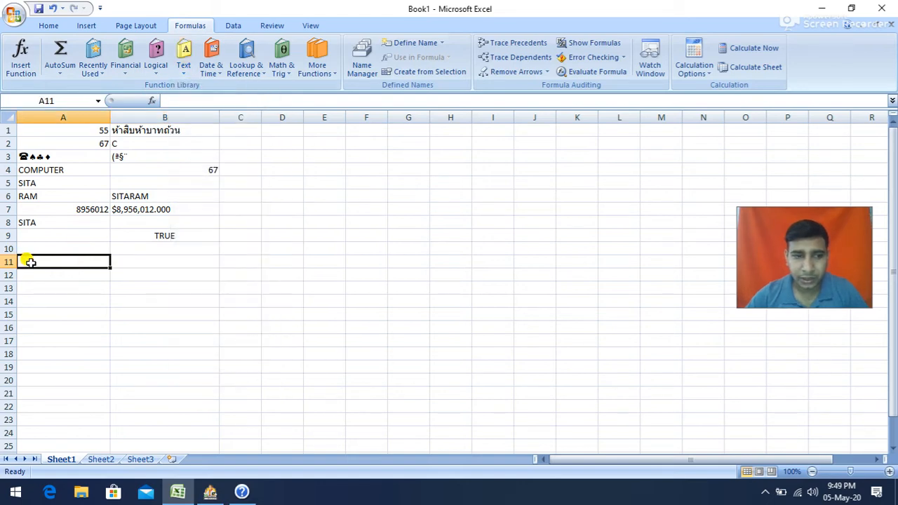
type("s")
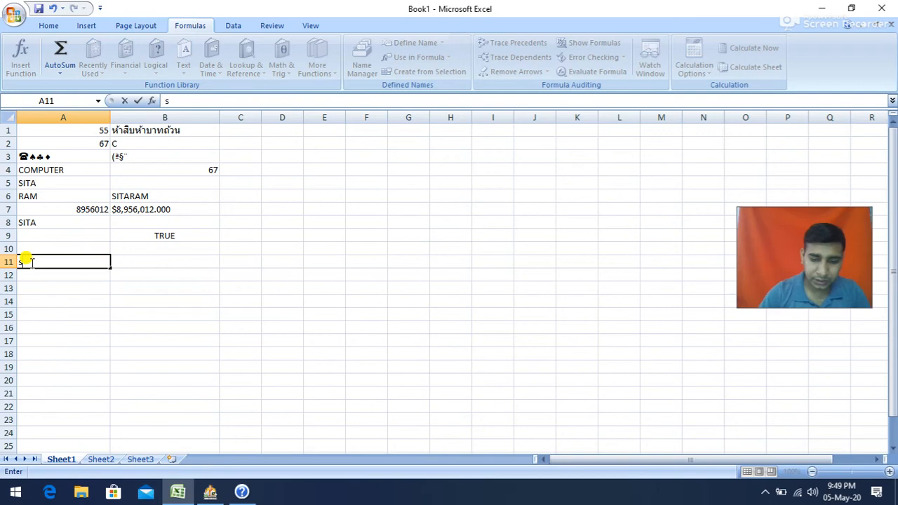
key("Escape")
type("computer")
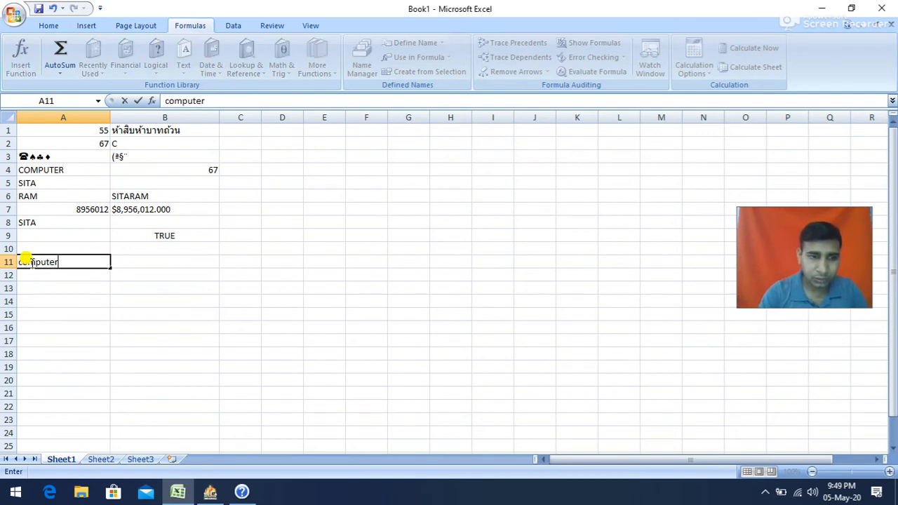
Try the FIND function in cell B11 to locate "p" within A11, starting from character 1.
left_click(126, 257)
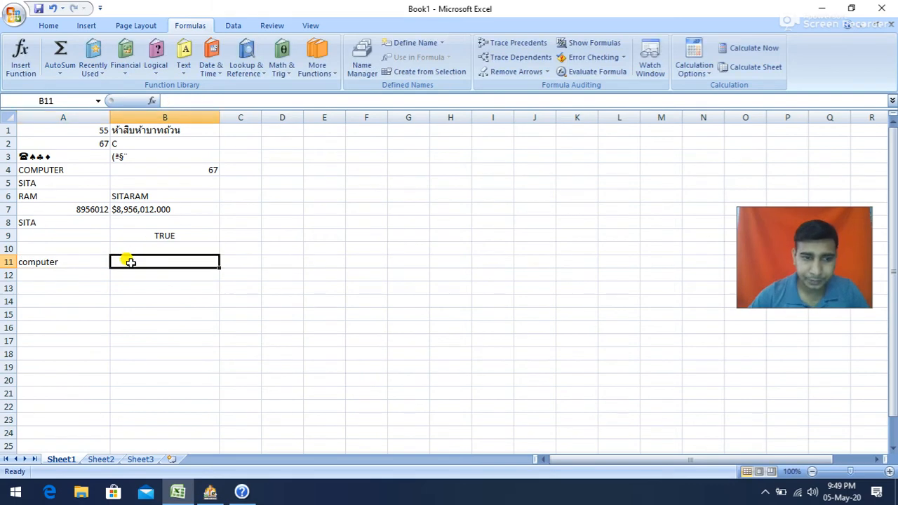
left_click(184, 58)
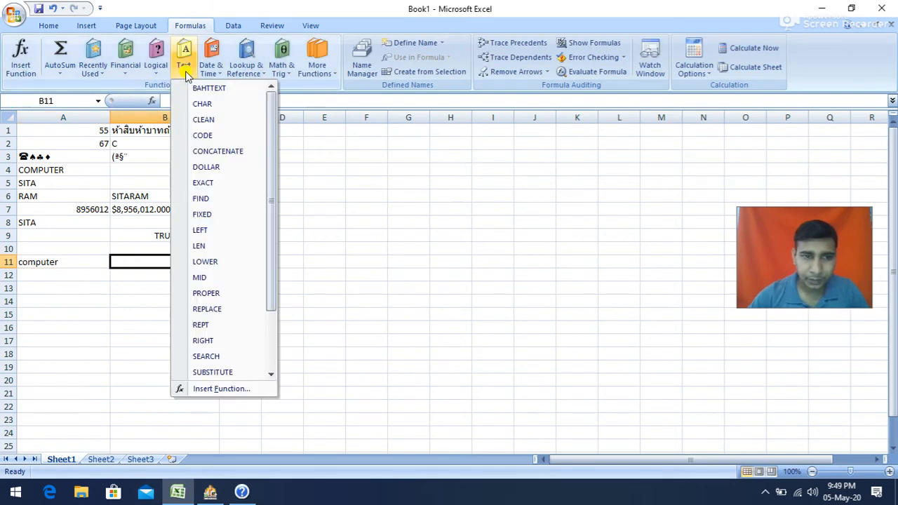
left_click(203, 199)
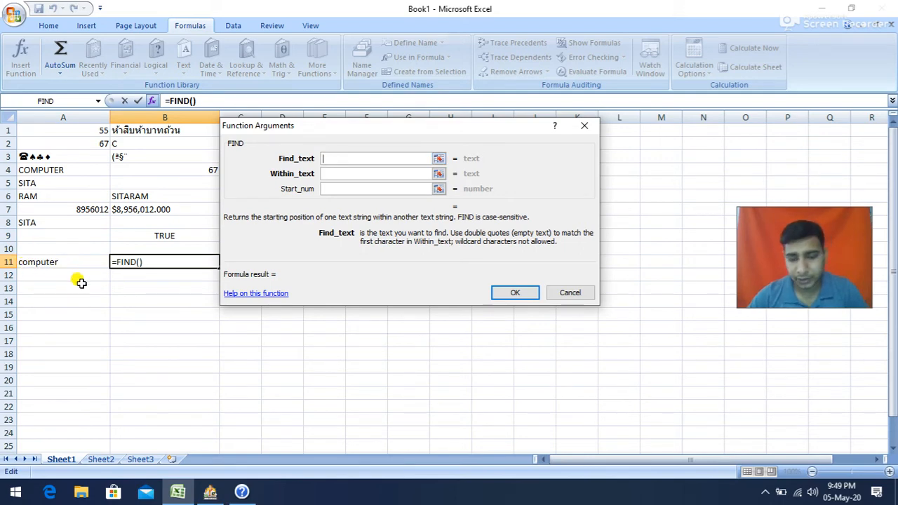
type("p")
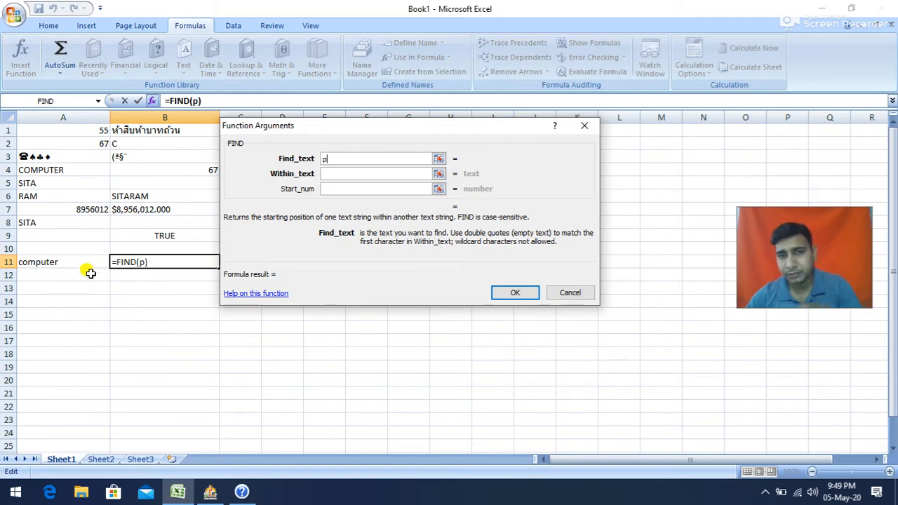
left_click(332, 176)
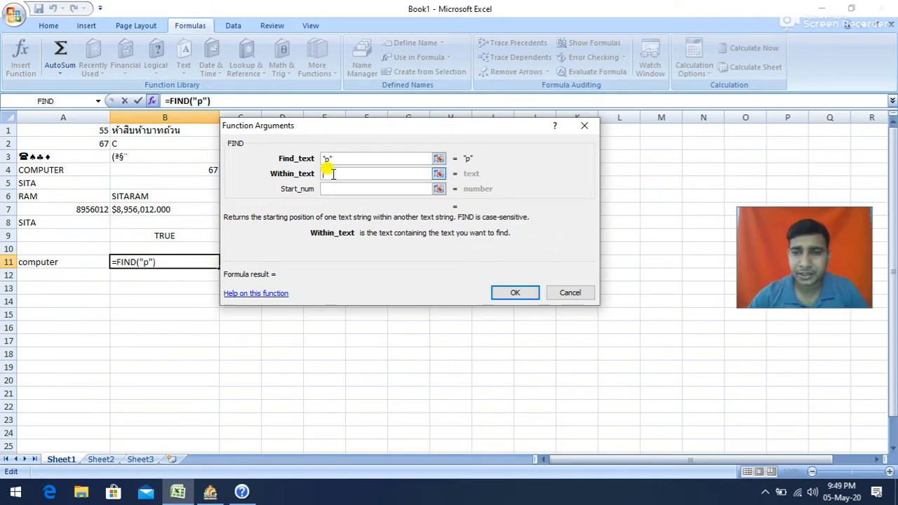
left_click(49, 261)
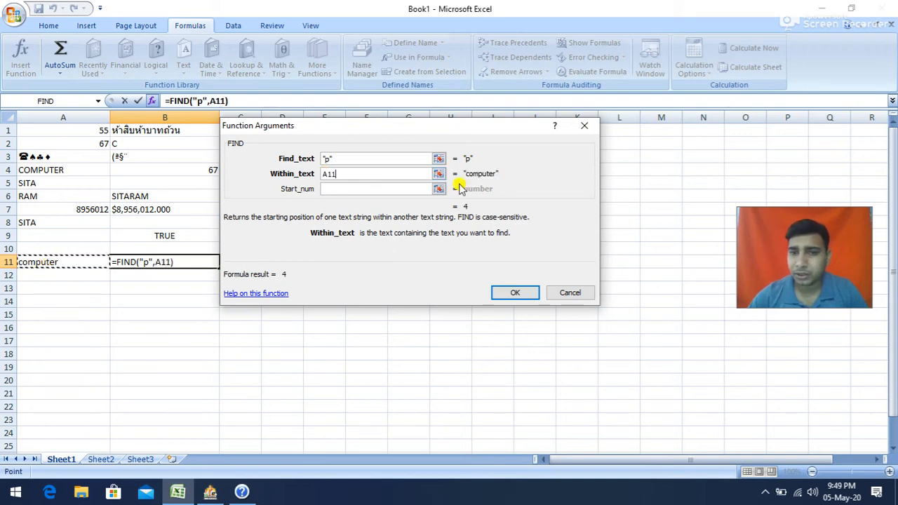
left_click(340, 188)
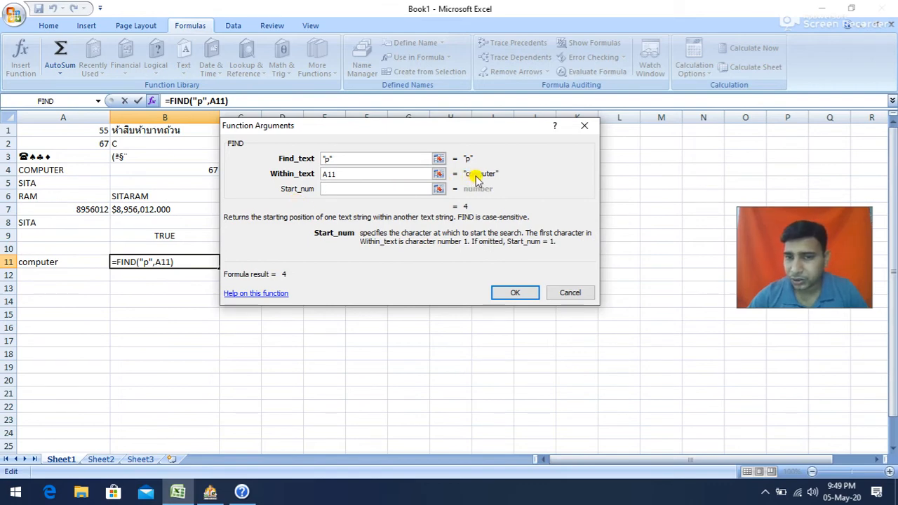
left_click(340, 188)
type("1")
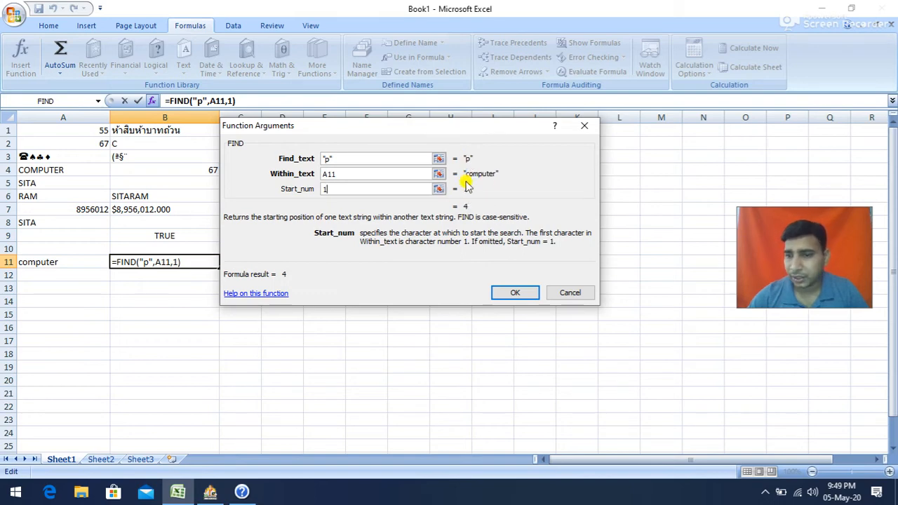
left_click(513, 292)
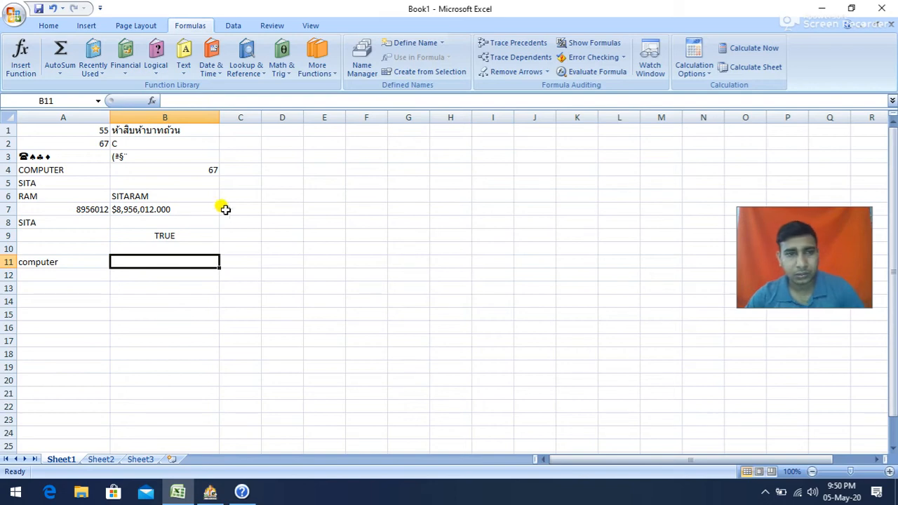
Insert the FIND function in cell B11 to locate "p" within A11, with 2 as the start number.
left_click(183, 71)
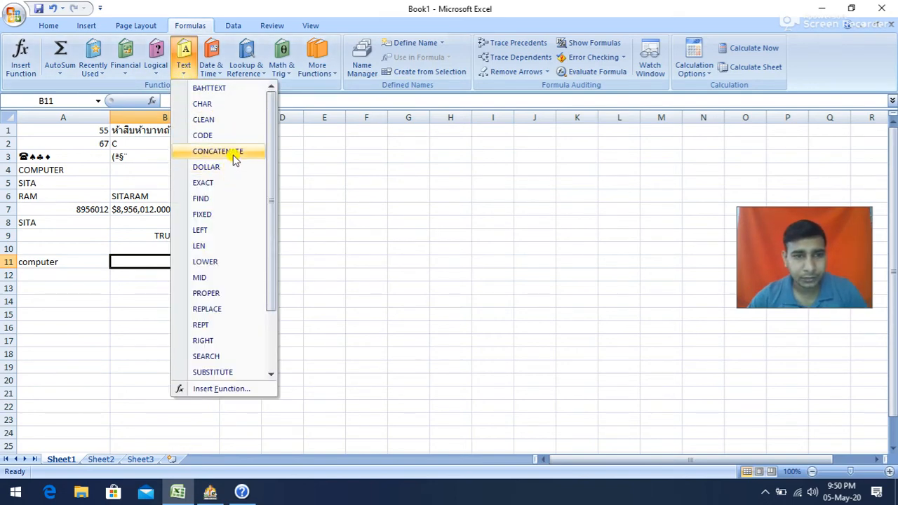
left_click(228, 200)
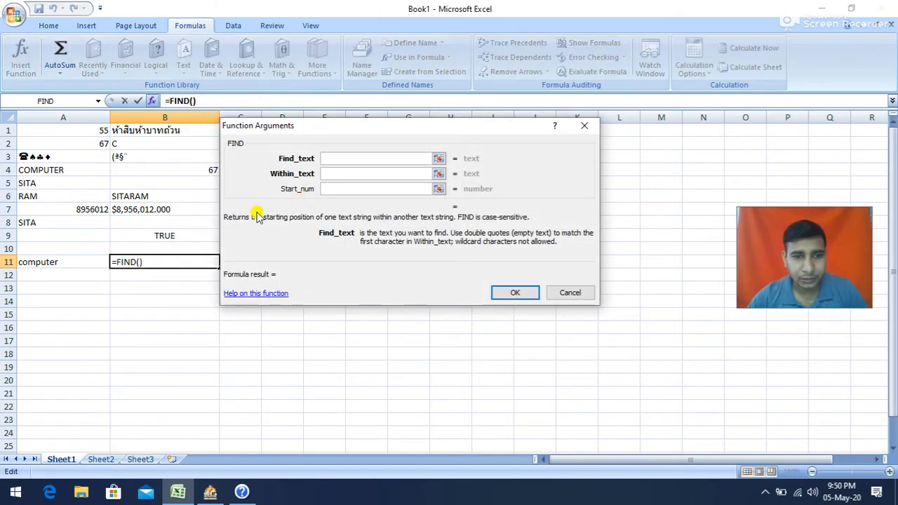
type("p")
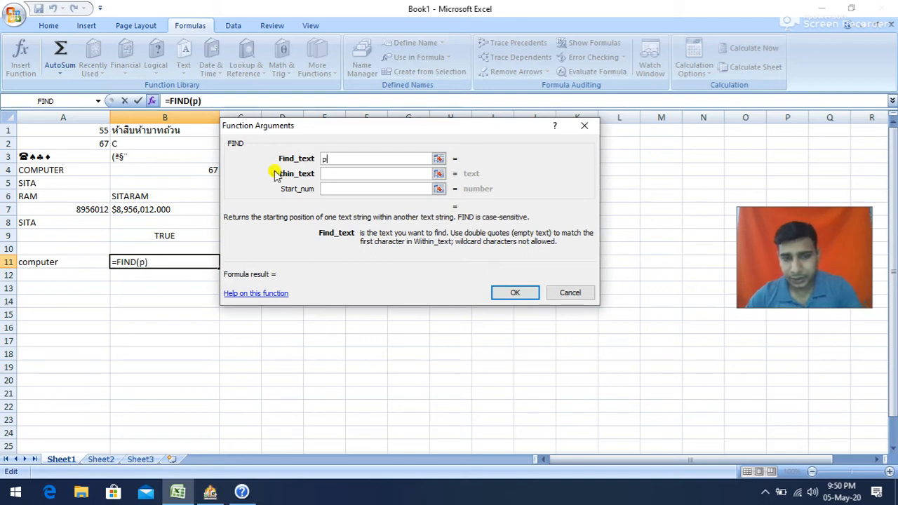
left_click(323, 174)
left_click(61, 263)
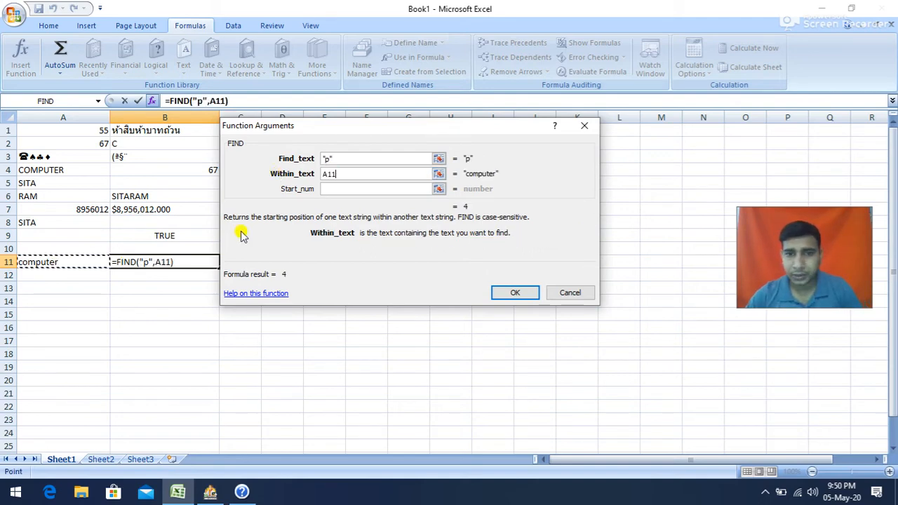
left_click(352, 189)
type("2")
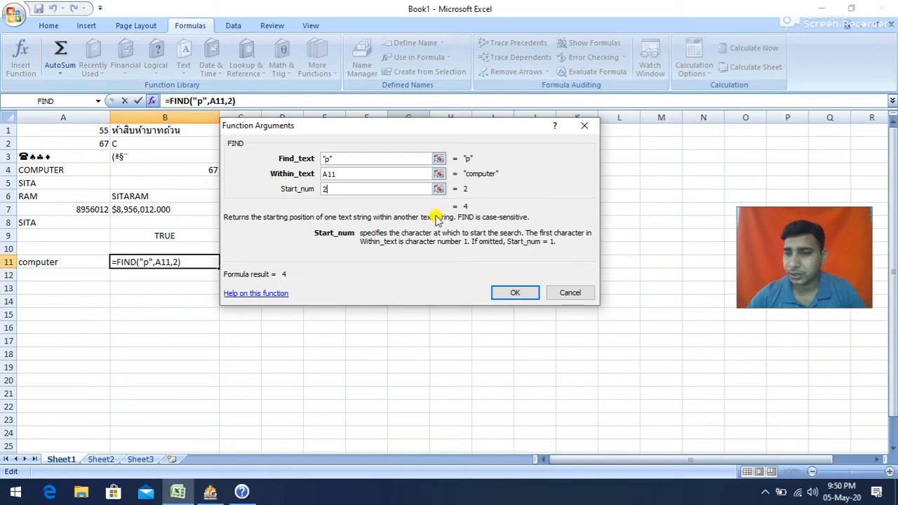
left_click(513, 292)
Set up the FIXED function in cell A12 with A7 as its number and 4 decimals.
left_click(49, 276)
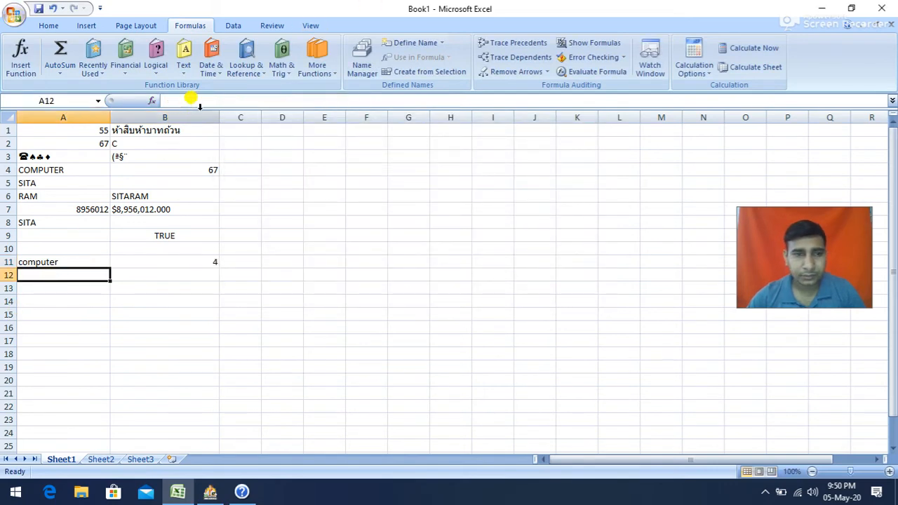
left_click(184, 59)
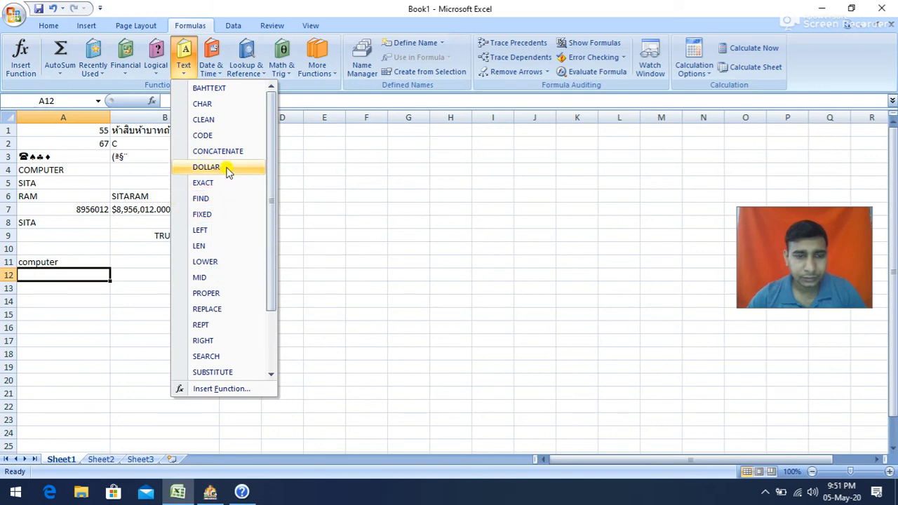
left_click(207, 214)
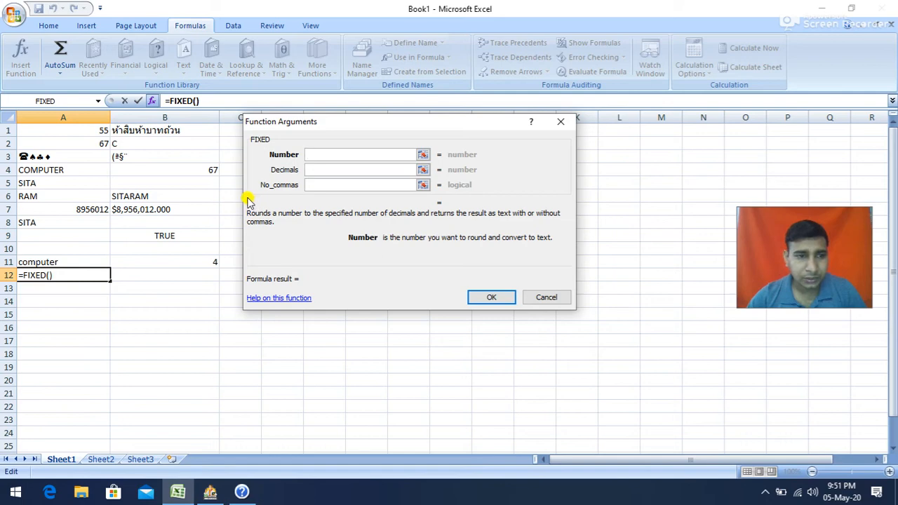
left_click(83, 208)
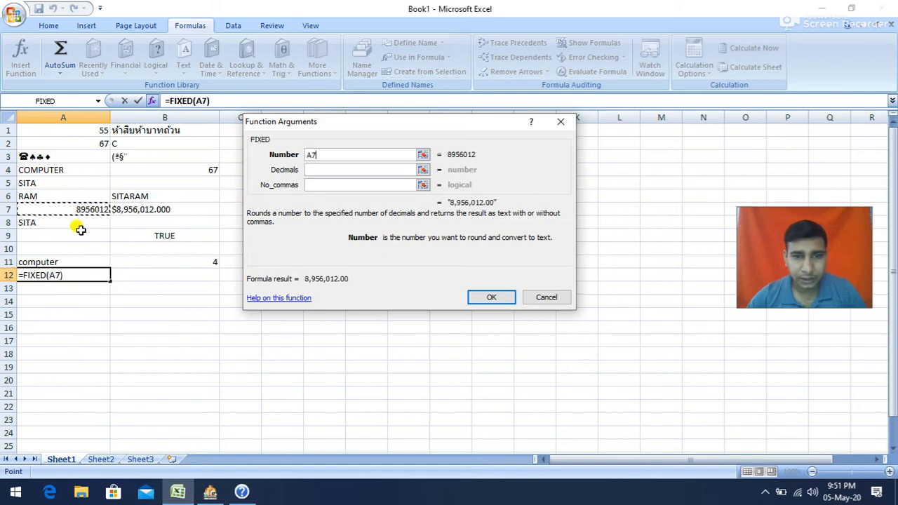
left_click(324, 168)
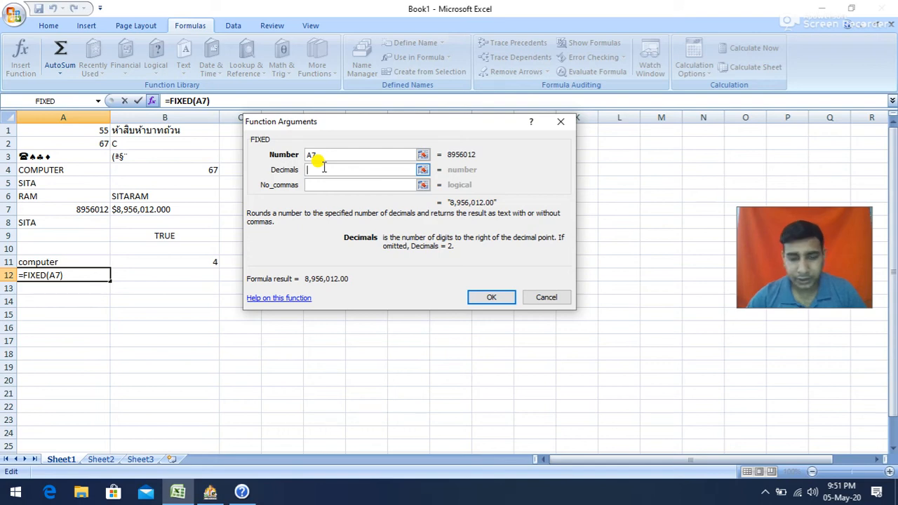
type("2")
key("BackSpace")
type("4")
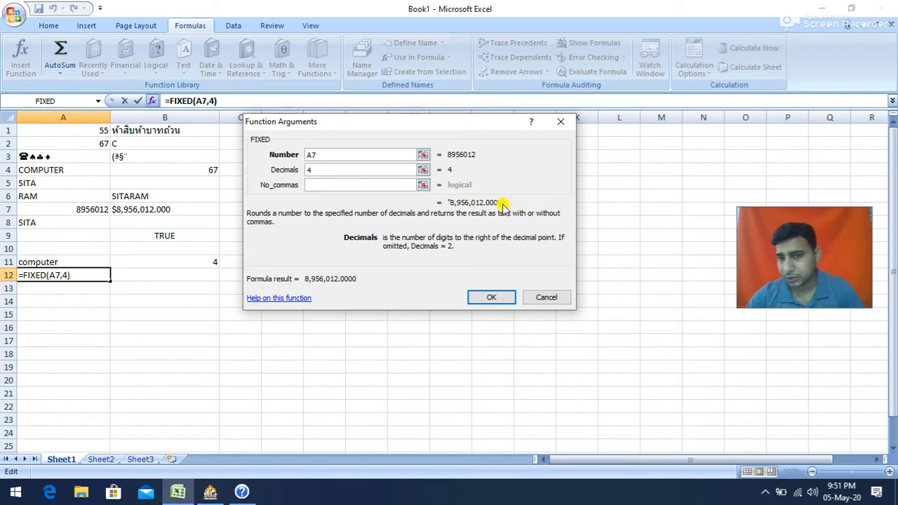
Try 1 for the FIXED function's No_commas argument, change it to 0 and complete the formula.
left_click(349, 185)
type("1")
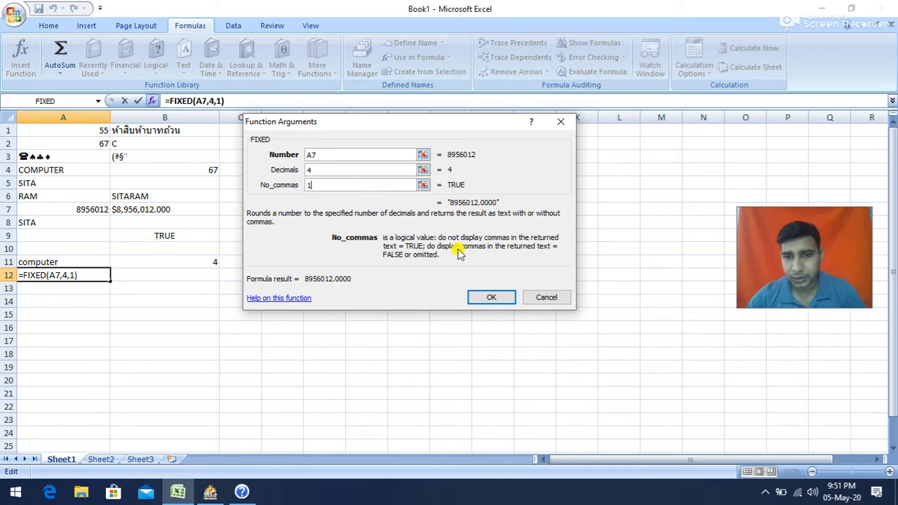
key("BackSpace")
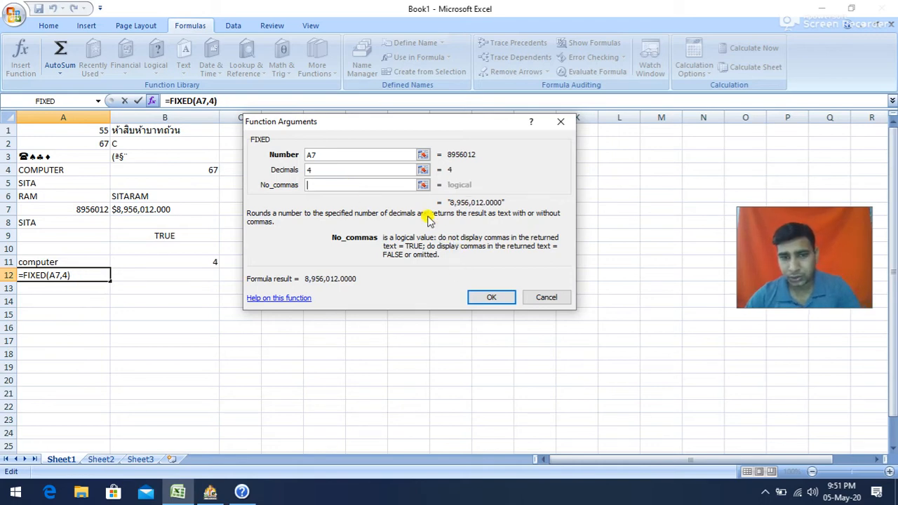
type("0")
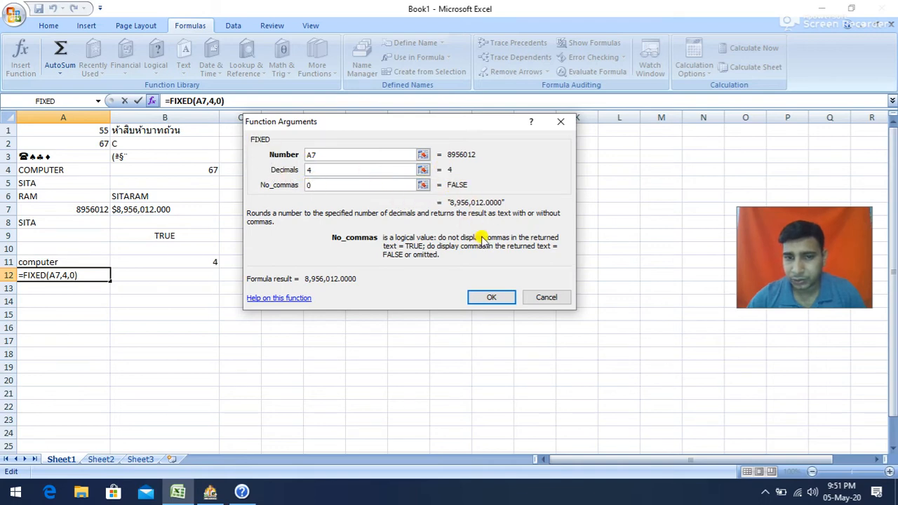
left_click(495, 298)
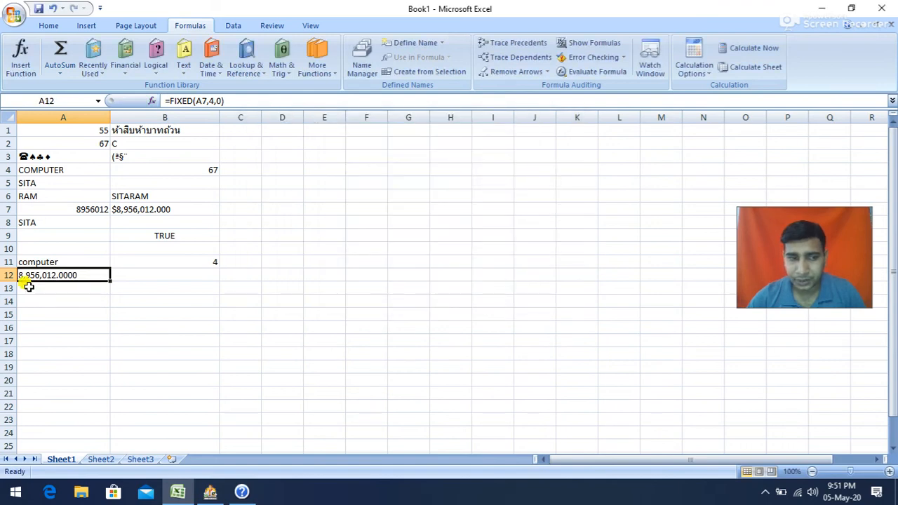
Insert the LEFT function in cell B13 to extract the first 3 characters of A11.
left_click(148, 290)
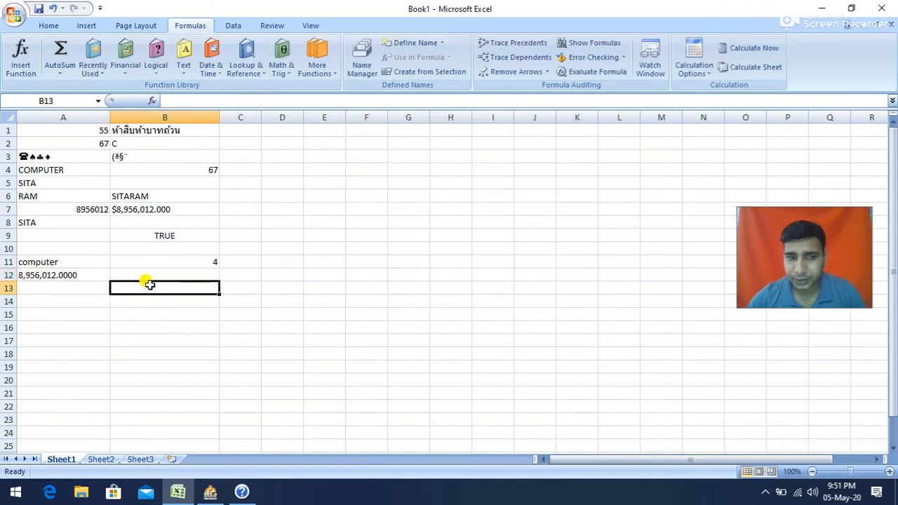
left_click(187, 62)
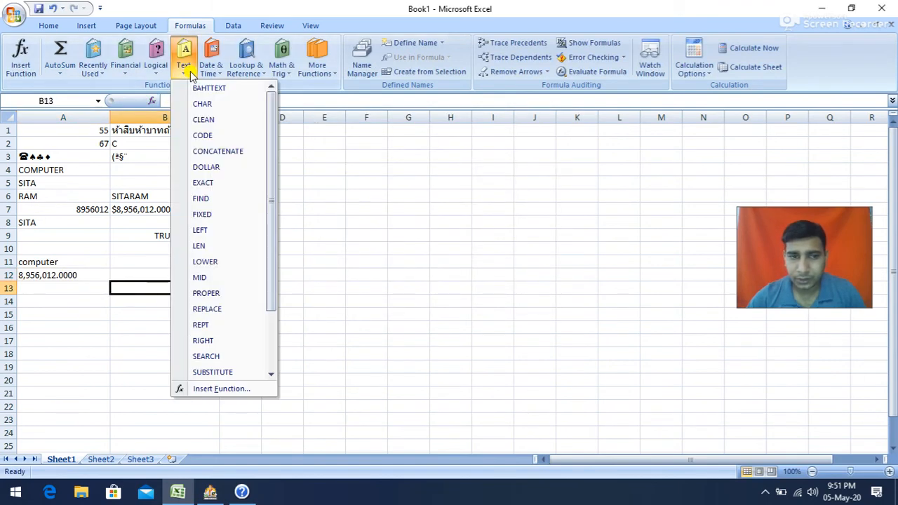
left_click(208, 232)
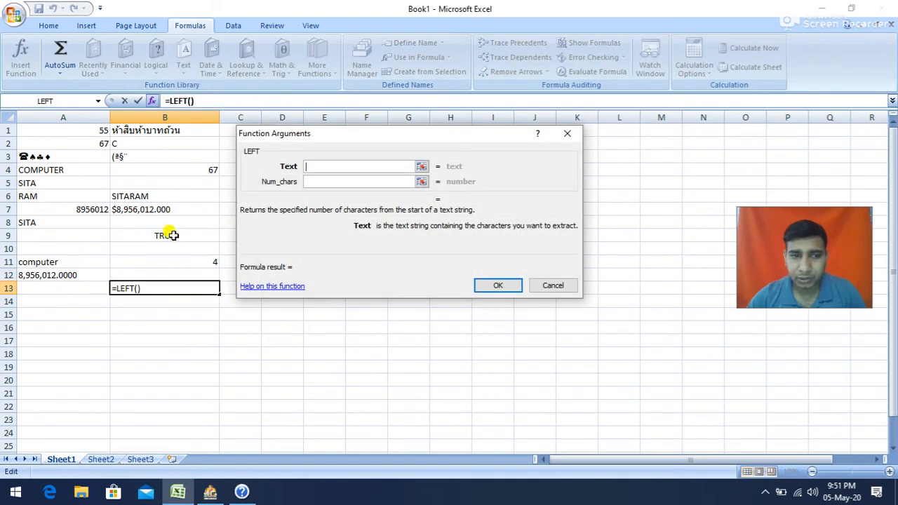
left_click(53, 264)
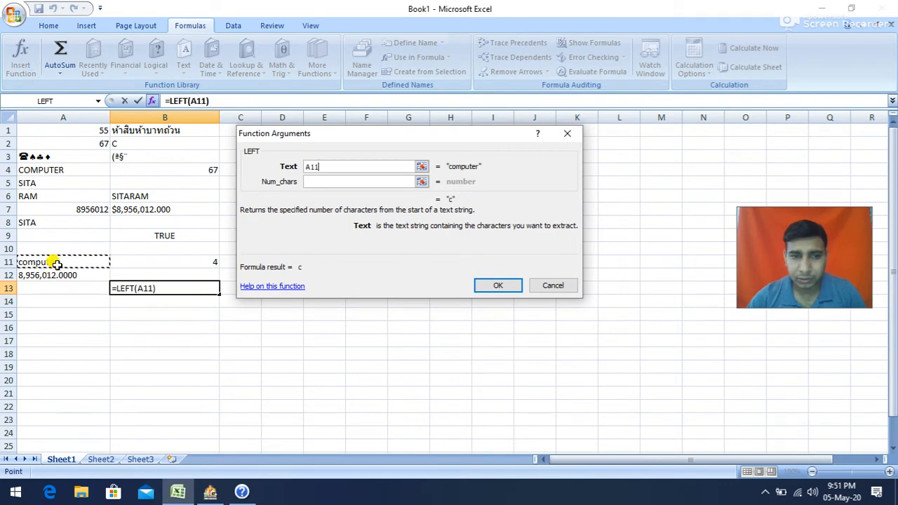
left_click(363, 180)
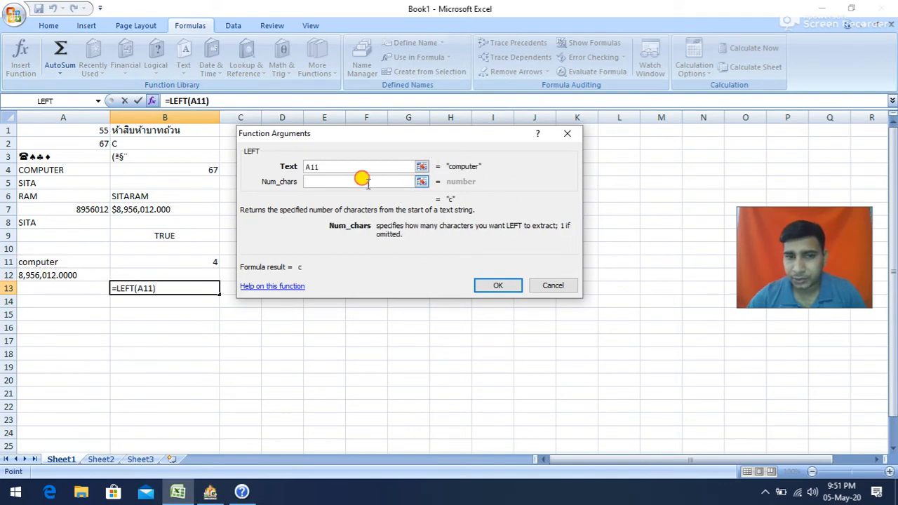
type("3")
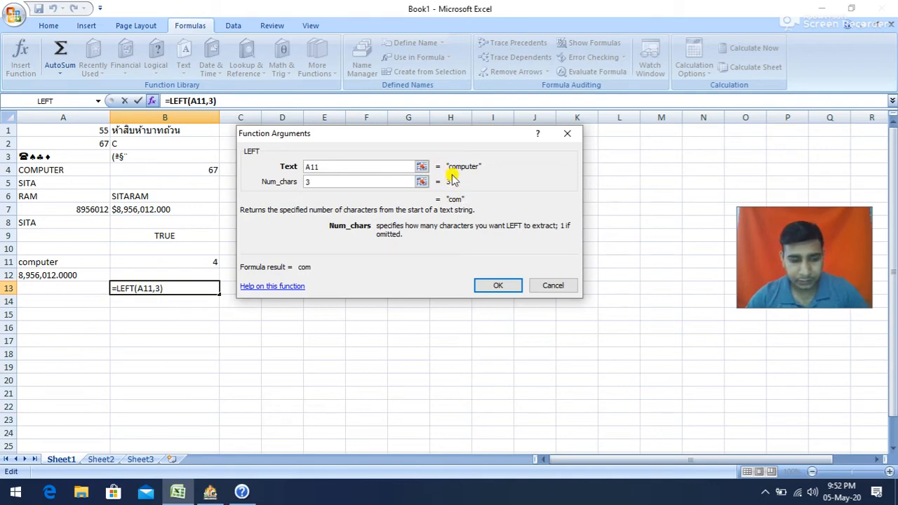
key("alt+Tab")
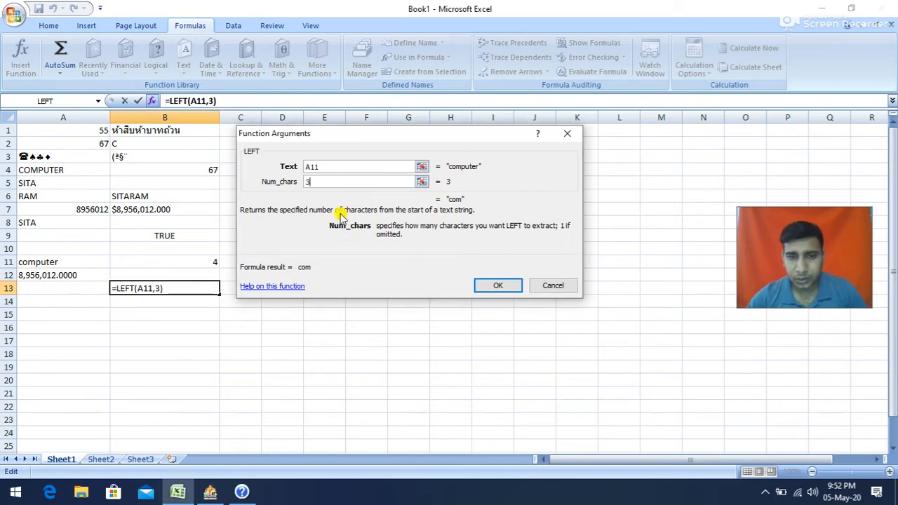
left_click(481, 285)
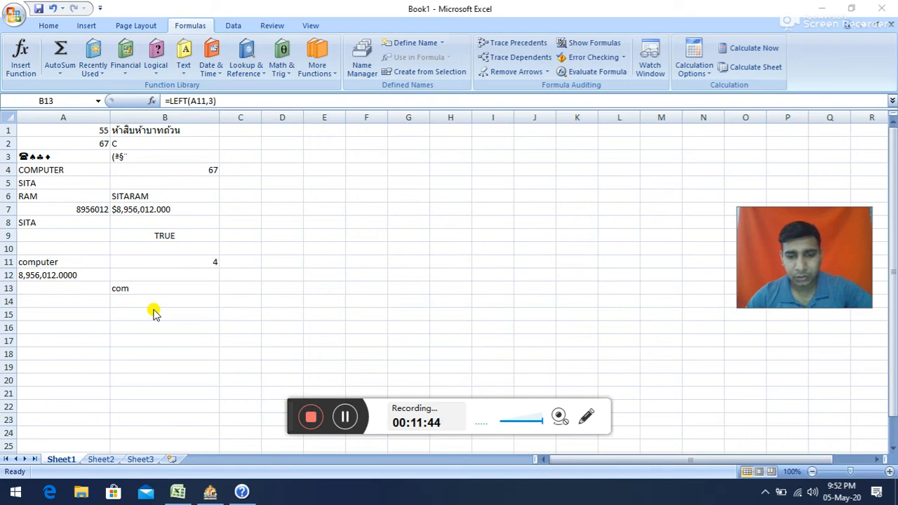
Insert the LEN function in cell B14 to count the characters in A11.
left_click(146, 302)
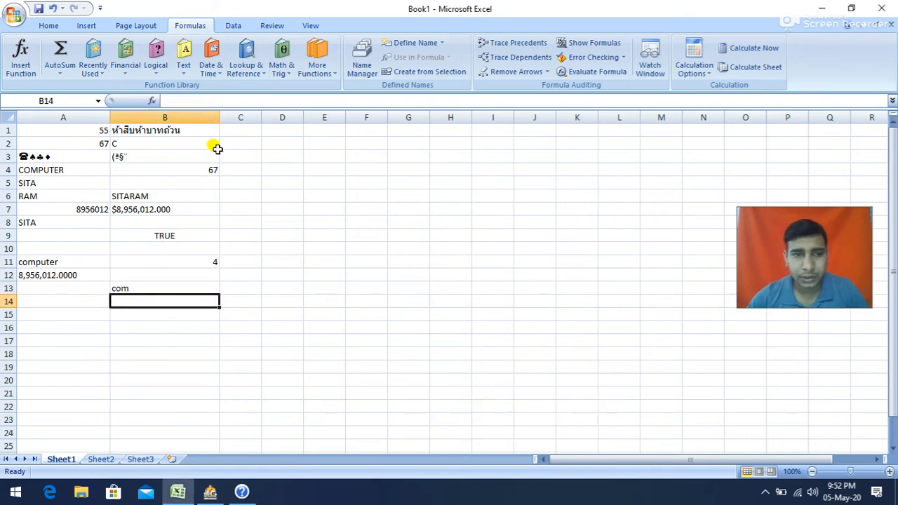
left_click(183, 56)
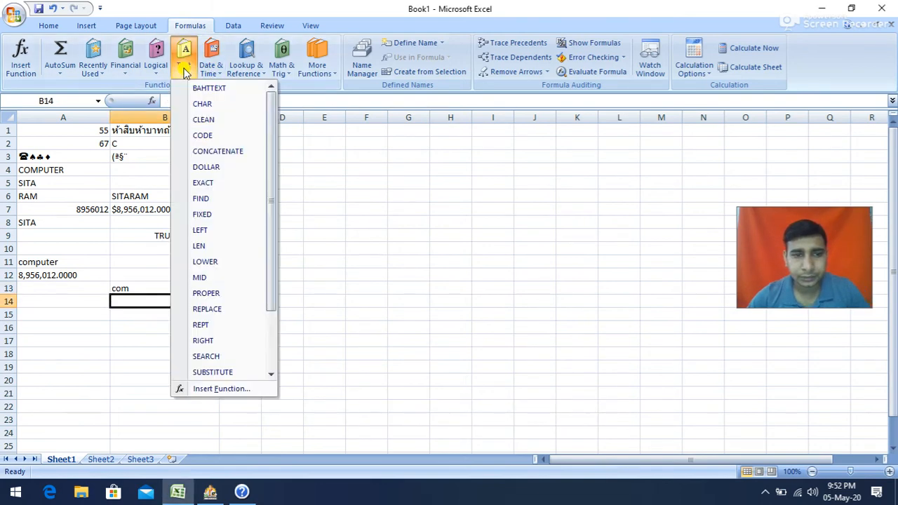
left_click(214, 247)
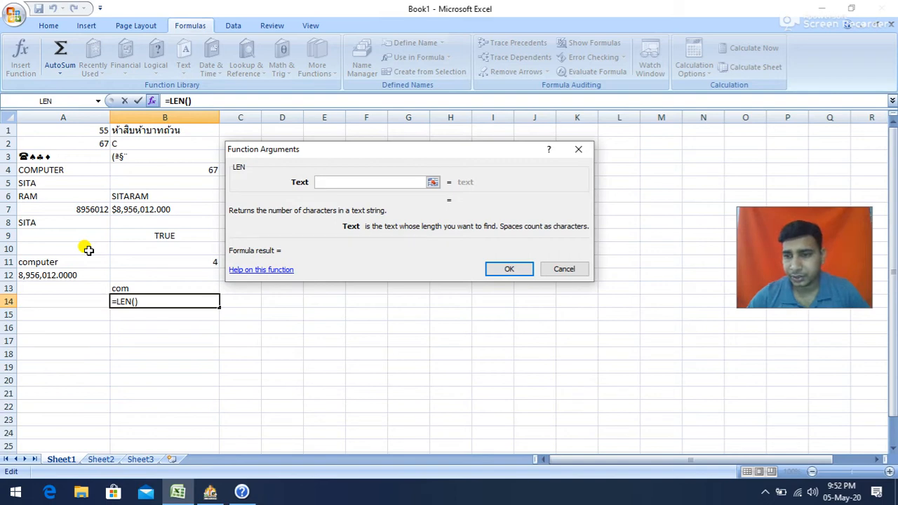
left_click(41, 261)
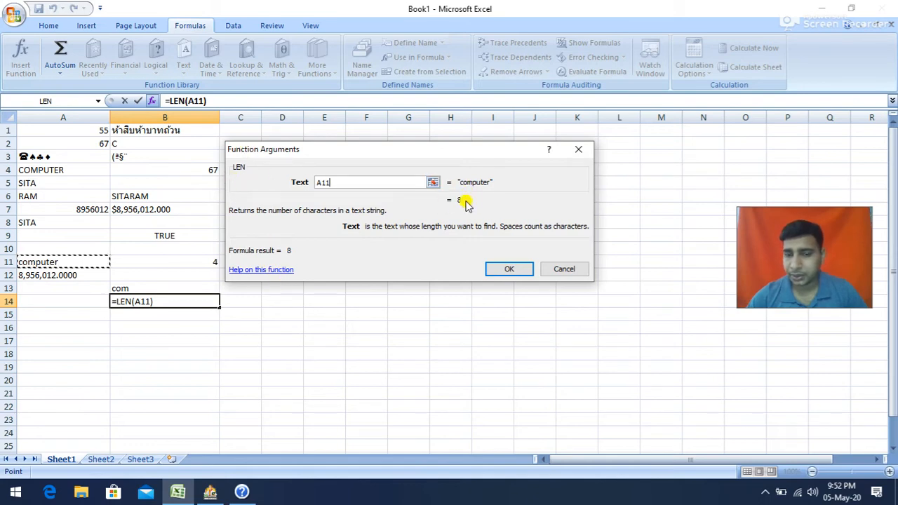
left_click(512, 270)
Insert the LOWER function in cell B16 to convert the text in A4 to lowercase.
left_click(193, 323)
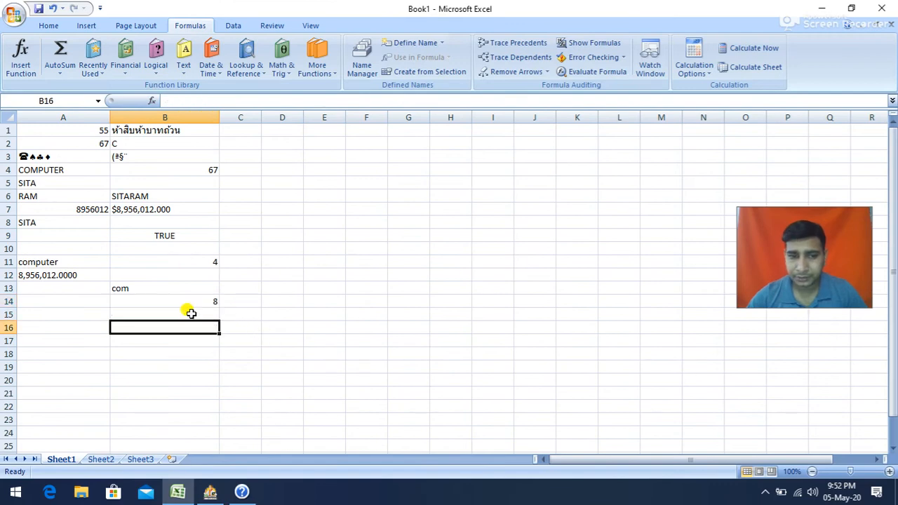
left_click(183, 69)
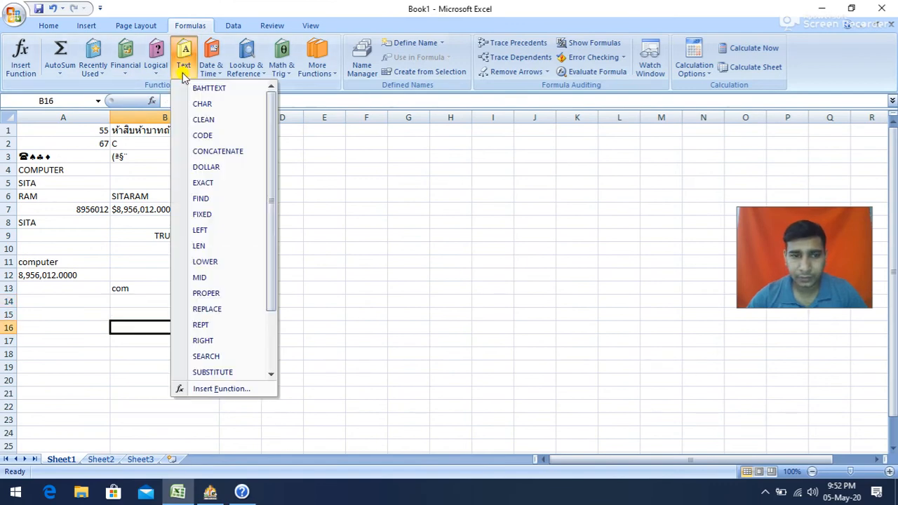
left_click(219, 265)
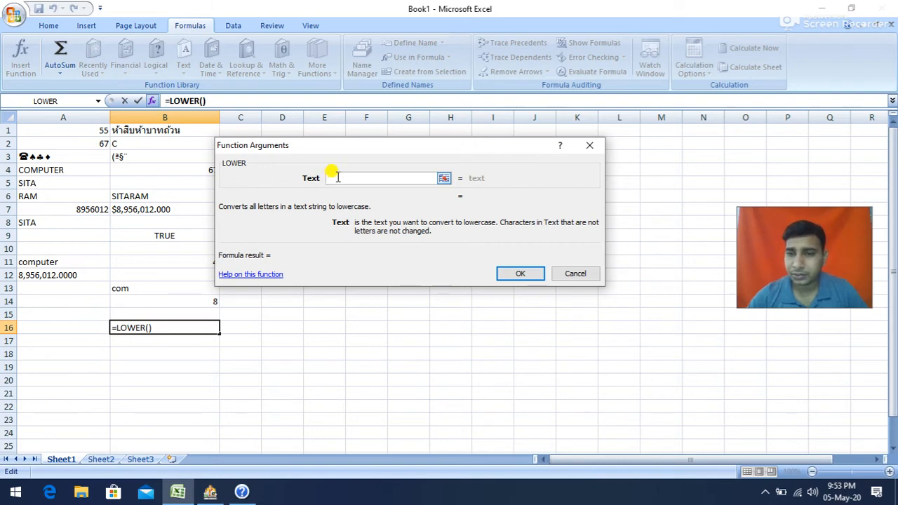
left_click(62, 169)
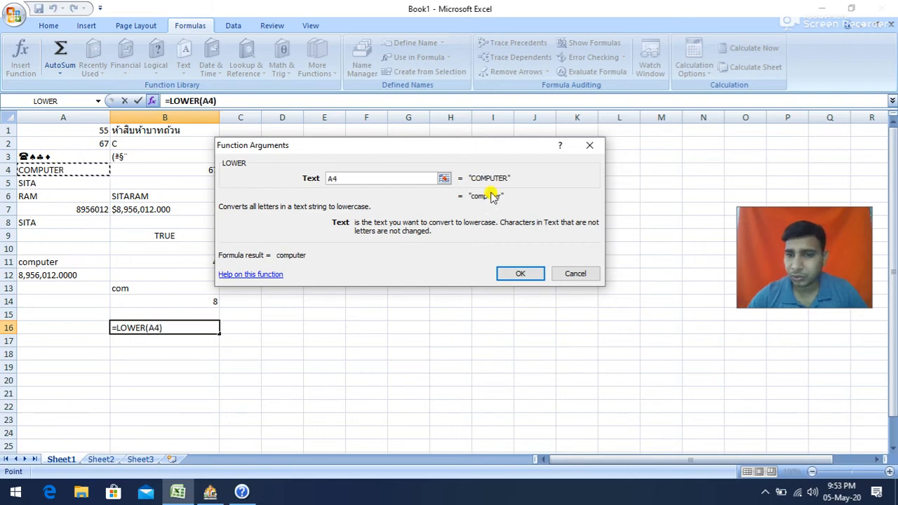
left_click(520, 274)
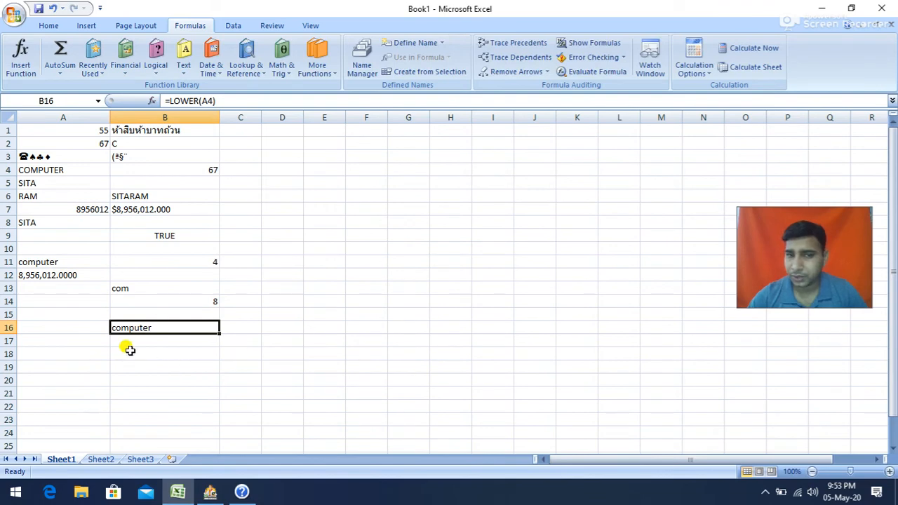
Widen column C and insert the MID function in C1 to extract 3 characters from A11, starting at character 4.
left_click_drag(261, 117, 326, 128)
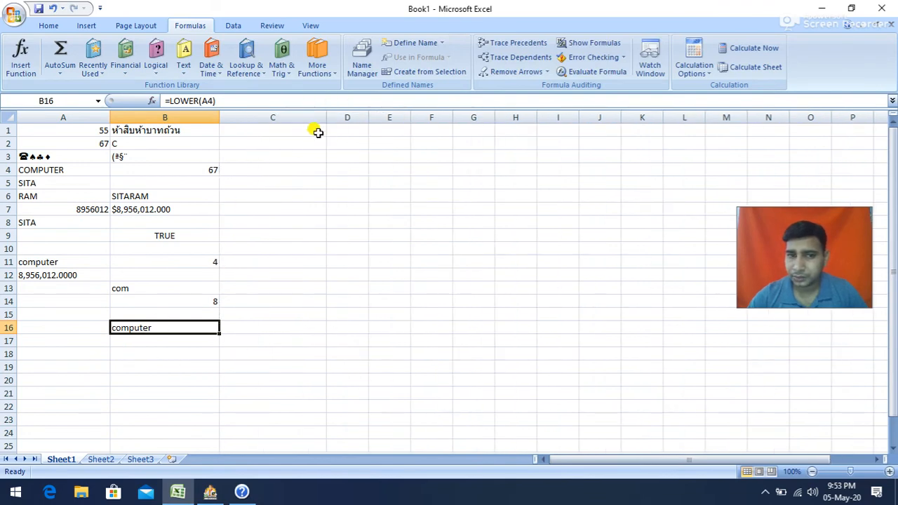
left_click(318, 132)
left_click(184, 64)
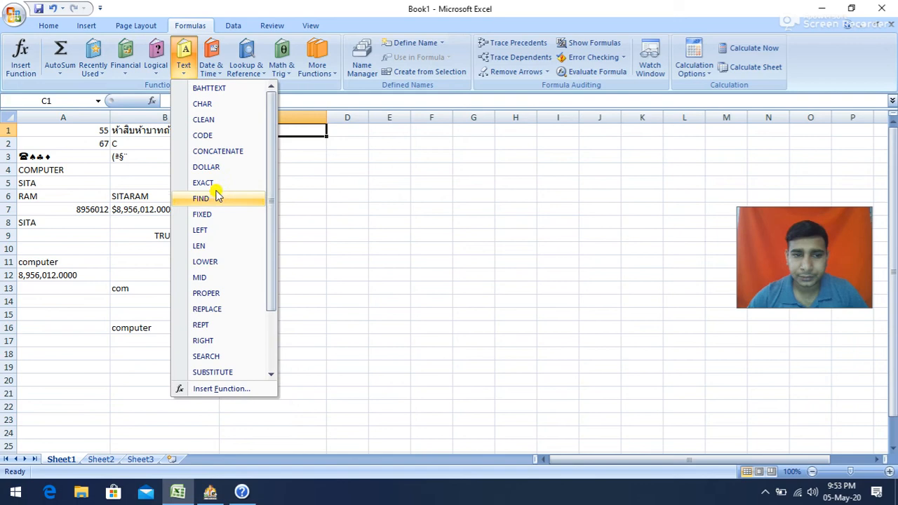
left_click(203, 276)
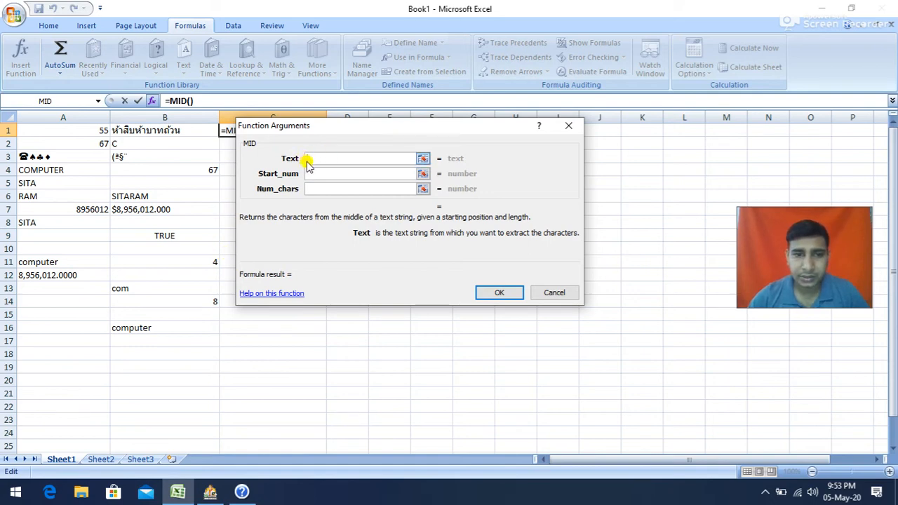
left_click(56, 262)
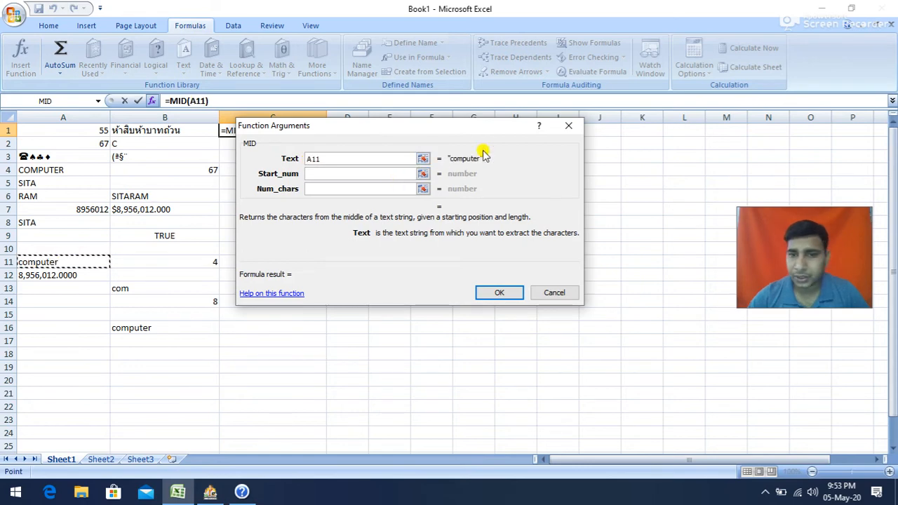
left_click(327, 174)
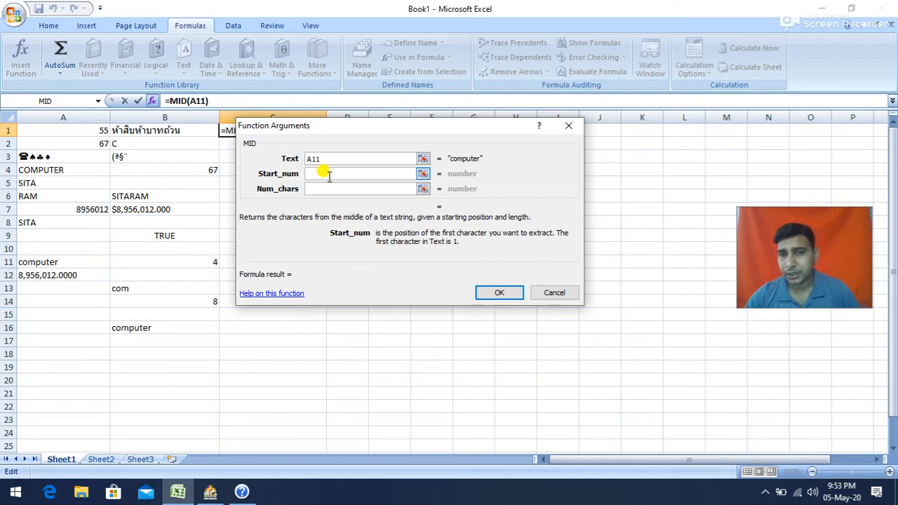
type("4")
left_click(319, 190)
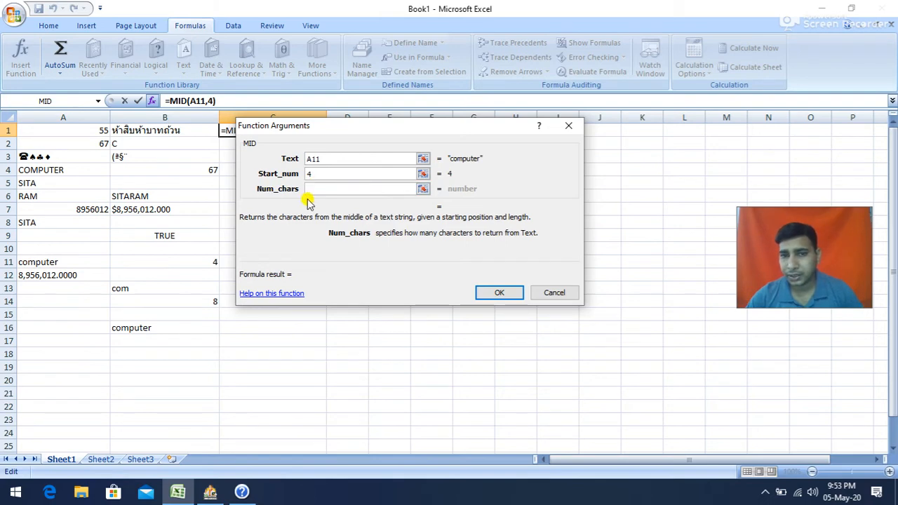
type("3")
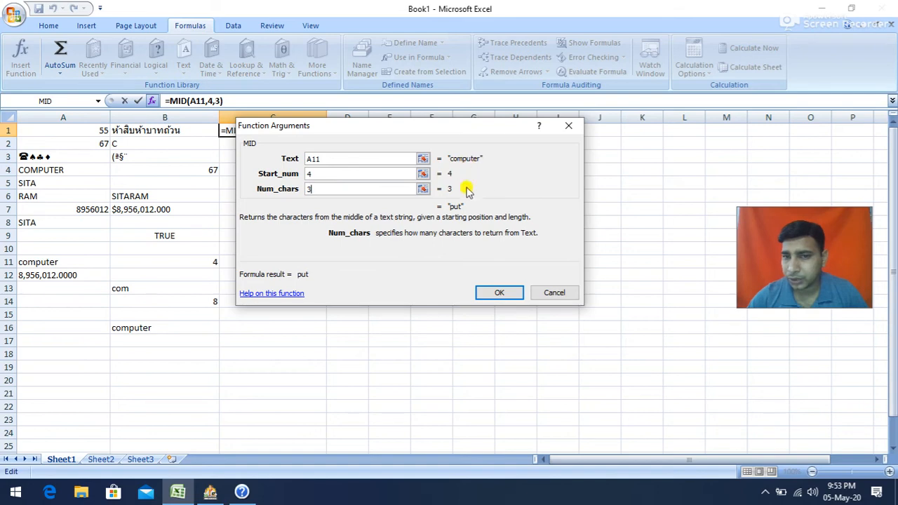
left_click(506, 296)
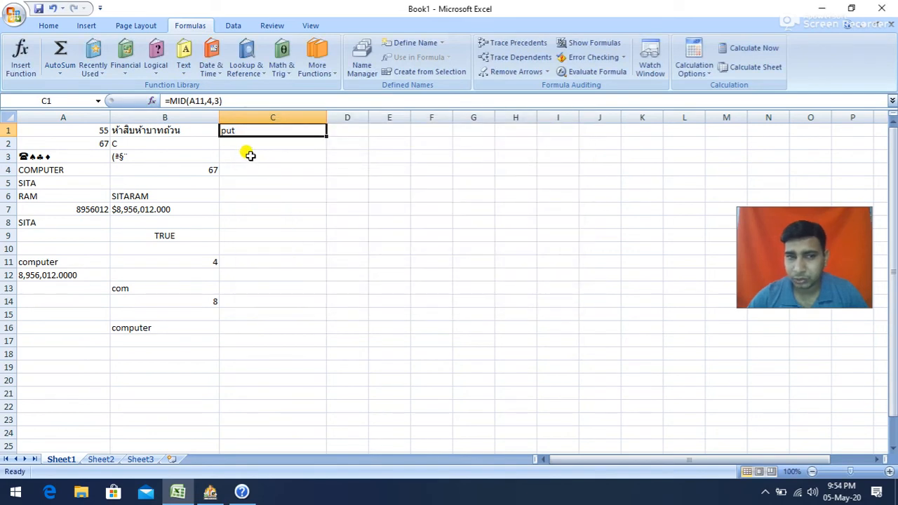
Enter a sample first name in alternating lower and upper case letters in cell C2.
left_click(290, 155)
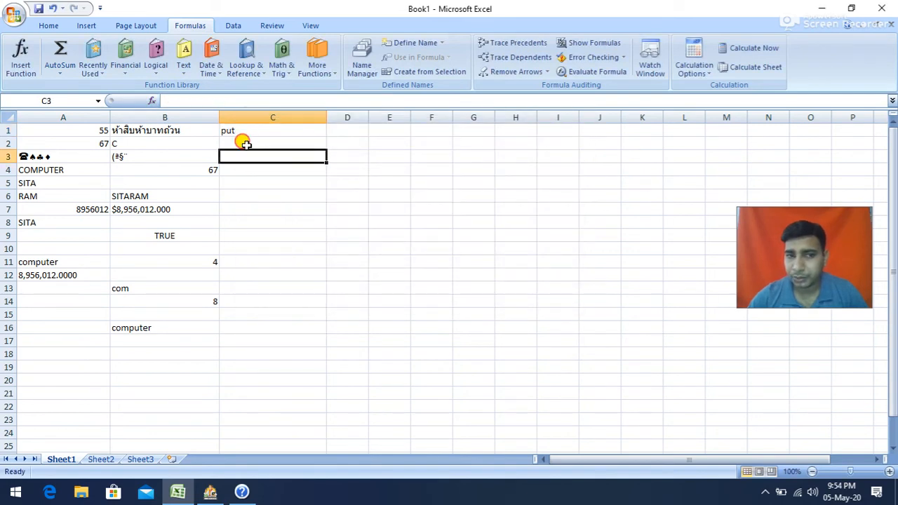
left_click(242, 143)
left_click(185, 70)
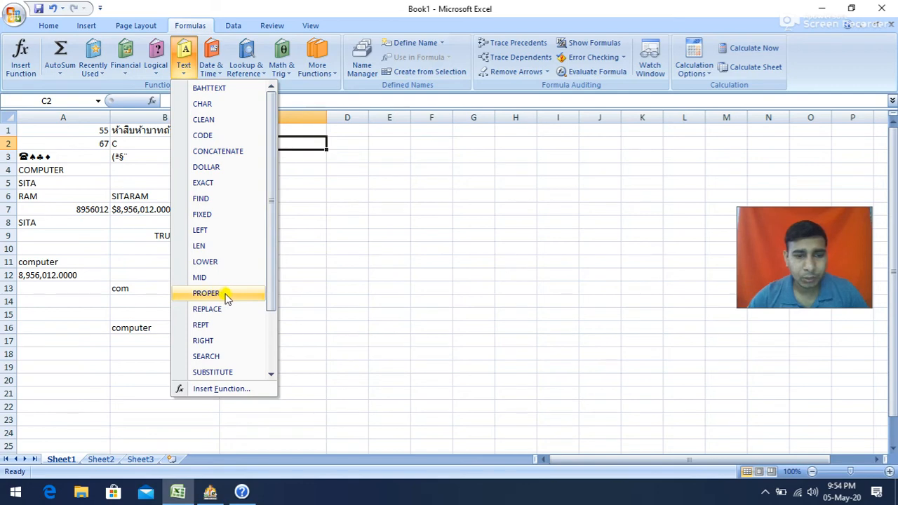
left_click(323, 184)
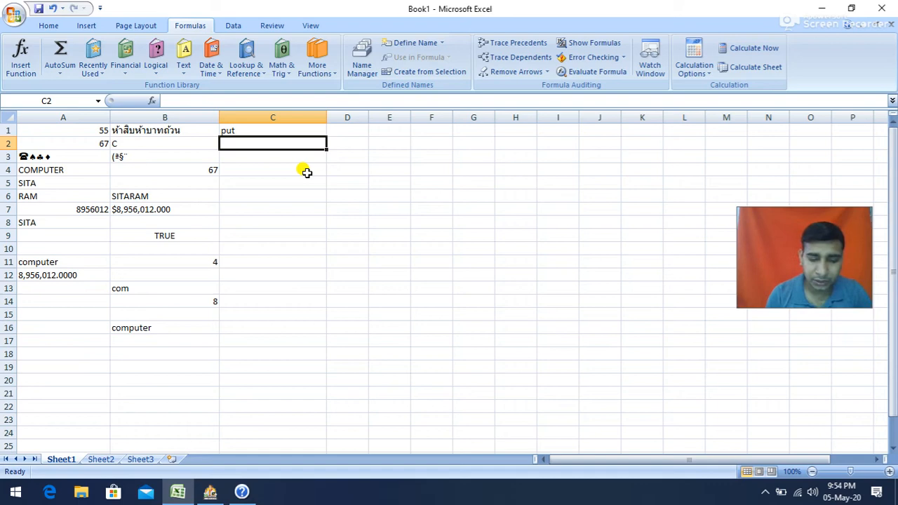
type("aMaN")
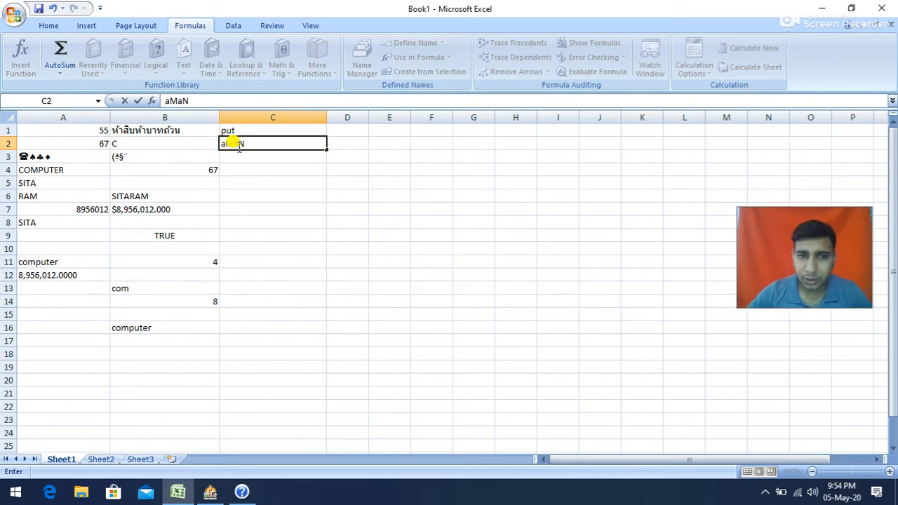
left_click(291, 182)
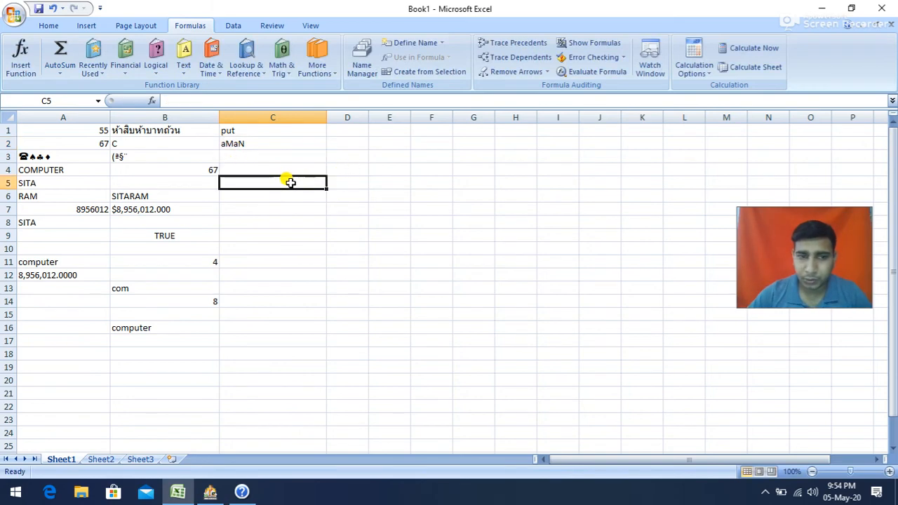
Insert the PROPER function in cell C3 to convert the text in C2 to proper case.
left_click(283, 157)
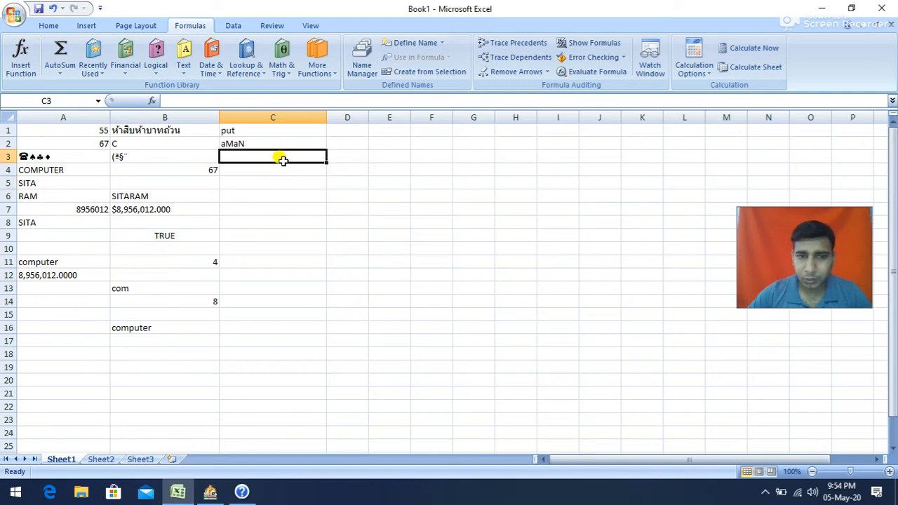
left_click(184, 57)
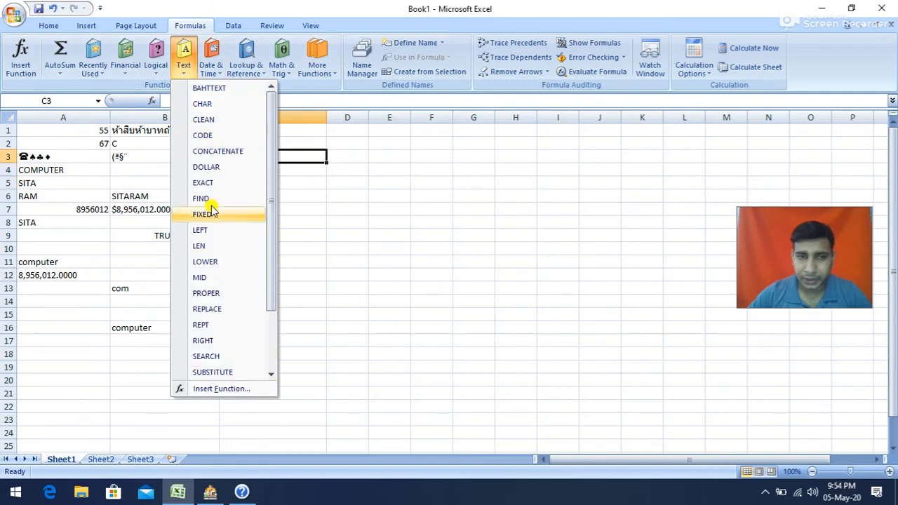
left_click(217, 293)
left_click_drag(312, 152, 412, 156)
left_click(261, 142)
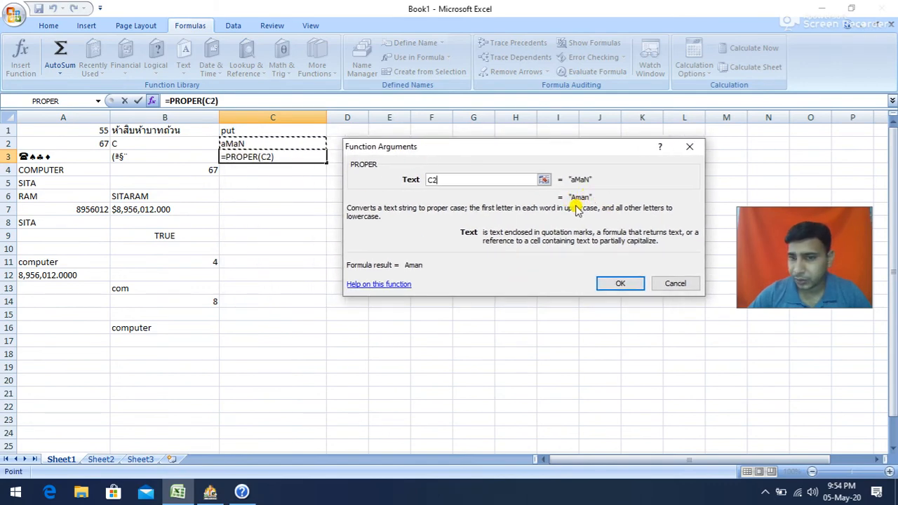
left_click(615, 282)
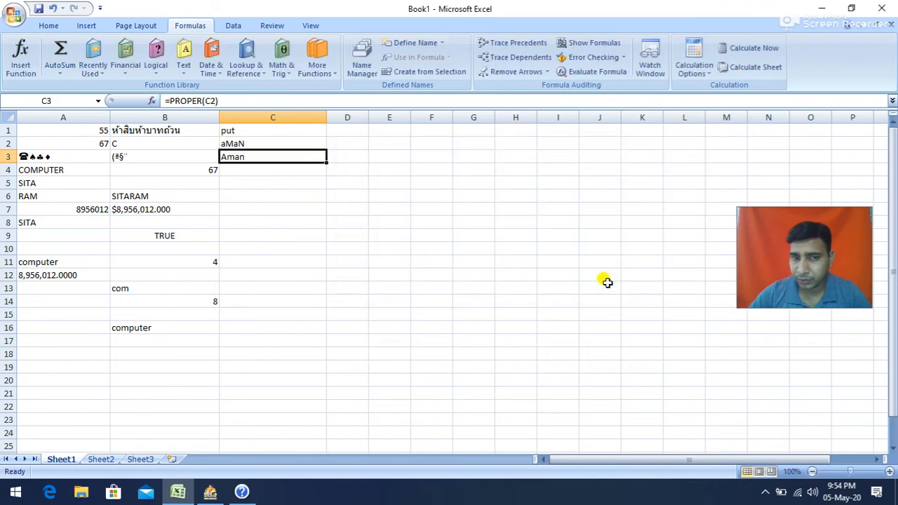
left_click(283, 206)
left_click(282, 176)
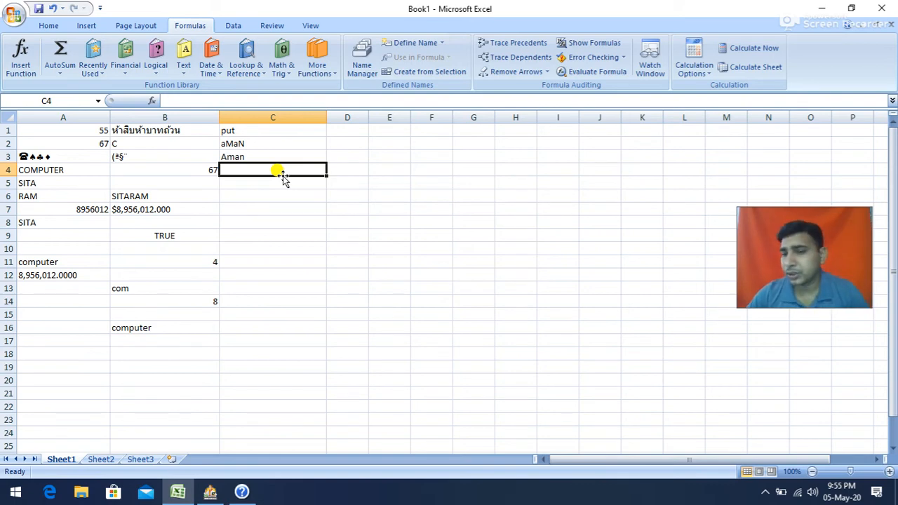
double_click(228, 143)
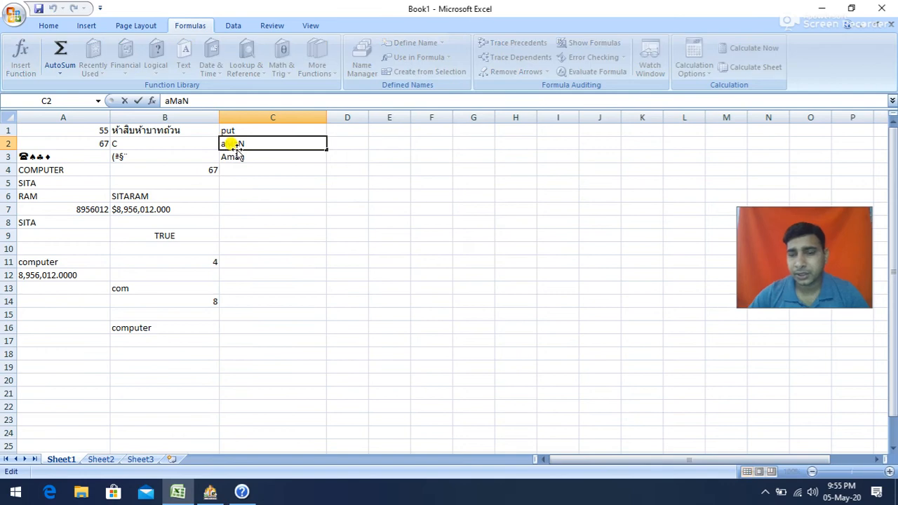
left_click(291, 232)
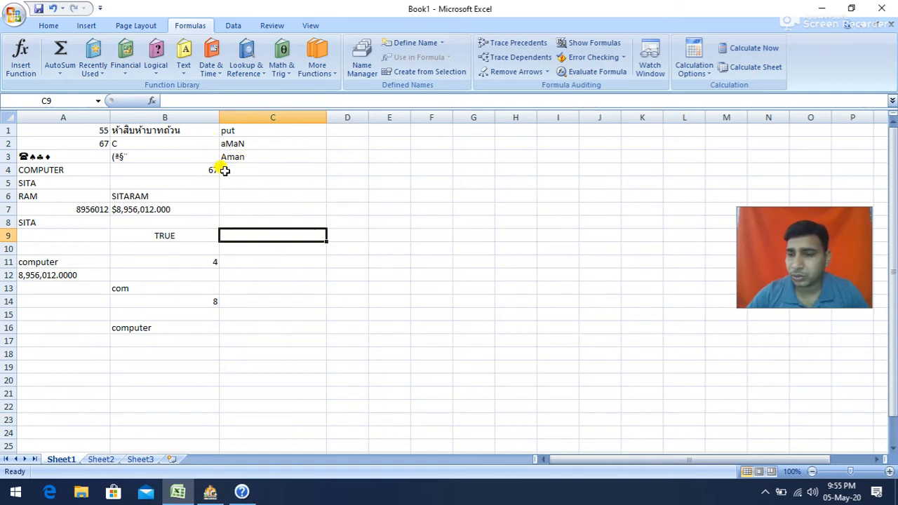
left_click(268, 169)
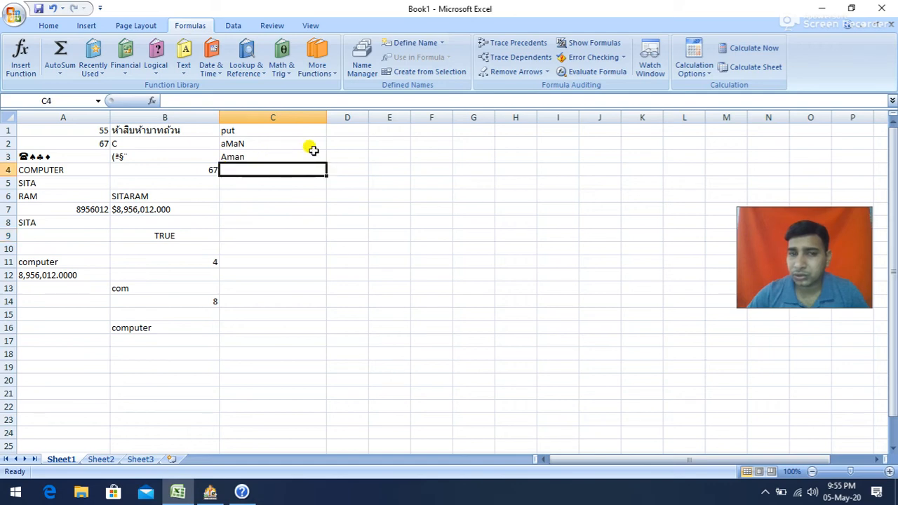
Insert the REPLACE function in cell D2 to replace 2 characters of A11, starting at character 3, with "ab".
left_click(336, 143)
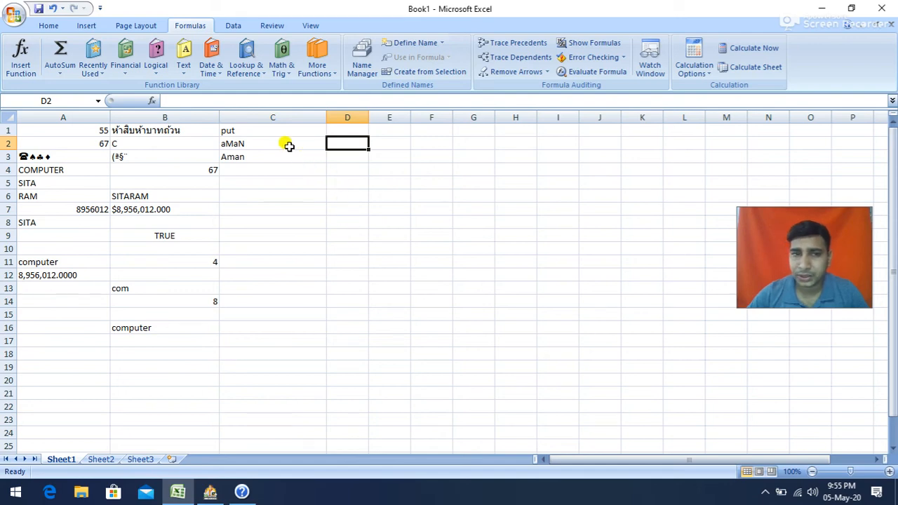
left_click(183, 71)
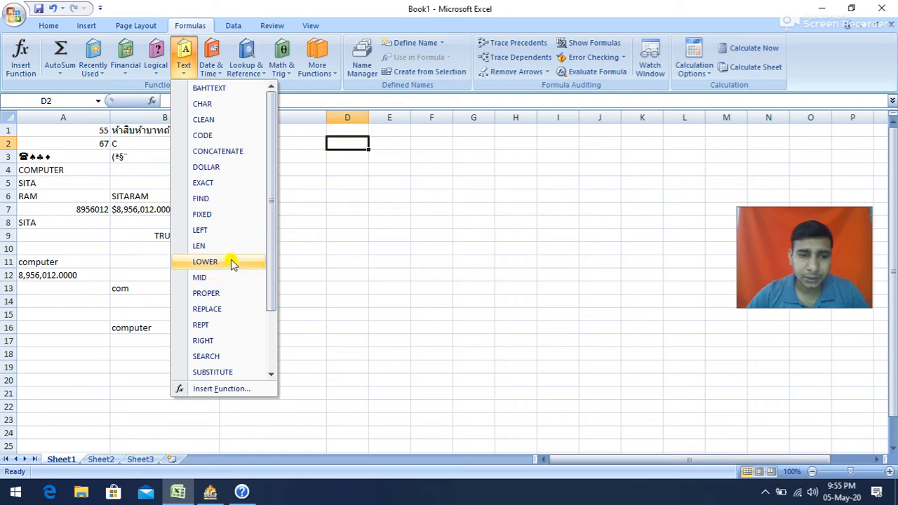
left_click(220, 310)
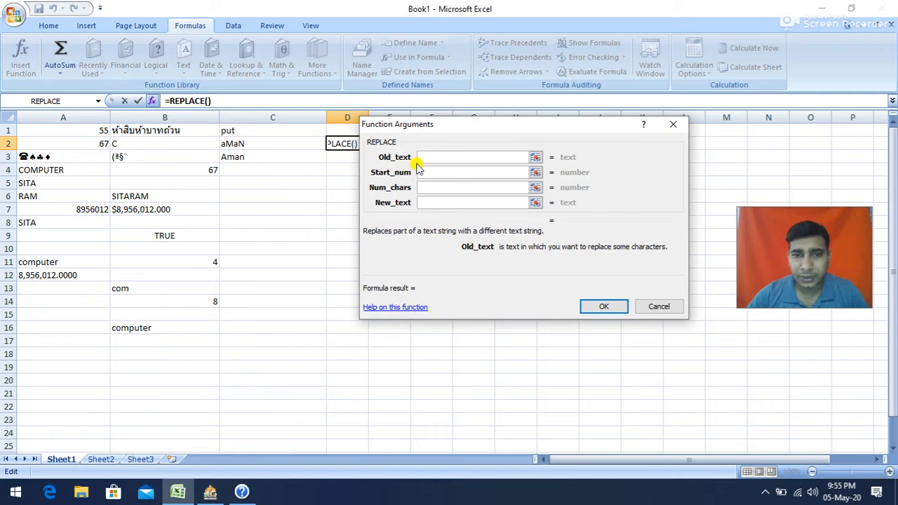
left_click(66, 261)
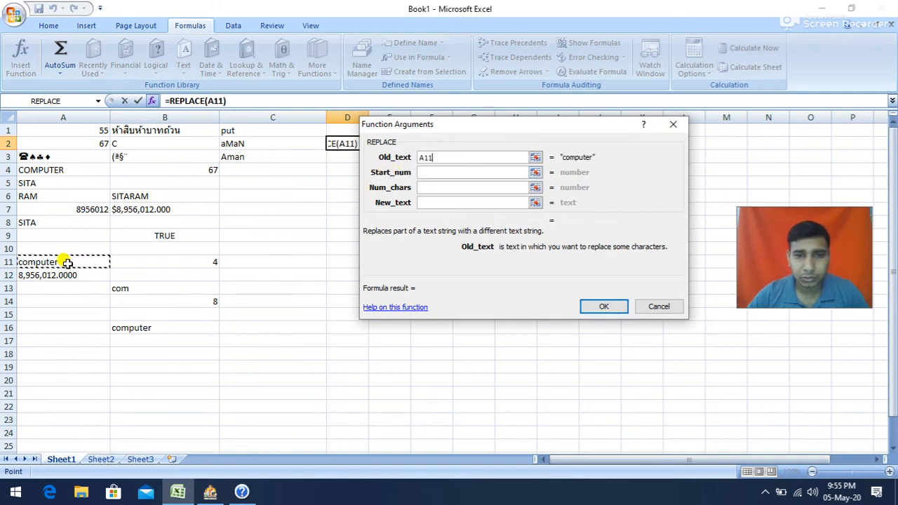
left_click(443, 172)
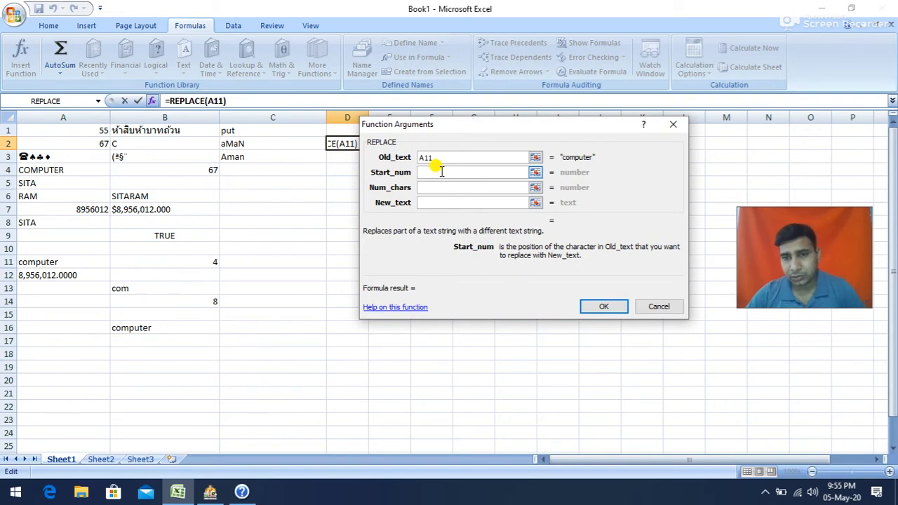
type("3")
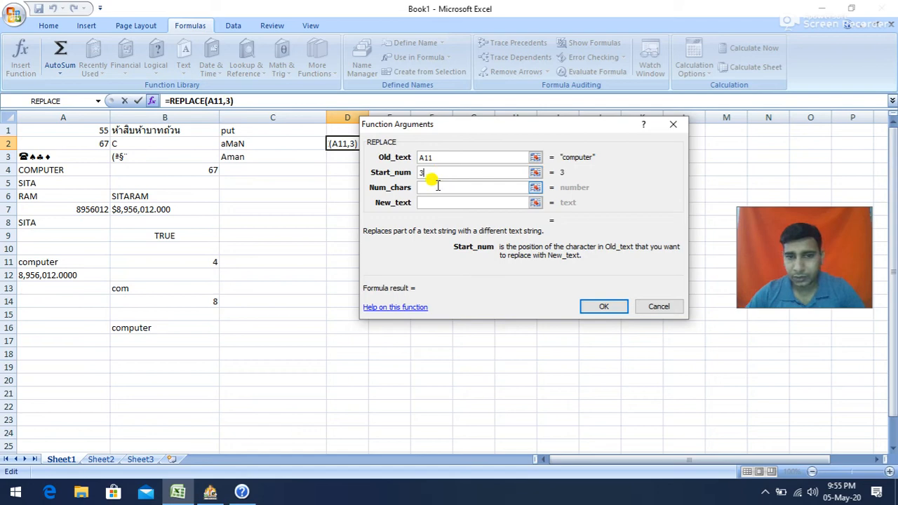
left_click(430, 188)
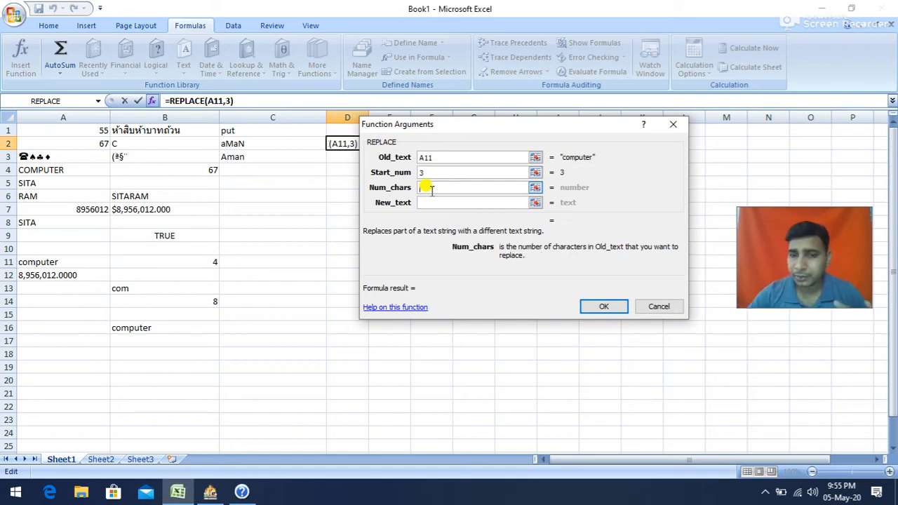
type("2")
left_click(428, 203)
type("ab")
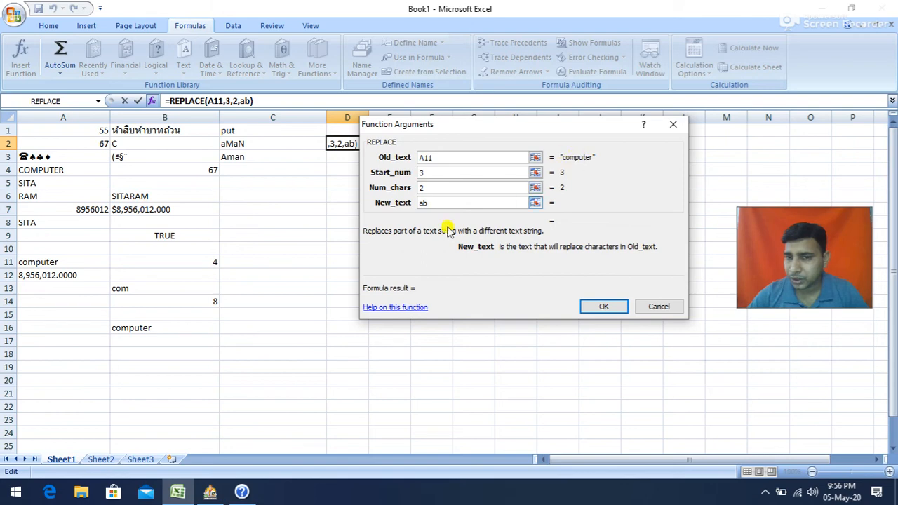
left_click(600, 304)
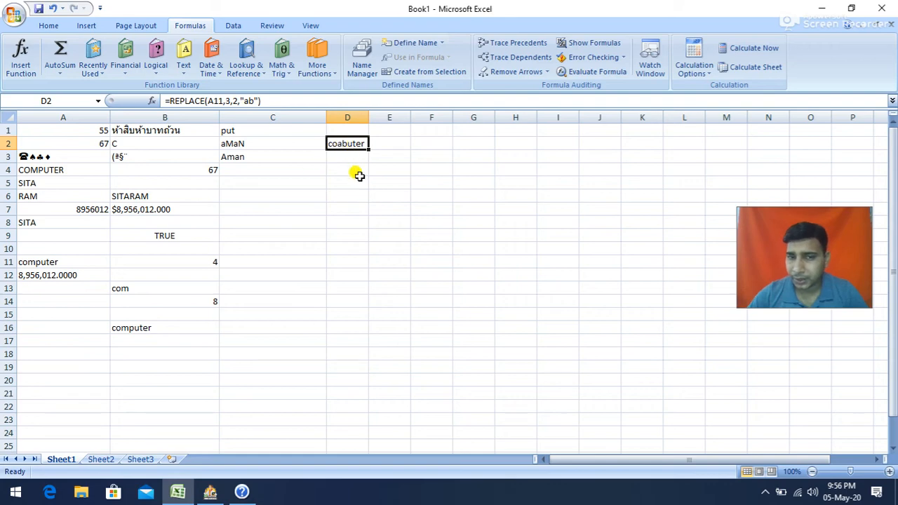
left_click(353, 170)
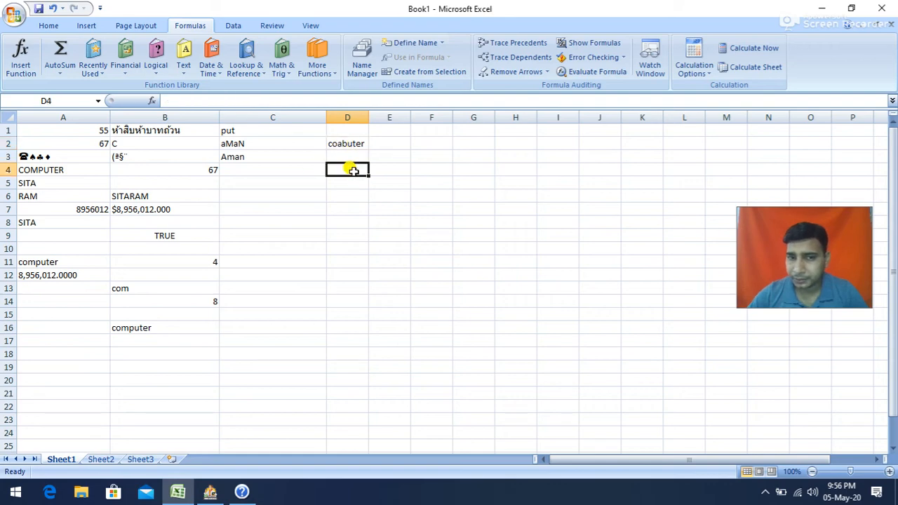
left_click(184, 70)
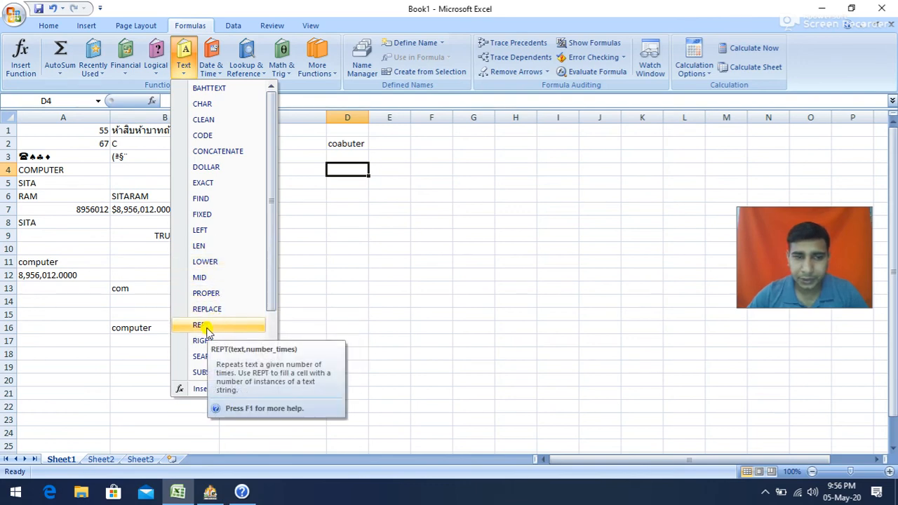
left_click(348, 235)
Enter the letter p in cell C4 as sample text.
left_click(268, 169)
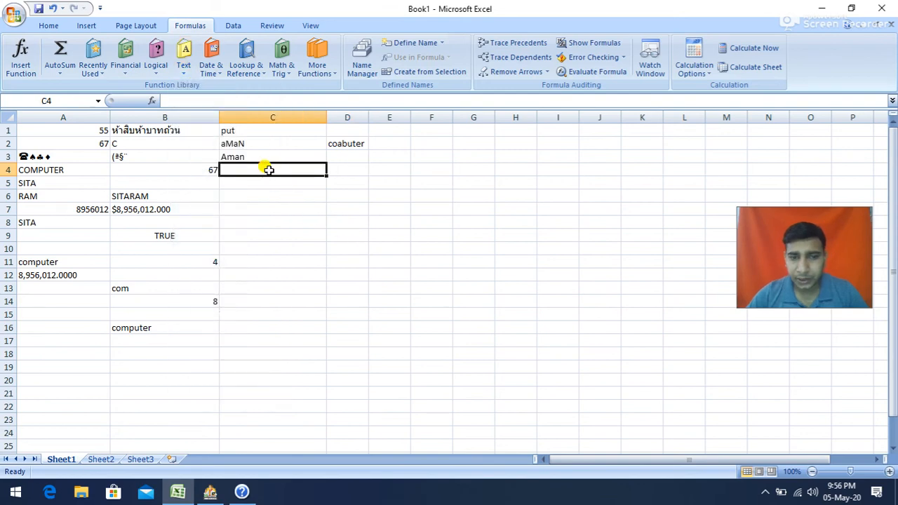
type("p")
key("Delete")
left_click(306, 233)
Insert the REPT function in cell D4 to repeat the text in C4 5 times.
left_click(342, 171)
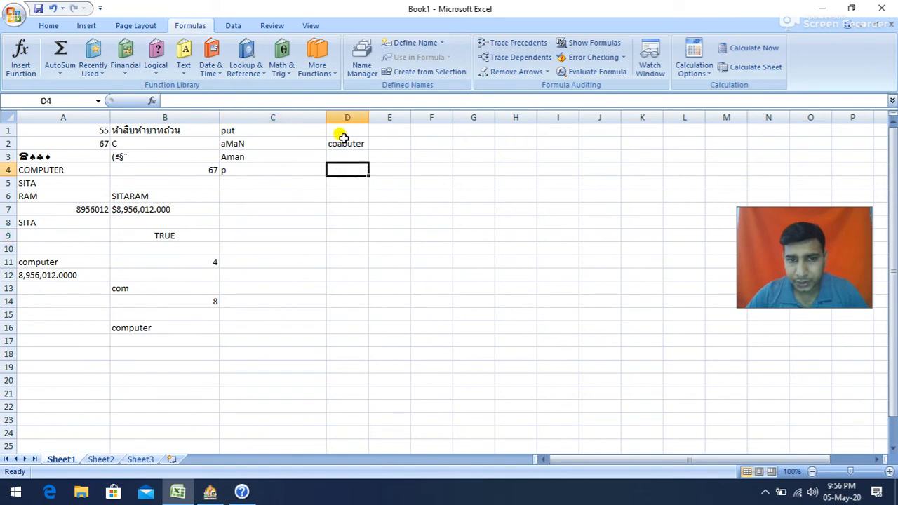
left_click(184, 70)
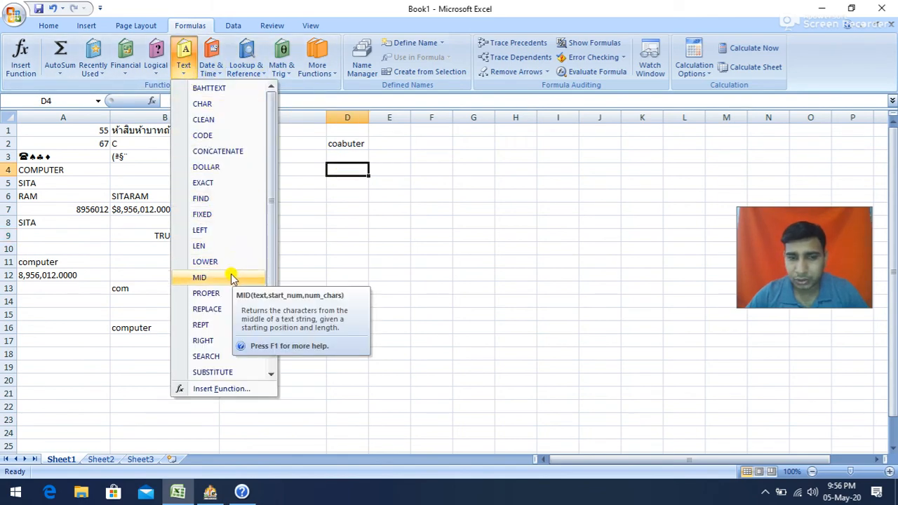
left_click(223, 324)
left_click(240, 171)
left_click(438, 186)
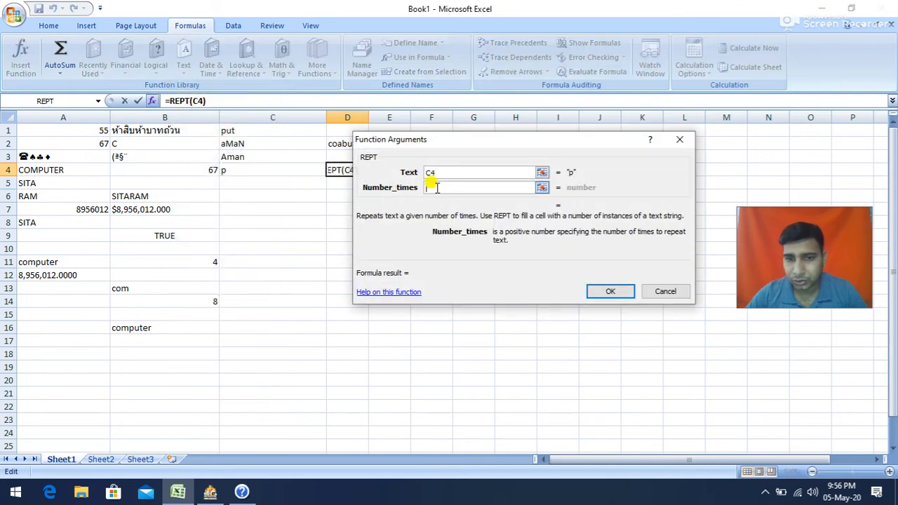
type("5")
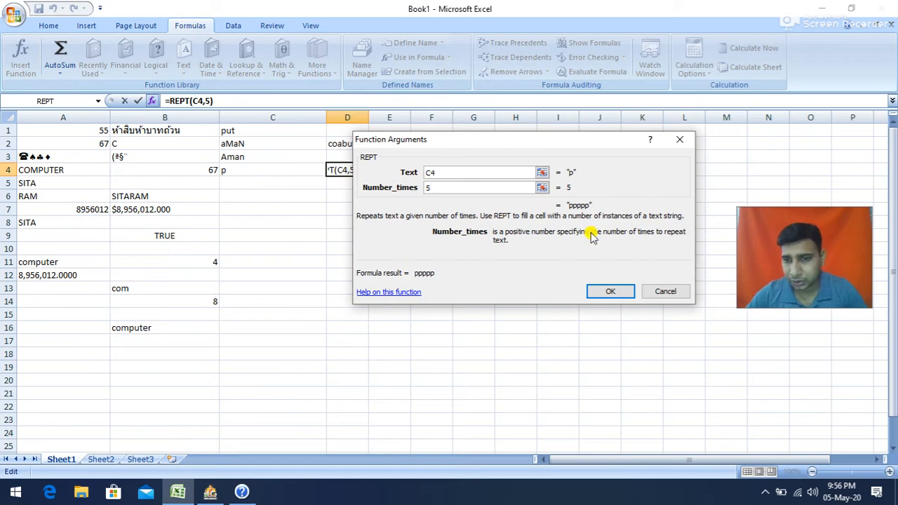
left_click(606, 293)
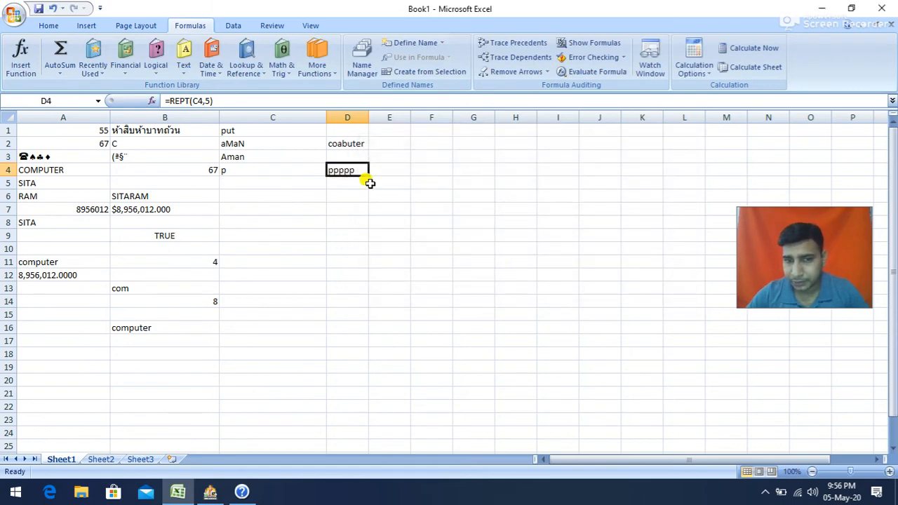
Insert the RIGHT function in cell C5 to extract the last 5 characters of A11.
left_click(284, 183)
left_click(181, 70)
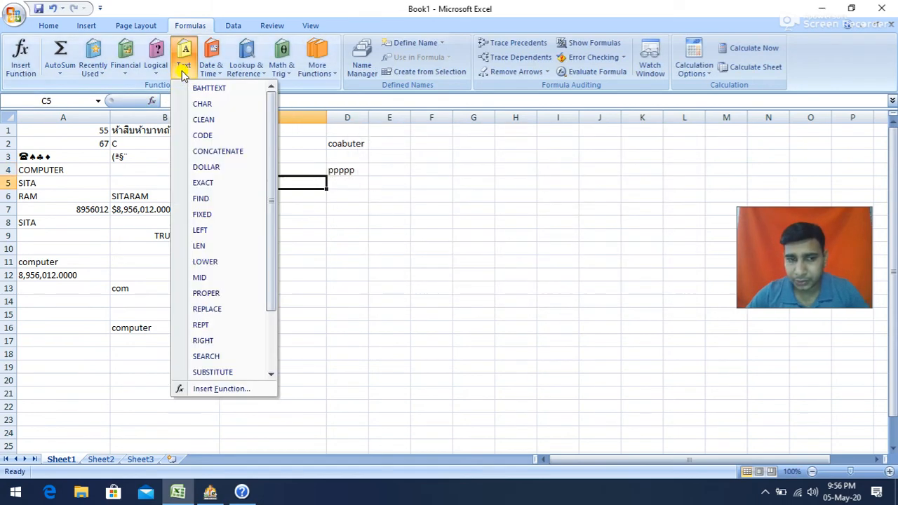
left_click(220, 342)
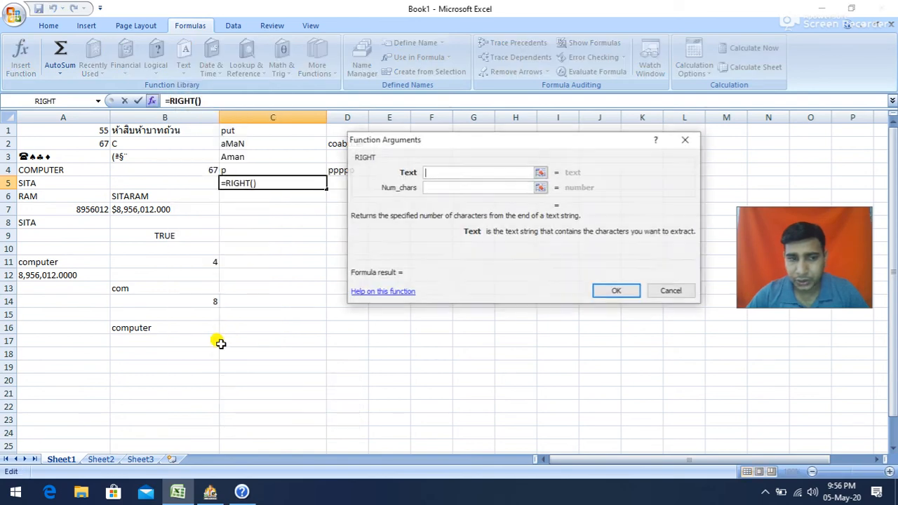
left_click(73, 263)
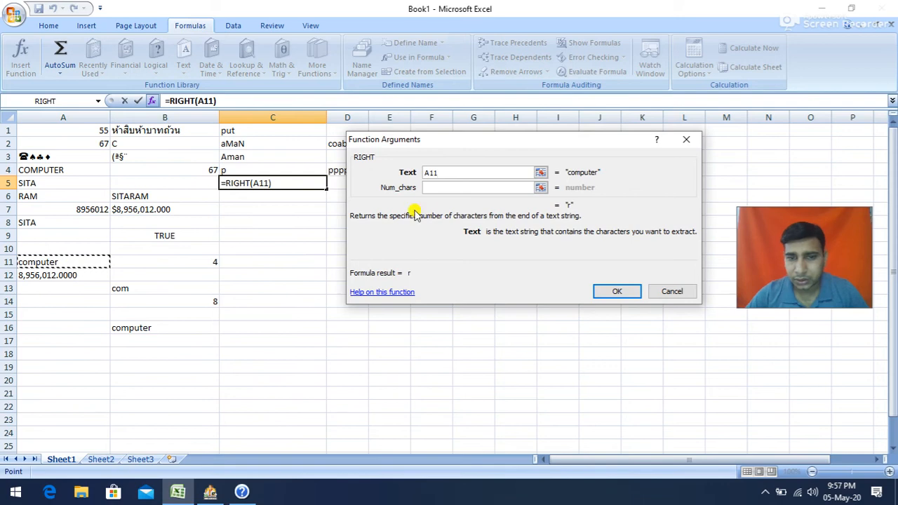
left_click(431, 186)
type("3")
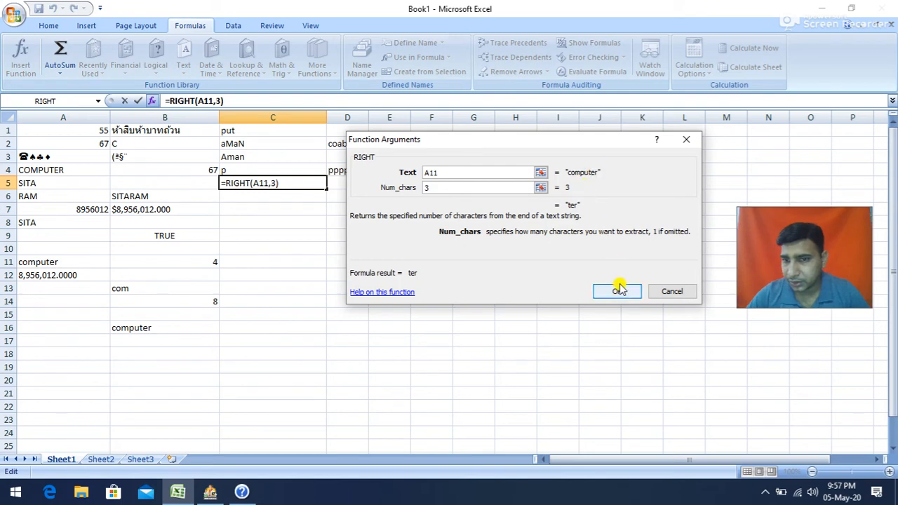
left_click_drag(433, 188, 400, 187)
type("5")
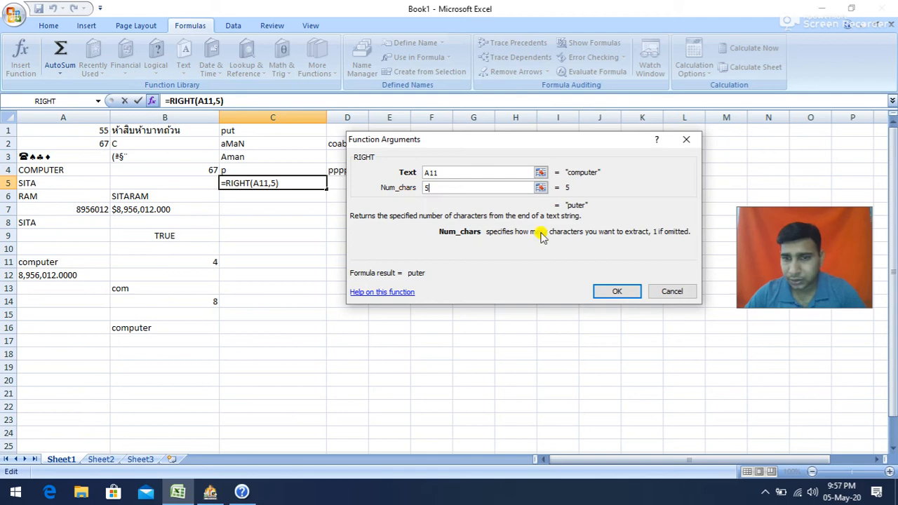
left_click(614, 292)
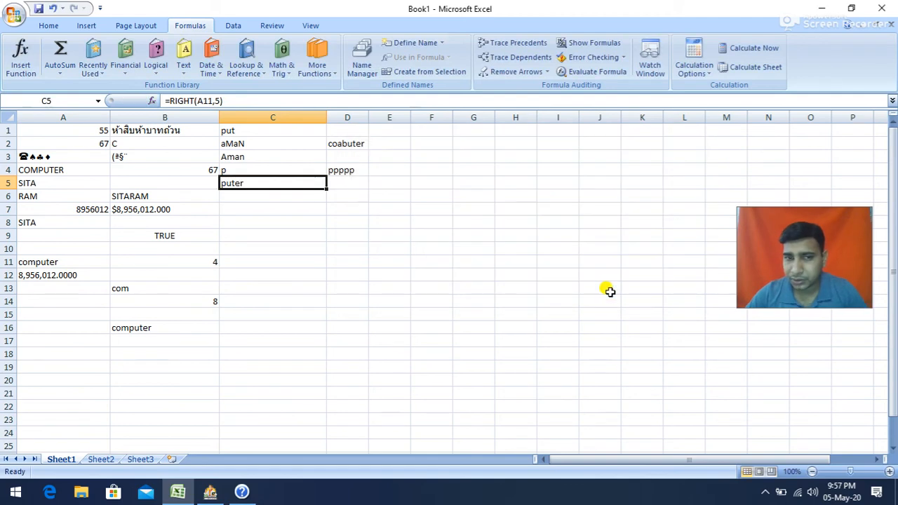
Insert the SEARCH function in cell C8 to find "p" within A11, starting at character 1.
left_click(300, 222)
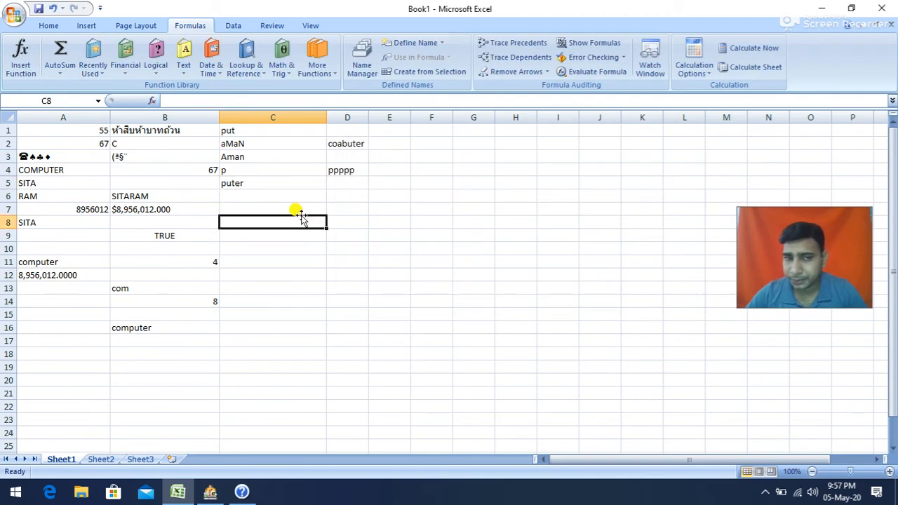
left_click(184, 58)
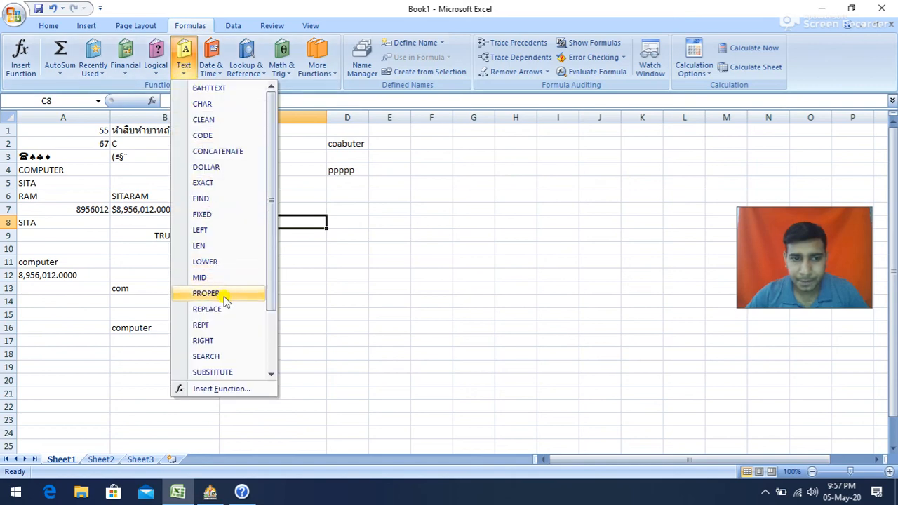
left_click(218, 356)
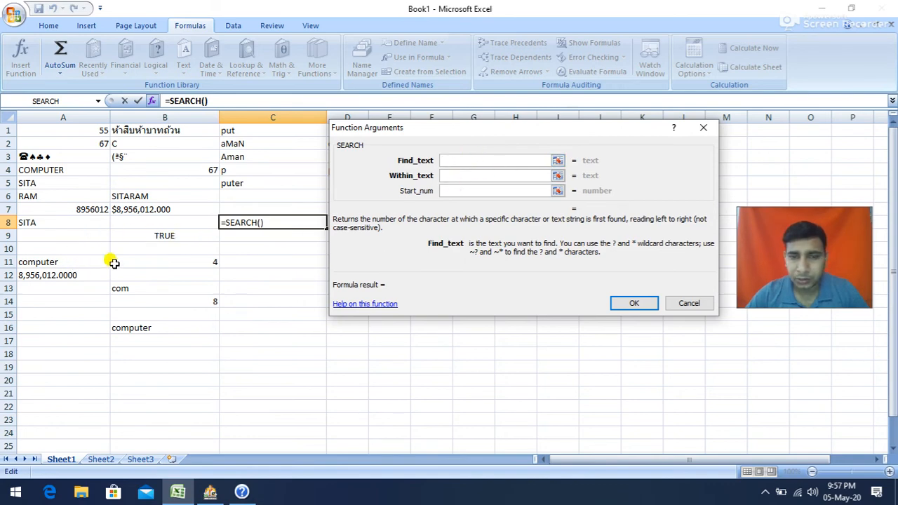
type("p")
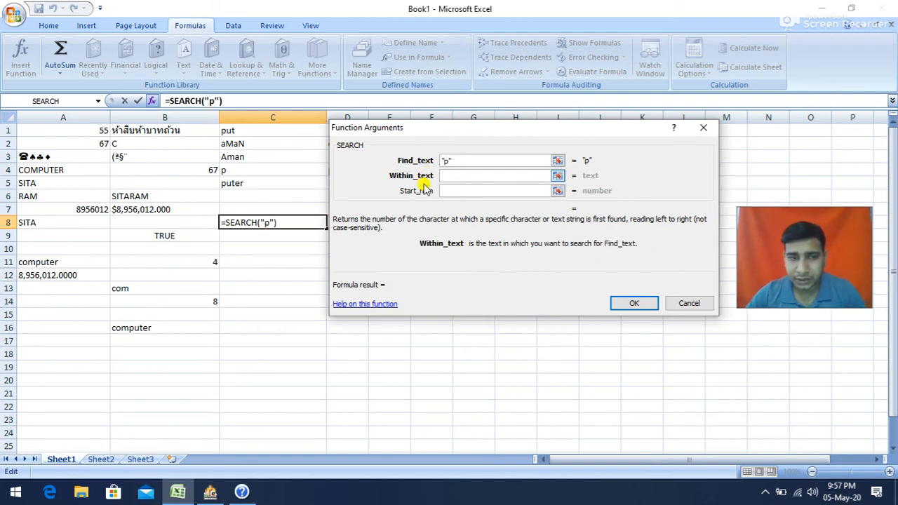
left_click(60, 262)
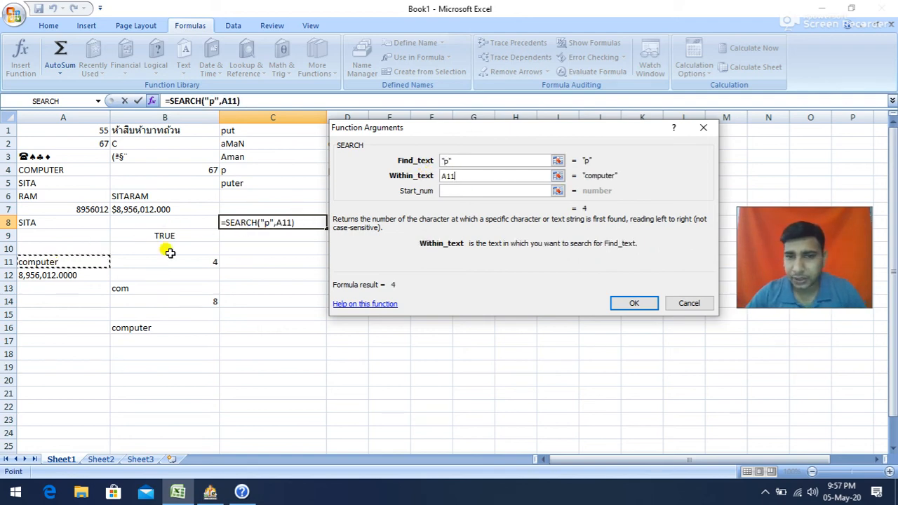
left_click(465, 191)
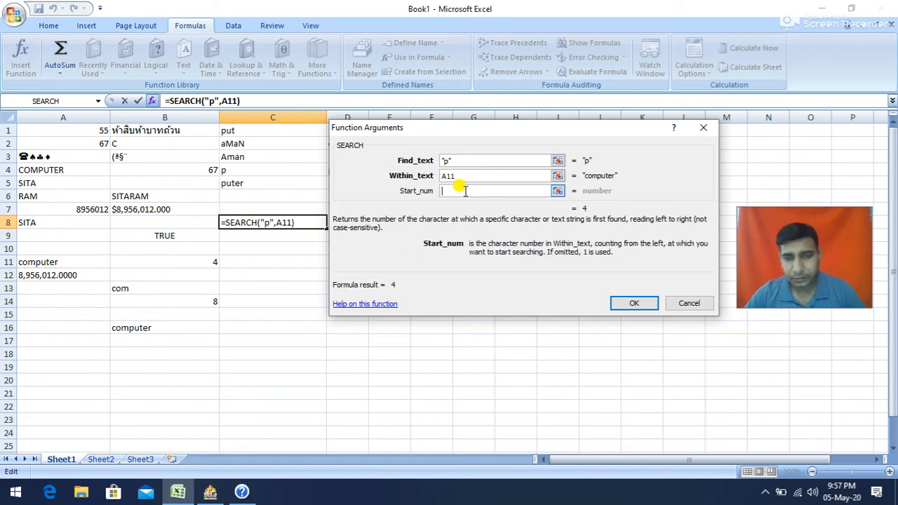
type("1")
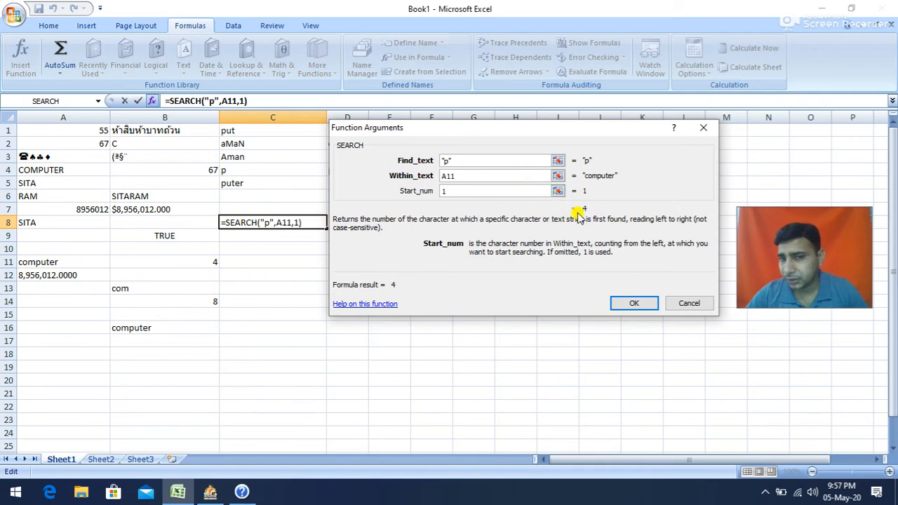
left_click(630, 303)
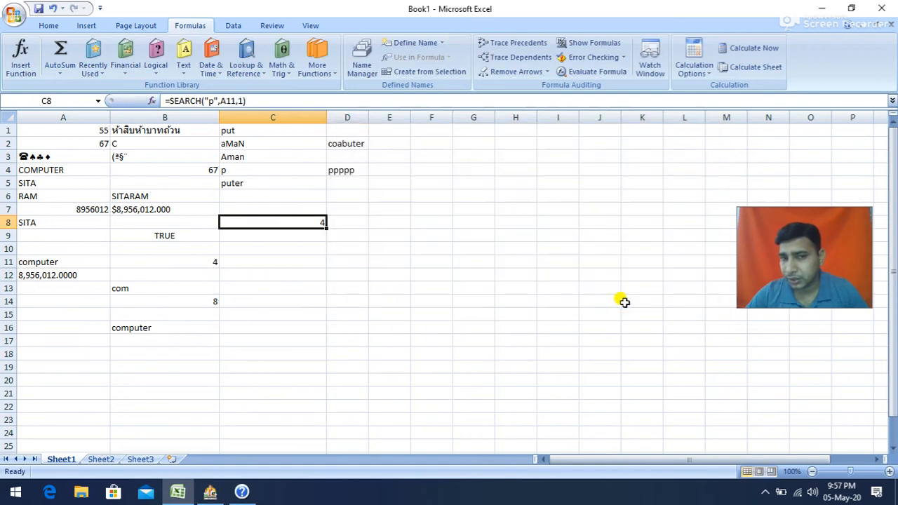
View the arguments of the FIND function from cell C10 and close them without inserting a formula.
left_click(309, 250)
left_click(184, 60)
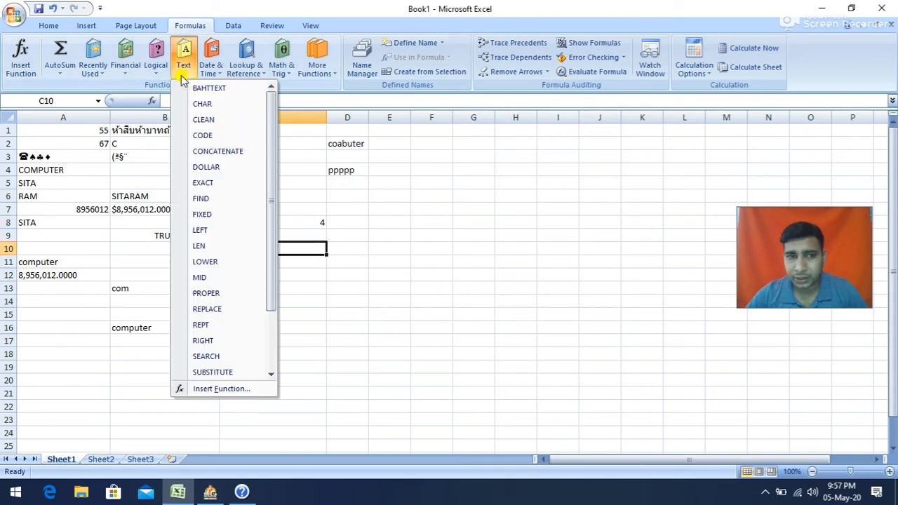
left_click(202, 199)
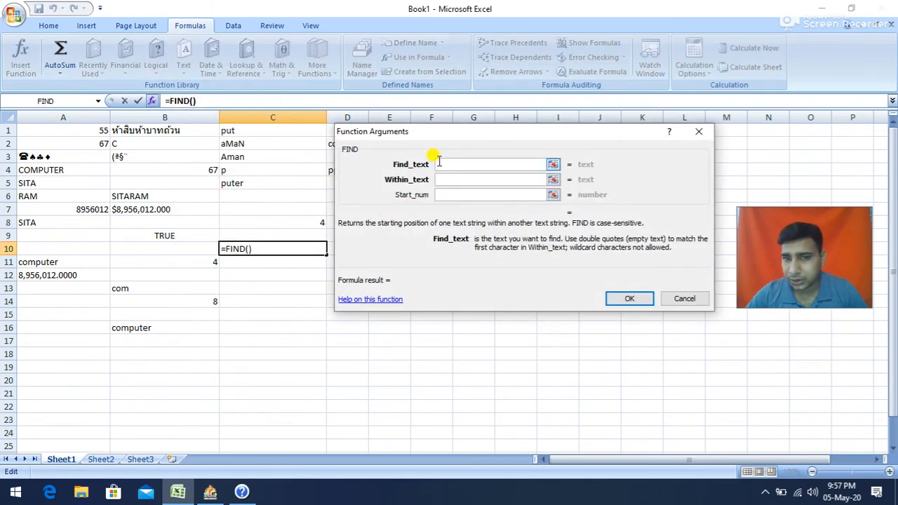
left_click(679, 303)
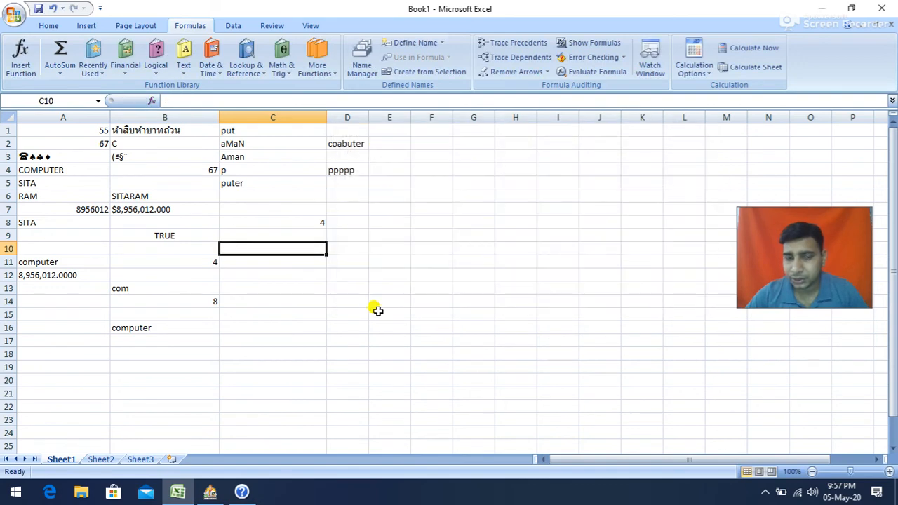
Start a SUBSTITUTE formula in cell C9 with A11 as its text argument.
left_click(293, 236)
left_click(184, 56)
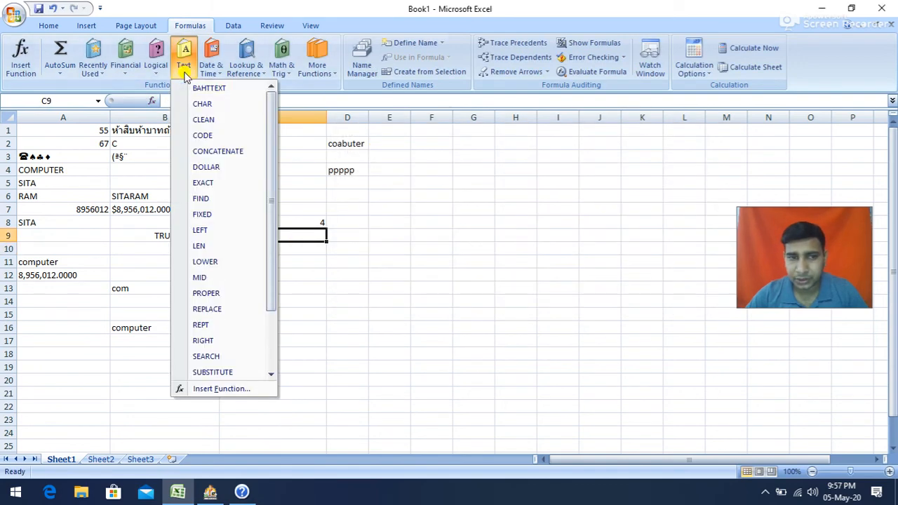
scroll(207, 296, "down", 2)
scroll(207, 296, "down", 1)
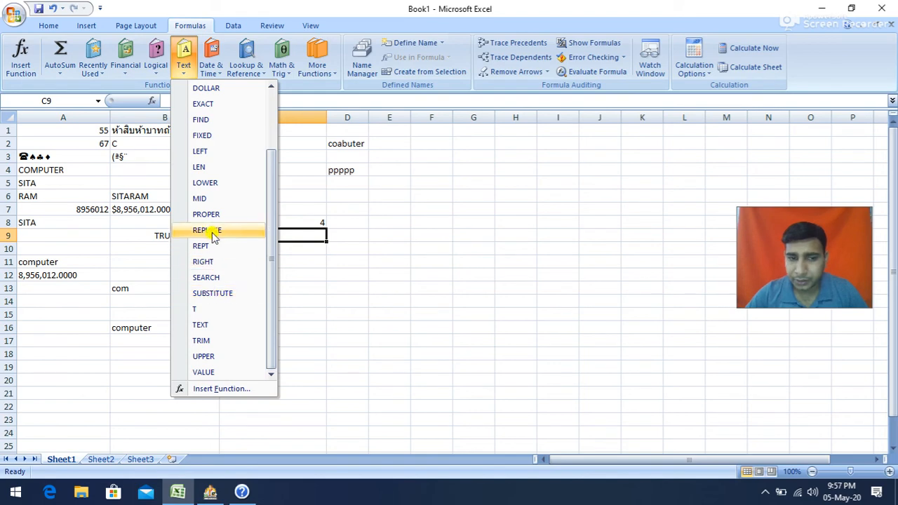
left_click(213, 293)
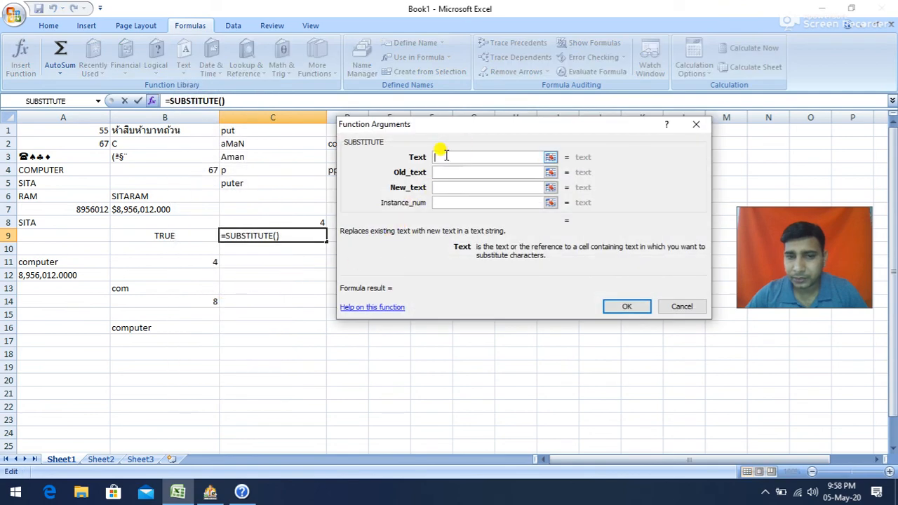
left_click(73, 262)
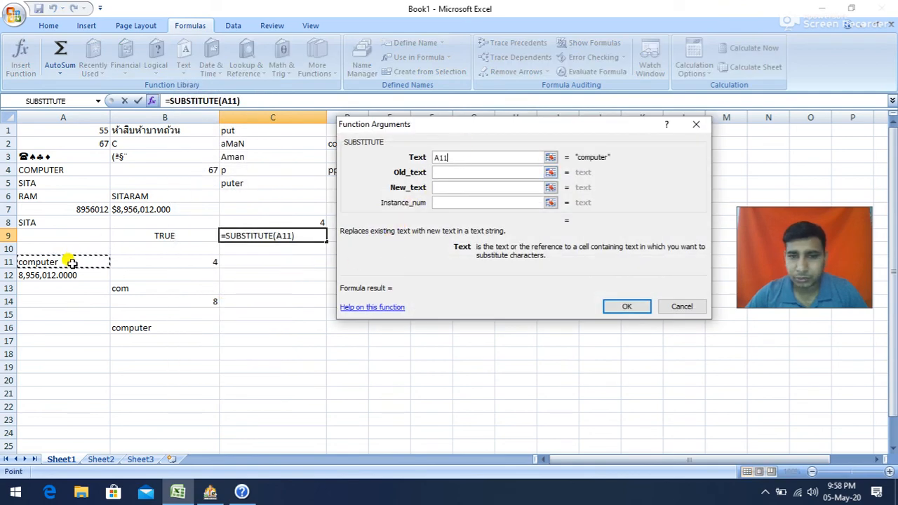
Set the old text of the SUBSTITUTE formula to "mp".
left_click(451, 172)
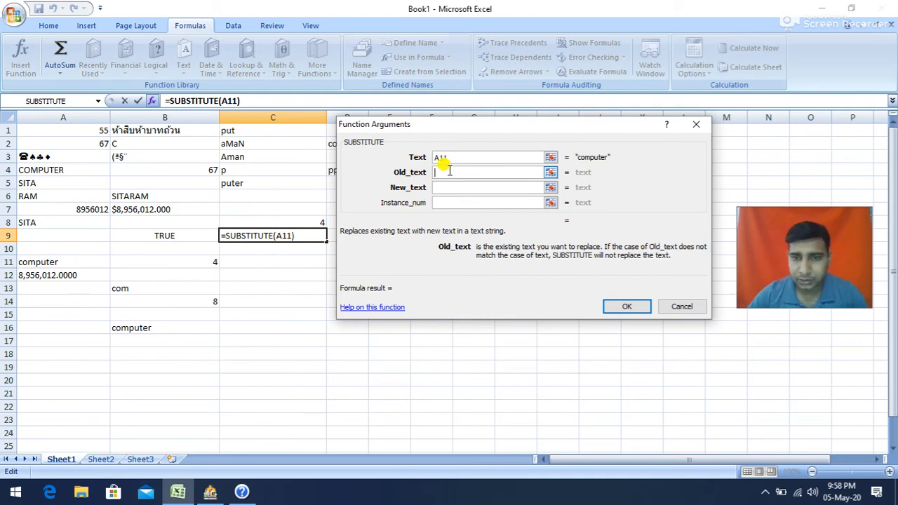
type("3")
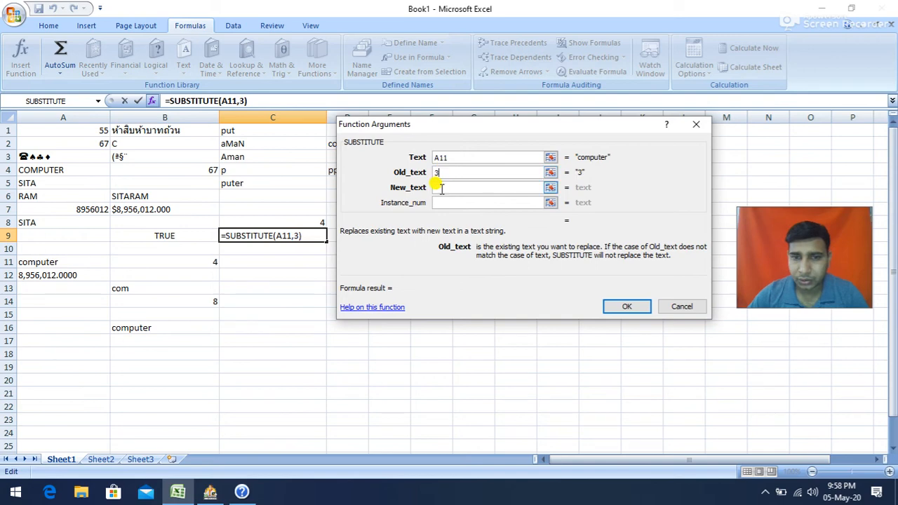
double_click(436, 172)
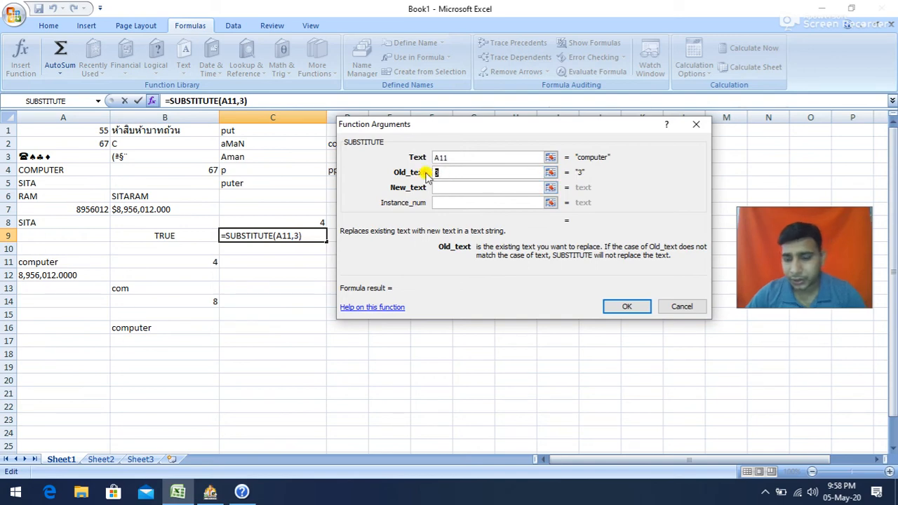
key("BackSpace")
type("m")
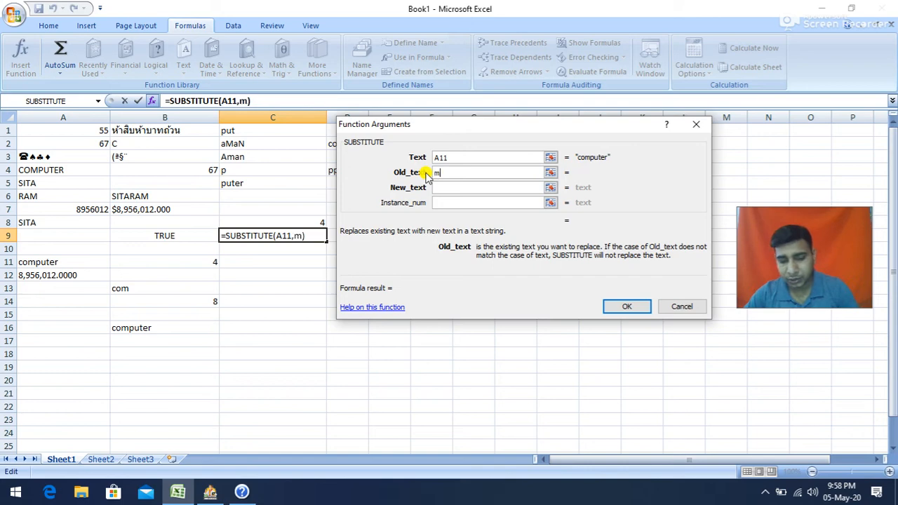
type("p")
Set the new text to "ab" and the instance number to 1, and insert the SUBSTITUTE formula in C9.
left_click(449, 187)
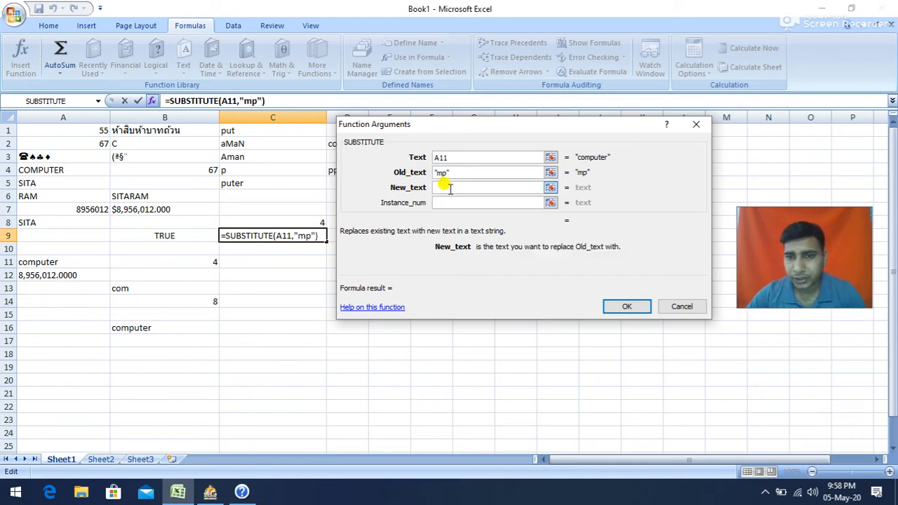
type("a")
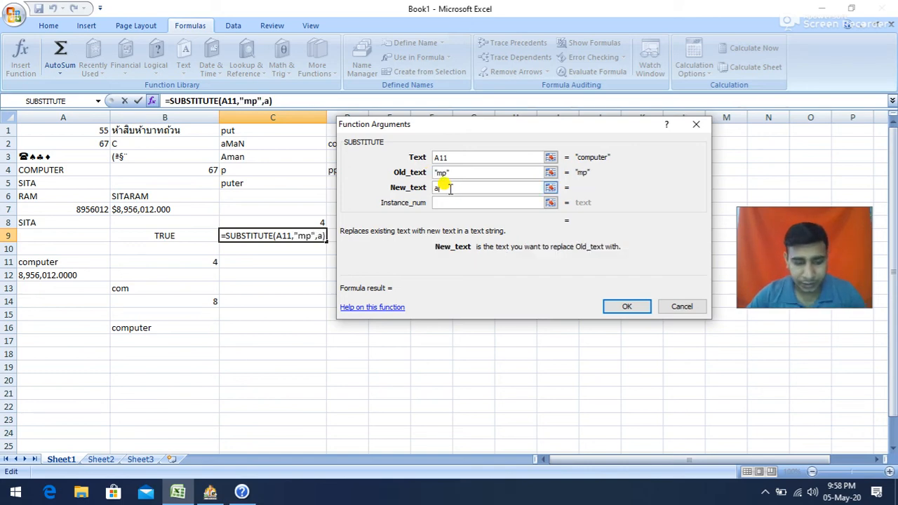
type("b")
left_click(444, 202)
type("1")
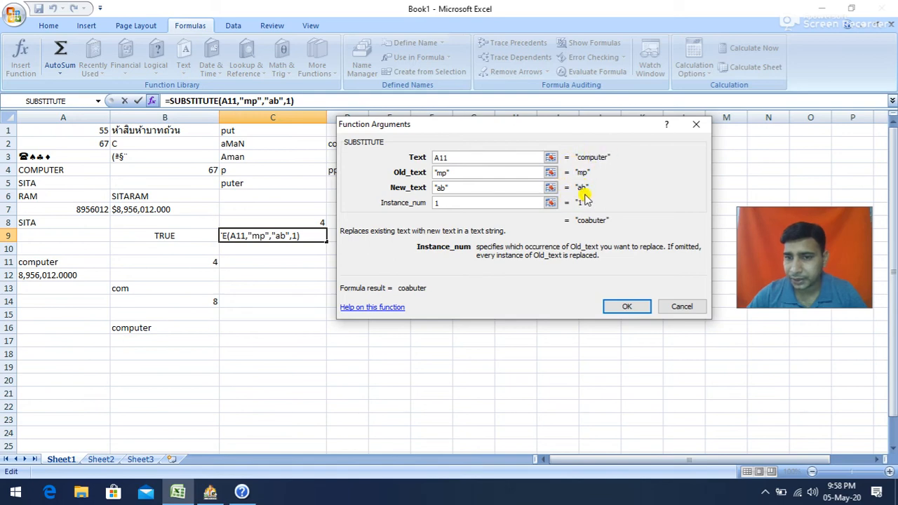
left_click(626, 306)
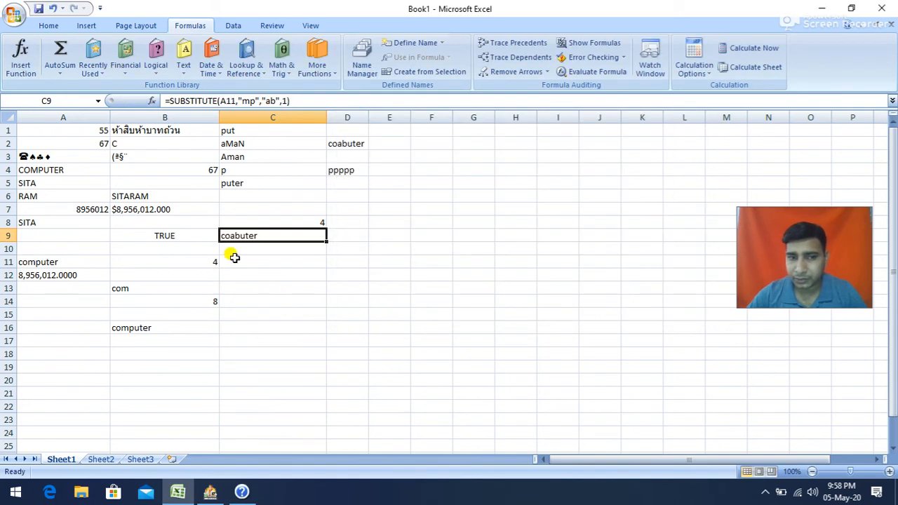
View the arguments of the REPLACE function from cell C11 and close them without inserting a formula.
left_click(271, 261)
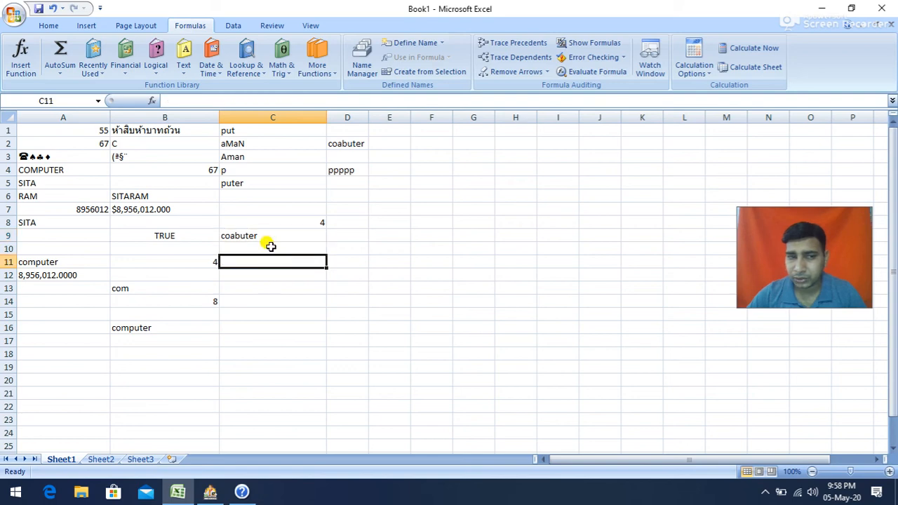
left_click(184, 55)
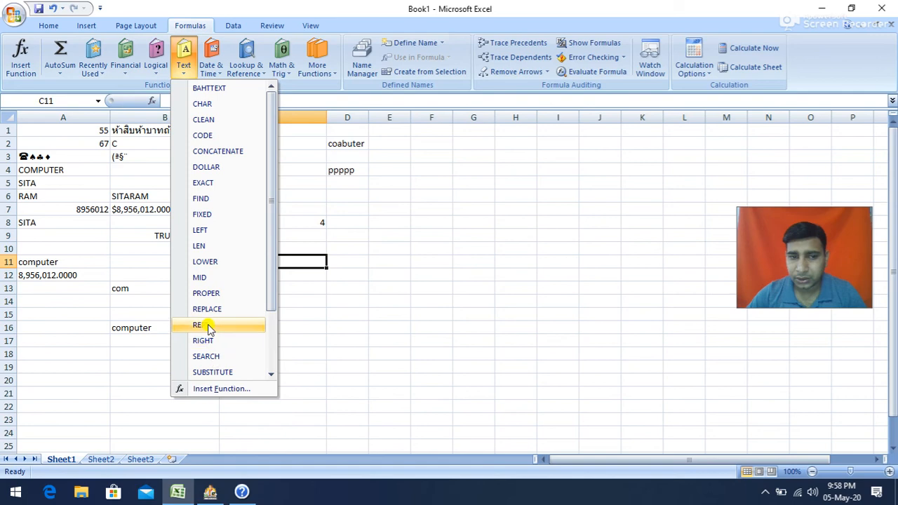
left_click(228, 310)
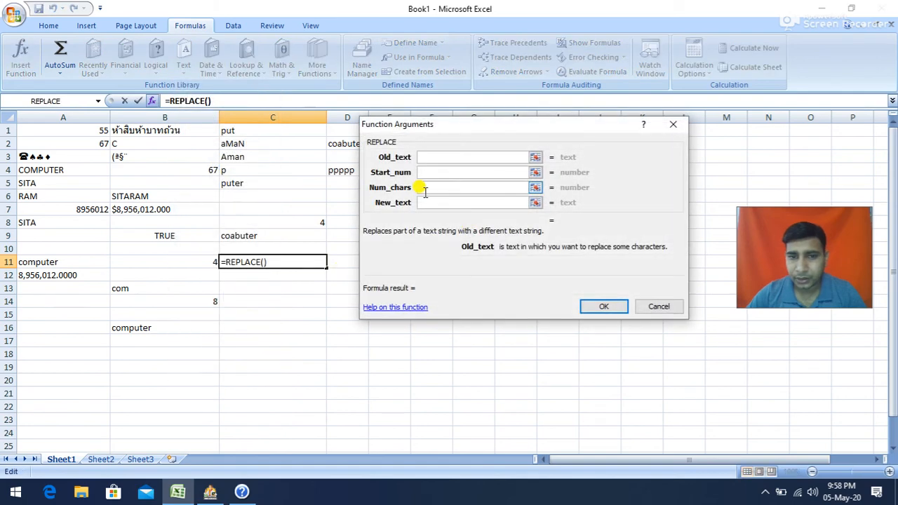
left_click(430, 186)
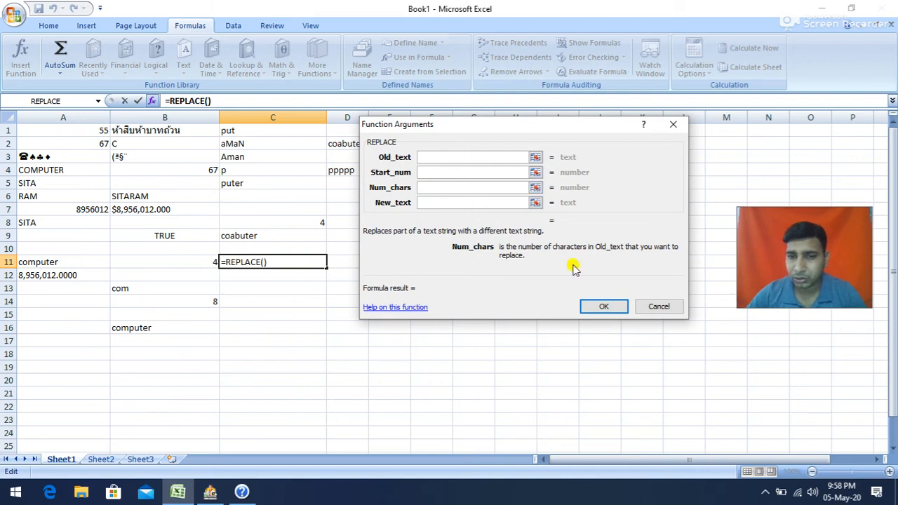
left_click(651, 305)
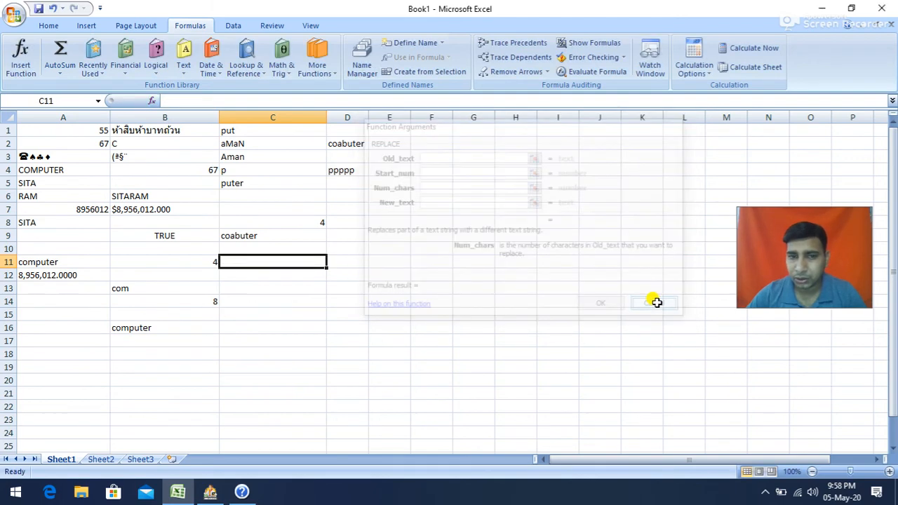
Review the old text and new text arguments of the SUBSTITUTE function from cell C11 without inserting a formula.
left_click(182, 60)
left_click(210, 372)
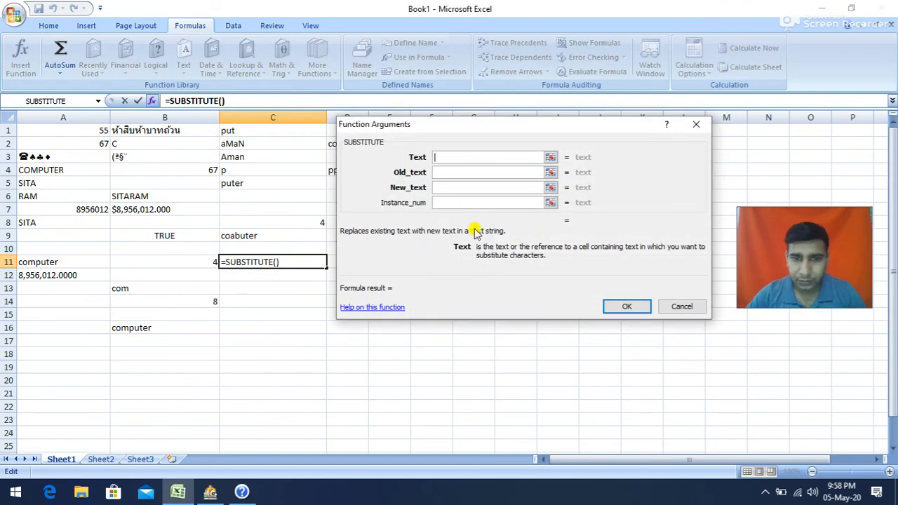
left_click(446, 173)
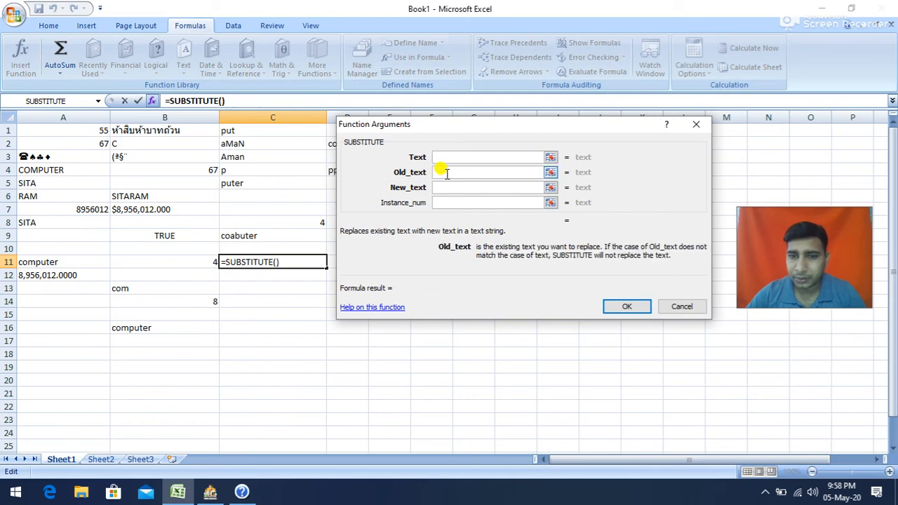
left_click(443, 187)
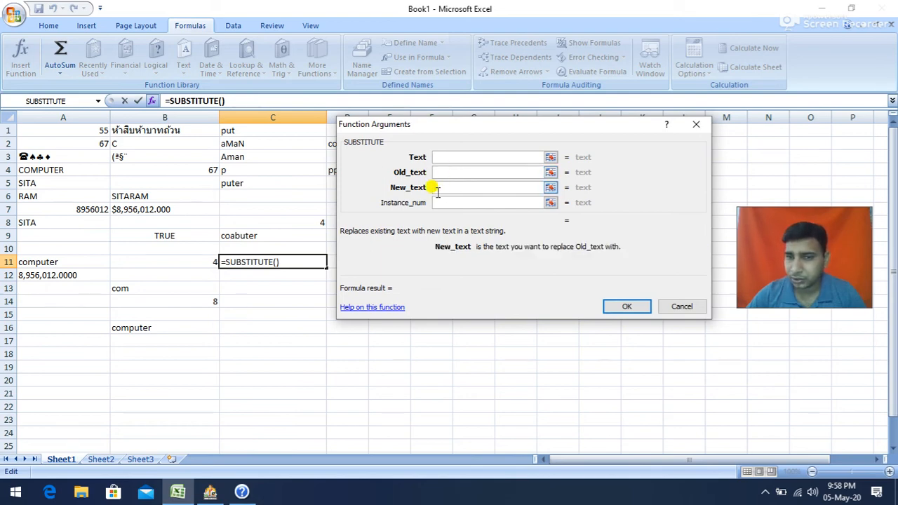
left_click(670, 305)
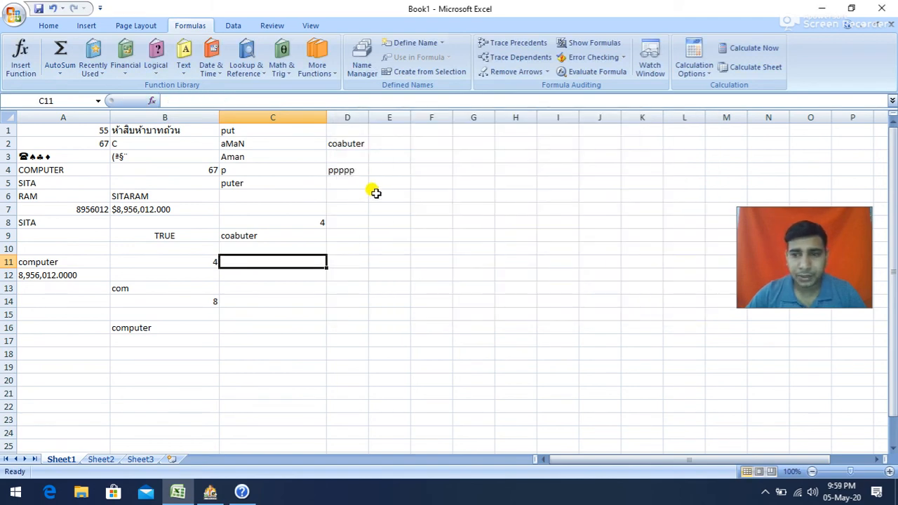
Insert the T function in cell C11, previewing it on A8 and A2 before setting its value to A5.
left_click(182, 62)
scroll(233, 358, "down", 2)
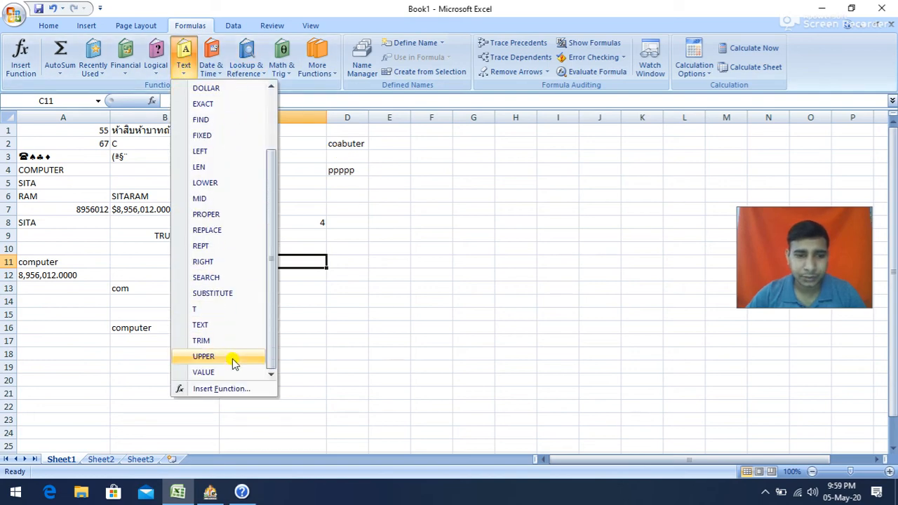
left_click(202, 311)
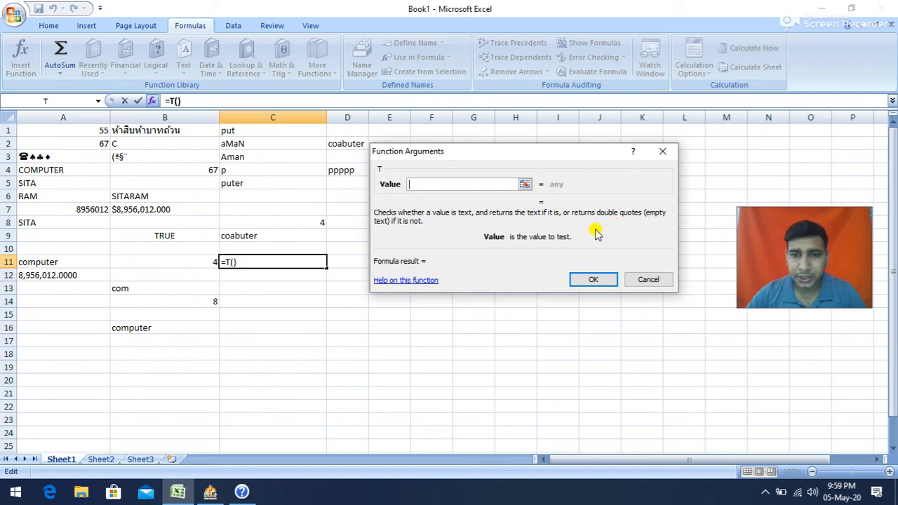
left_click(67, 221)
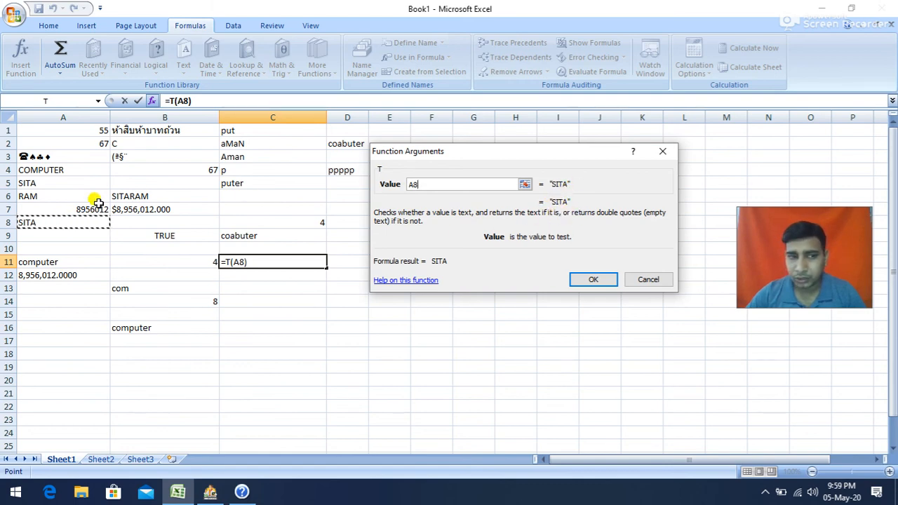
left_click(94, 143)
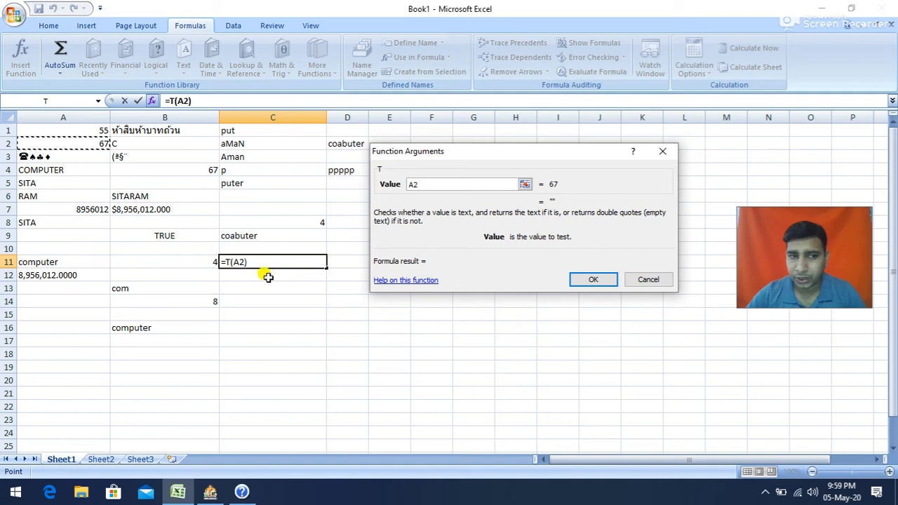
left_click(63, 183)
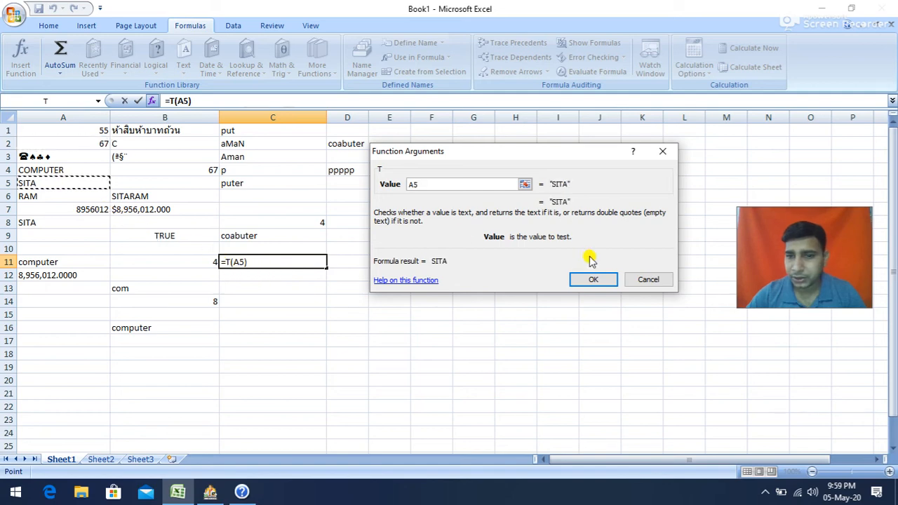
left_click(591, 281)
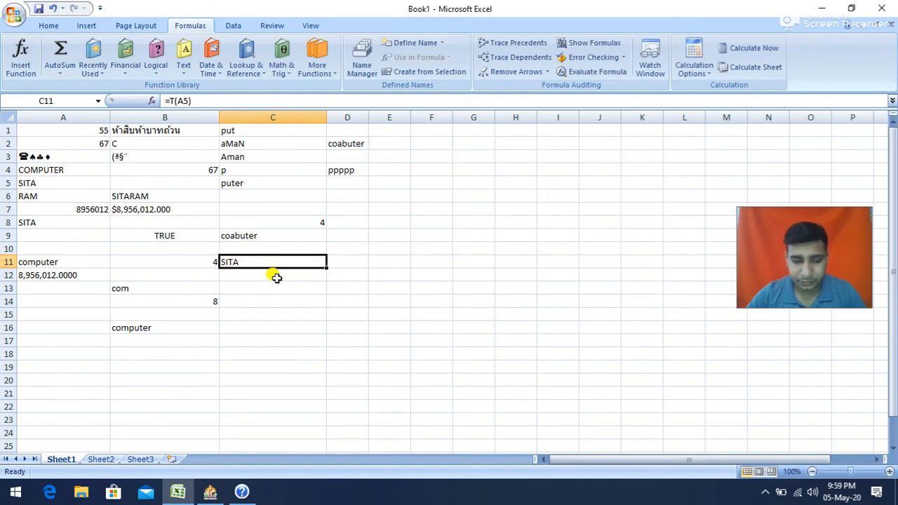
Replace the content of cell A5, the cell tested by the T formula in C11, with the number 66.
key("ctrl+F7")
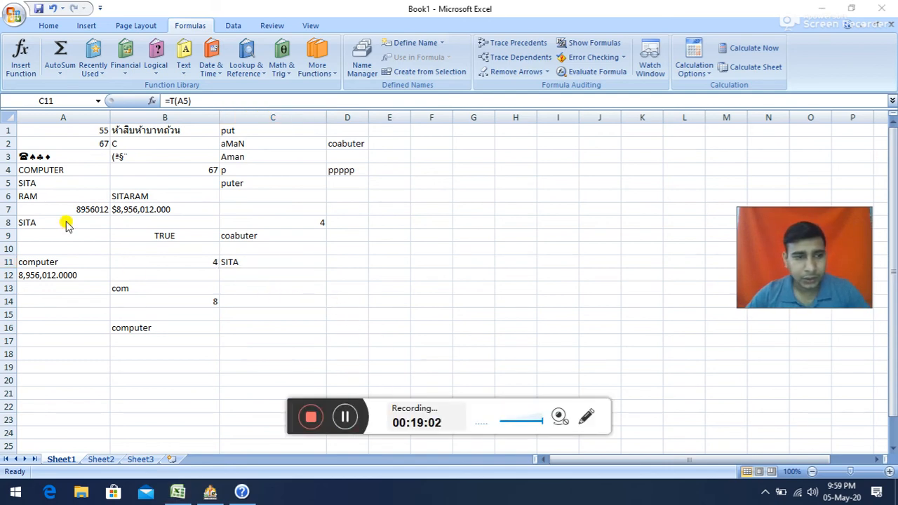
key("F2")
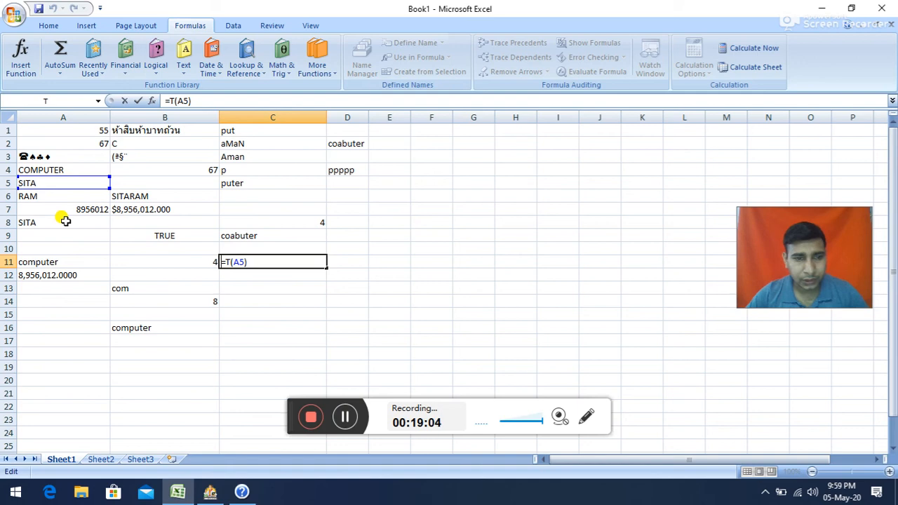
key("Return")
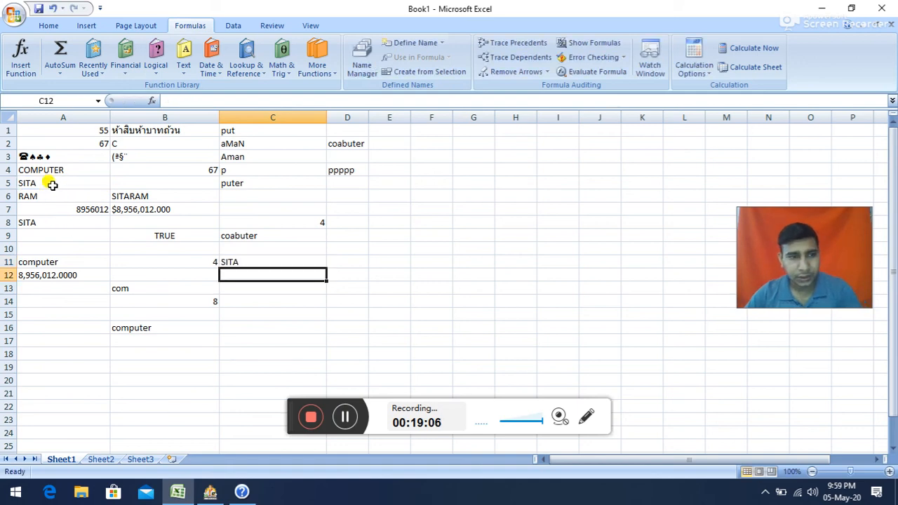
left_click(51, 183)
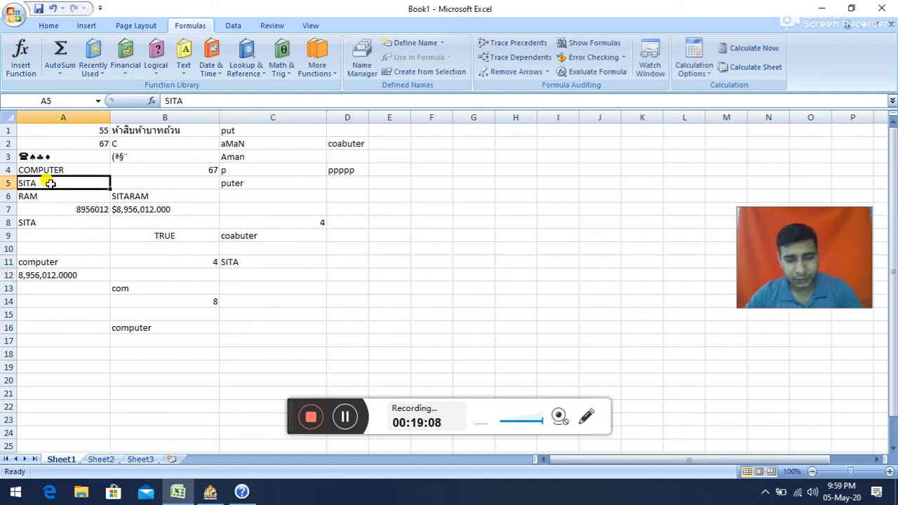
type("66")
left_click(278, 356)
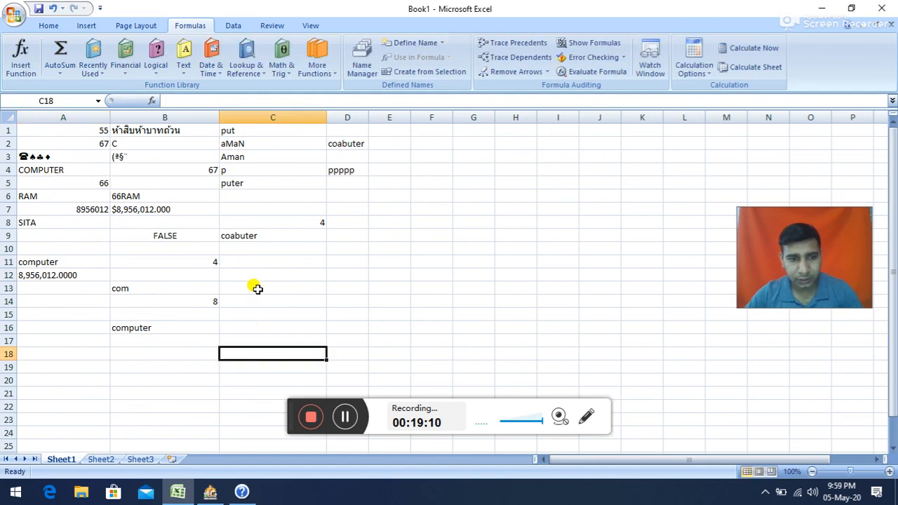
Replace the content of cell A5, the cell tested by the T formula in C11, with the text sita.
left_click(244, 261)
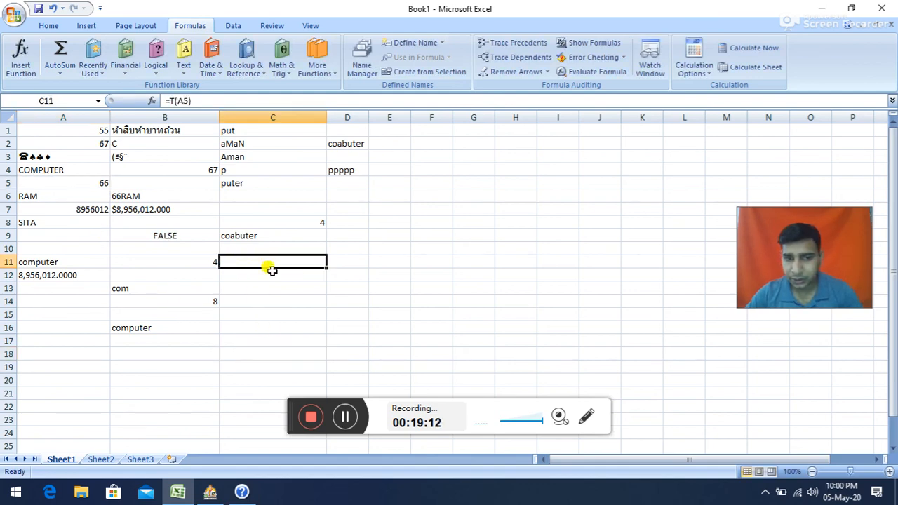
left_click(73, 182)
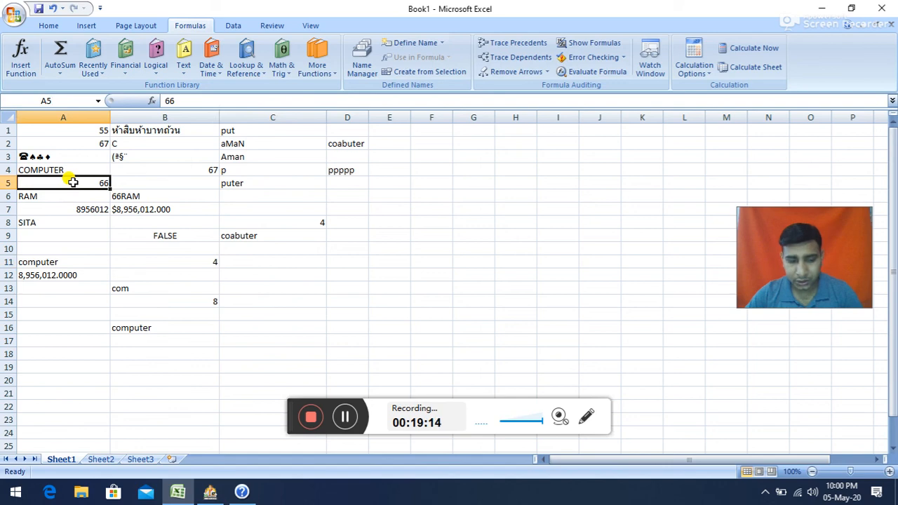
type("sit")
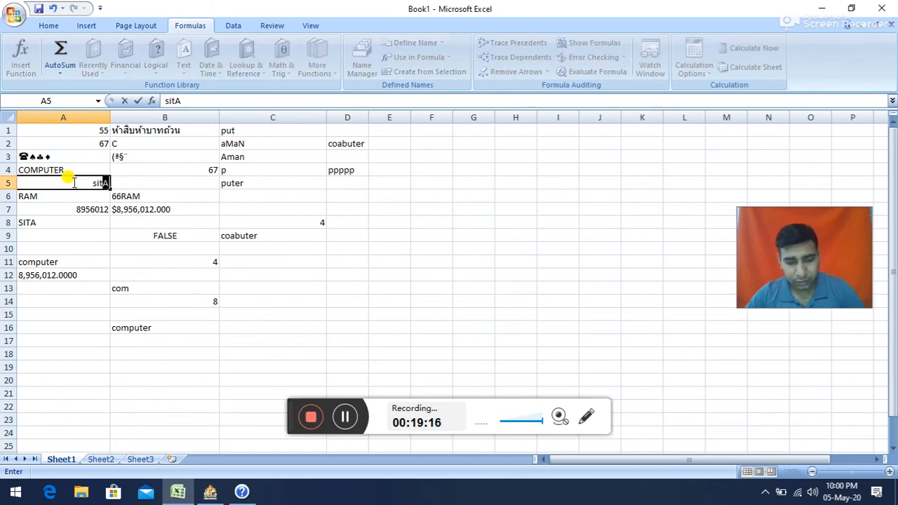
type("a")
left_click(276, 289)
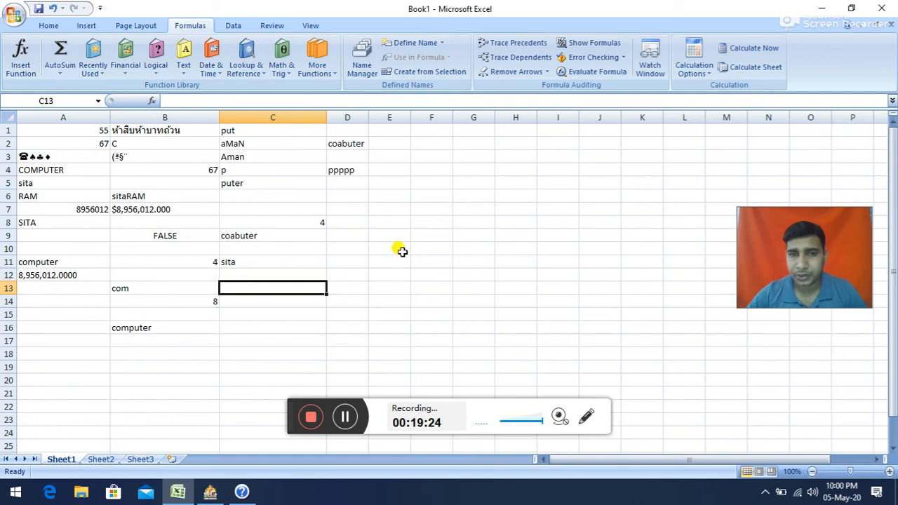
left_click(371, 209)
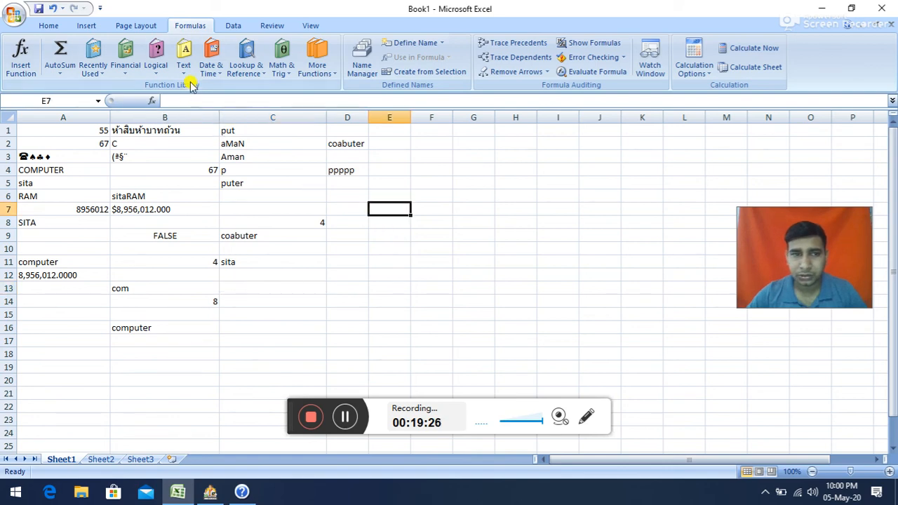
left_click(183, 53)
scroll(223, 317, "down", 2)
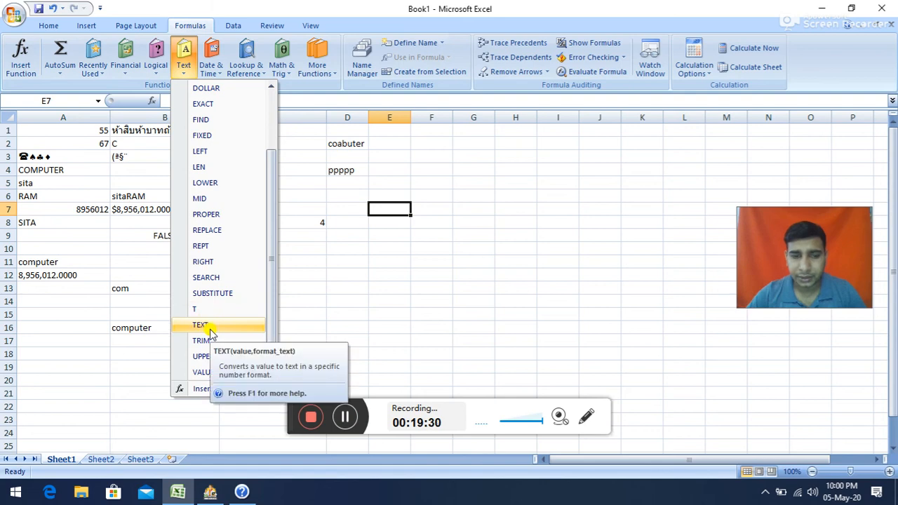
left_click(344, 415)
left_click(262, 279)
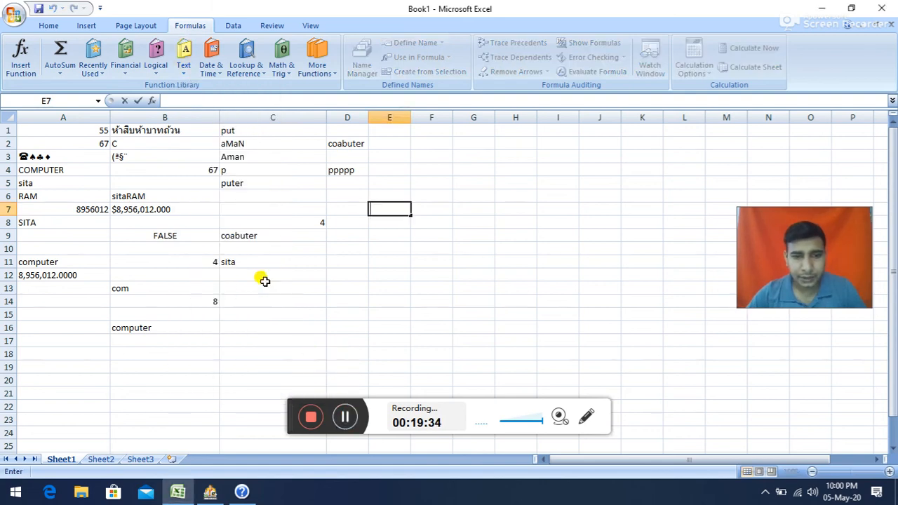
Insert the TEXT function in cell C13 with A1 as the value and "00000" as the format text.
left_click(245, 286)
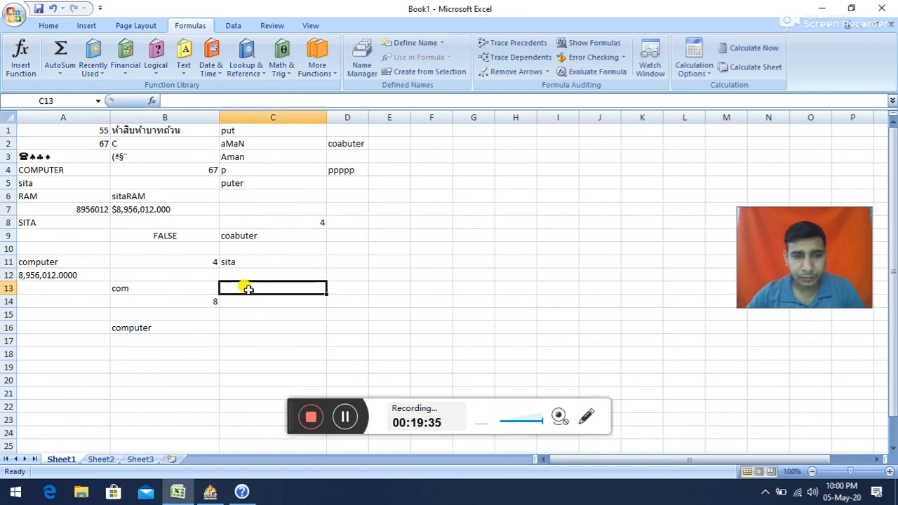
left_click(183, 56)
scroll(228, 338, "down", 2)
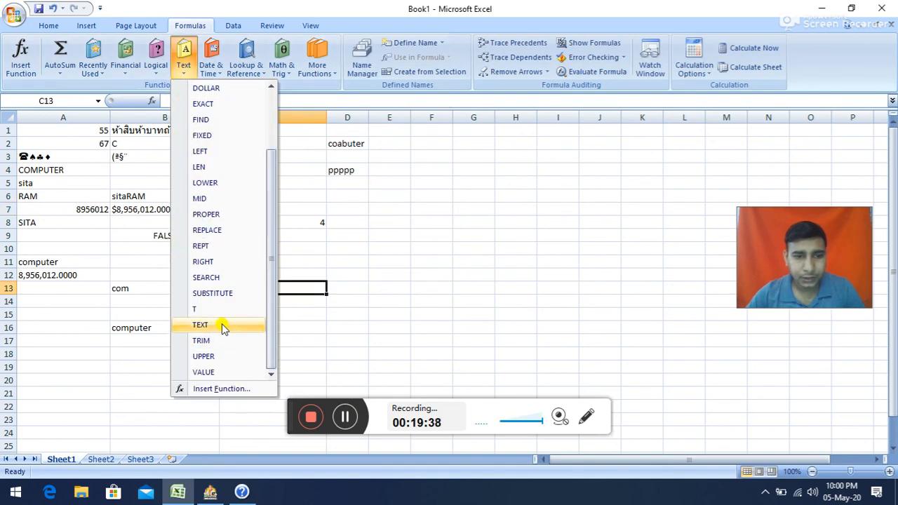
left_click(225, 325)
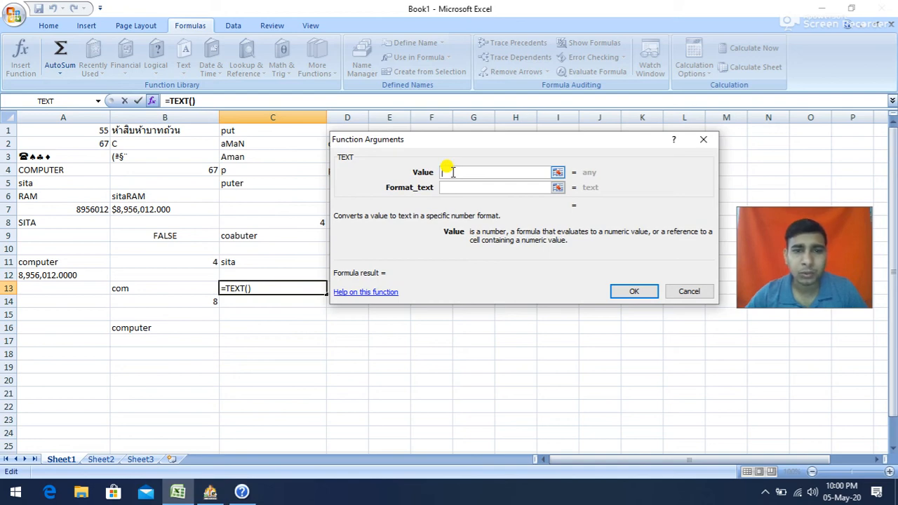
left_click(94, 129)
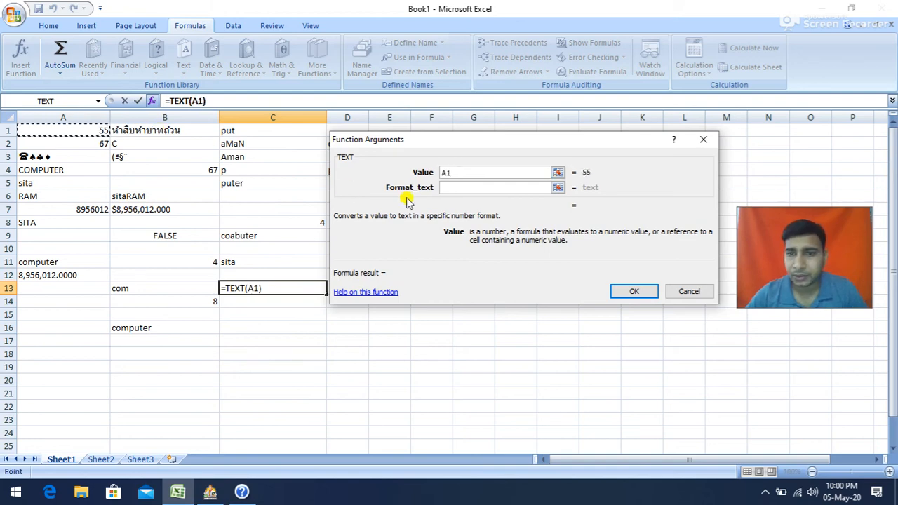
left_click(469, 188)
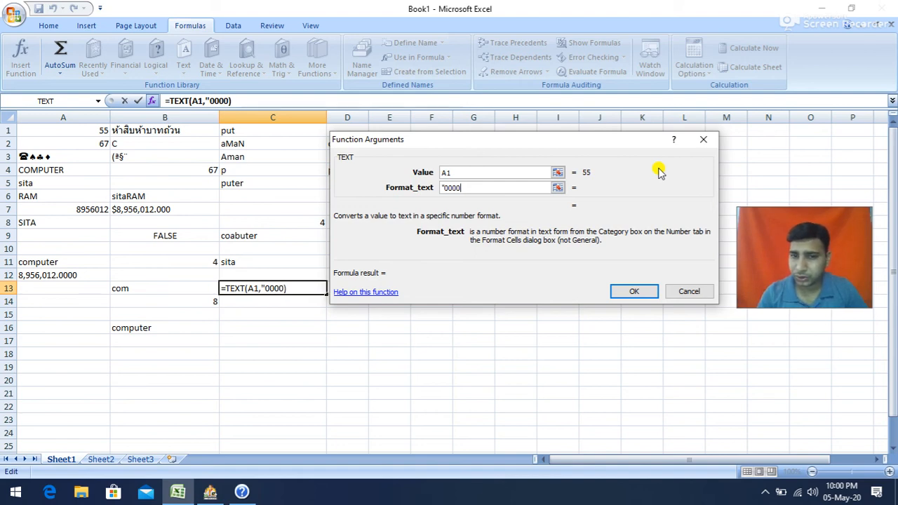
type("\"")
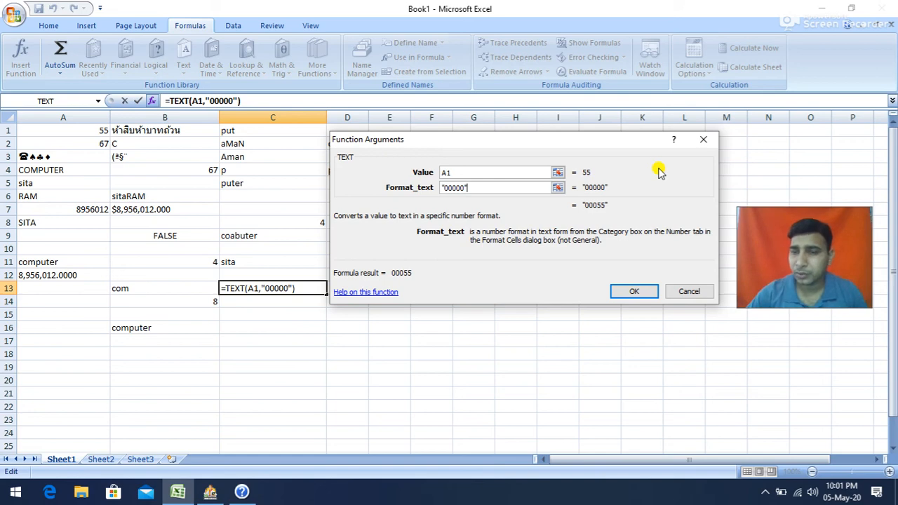
left_click(634, 291)
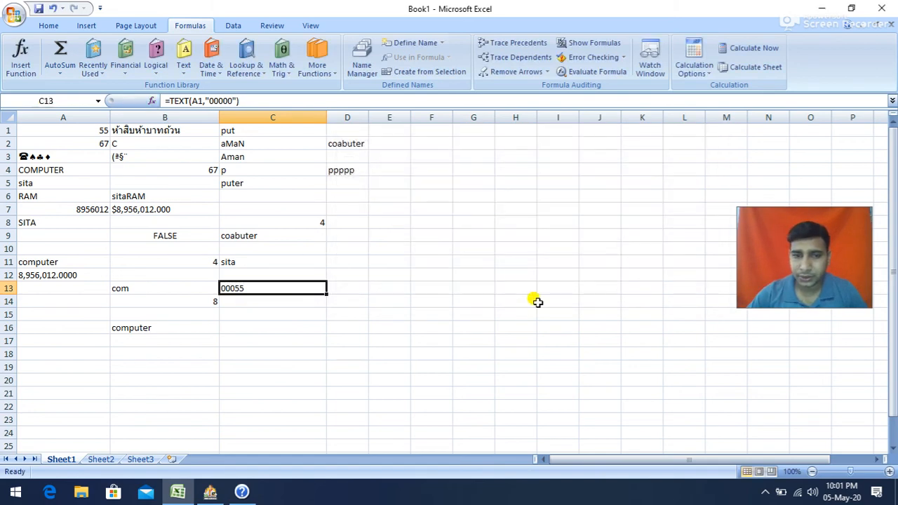
Try to enter the number 55 with leading zeros directly in cell C15 and clear the cell again.
left_click(277, 313)
type("0")
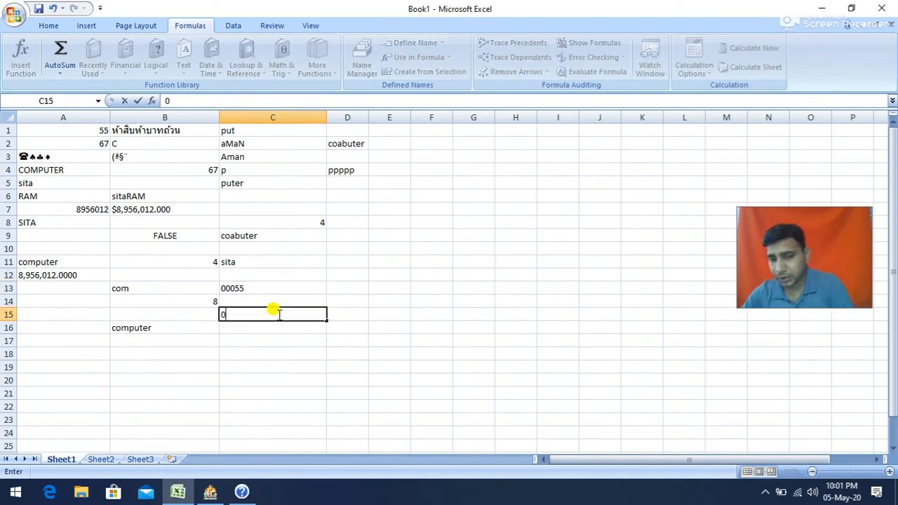
type("00055")
key("Return")
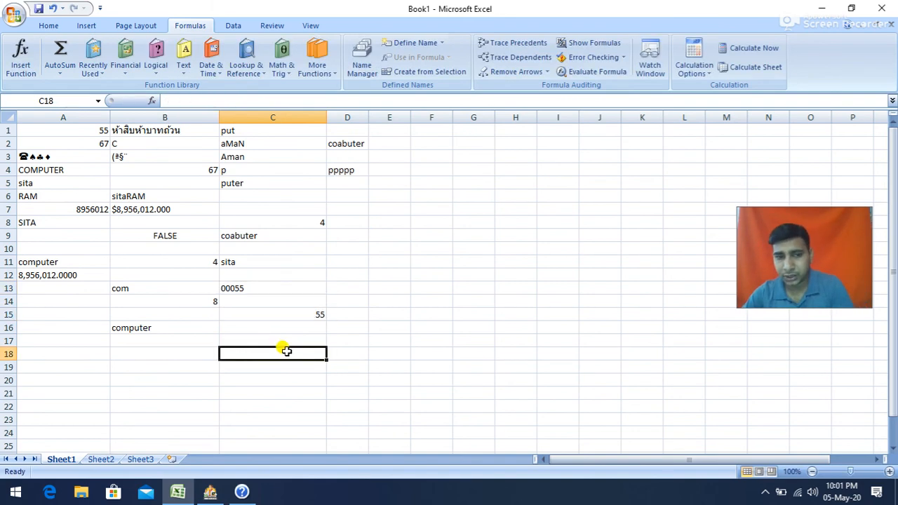
left_click(279, 309)
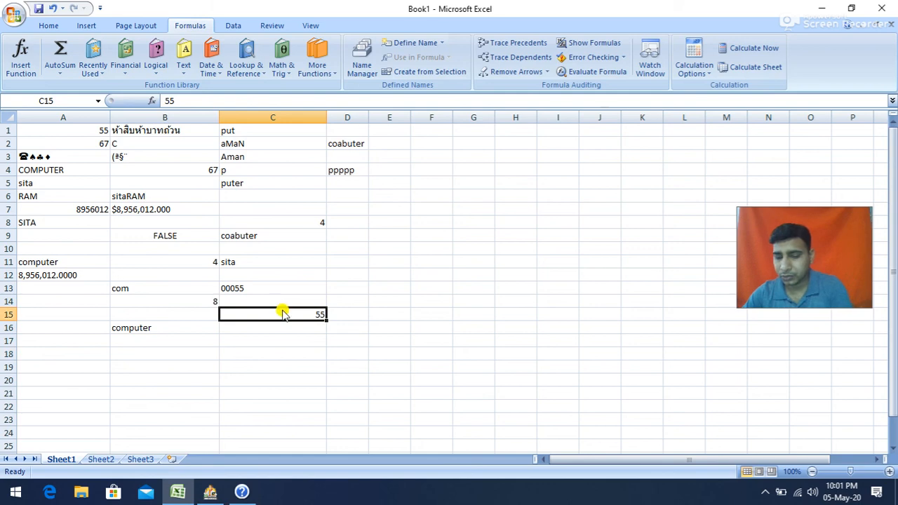
key("Delete")
left_click(346, 278)
left_click(272, 300)
left_click(184, 63)
scroll(221, 259, "down", 2)
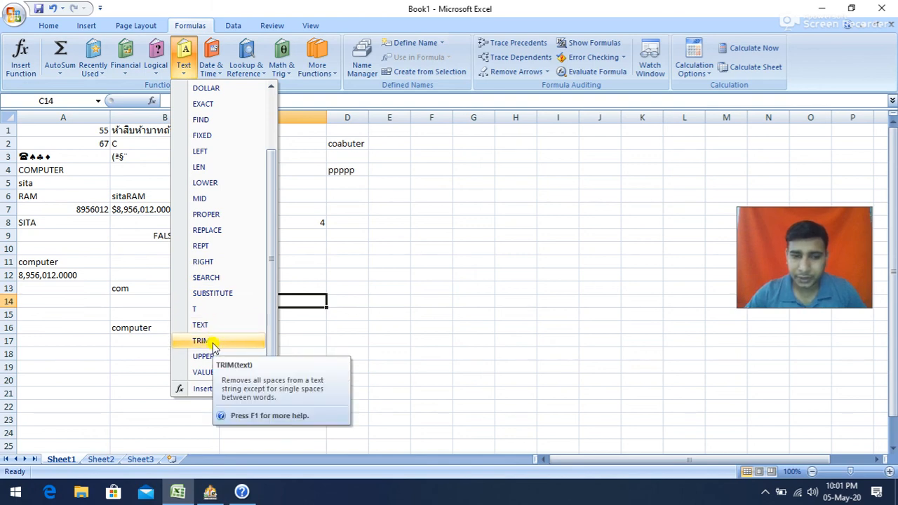
left_click(364, 328)
Widen column D and enter the text ram in cell D10 with extra spaces before and after it.
left_click(361, 250)
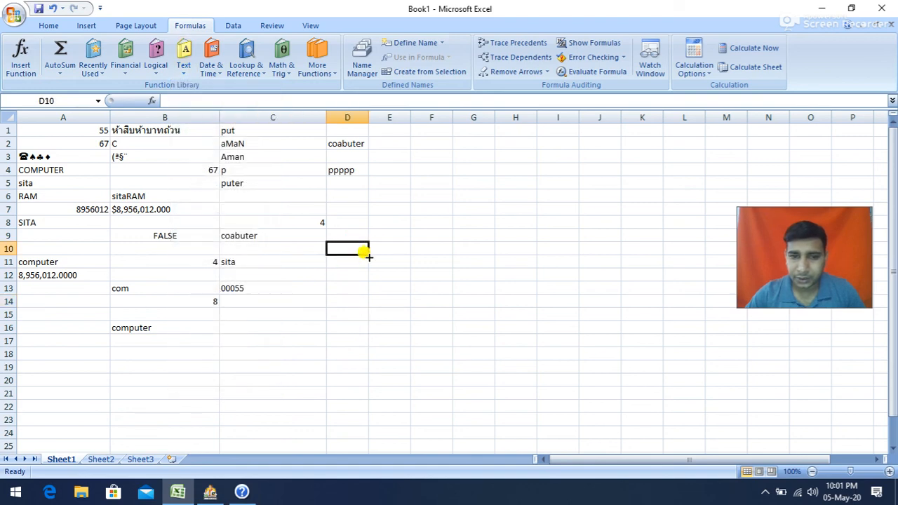
left_click_drag(369, 117, 417, 131)
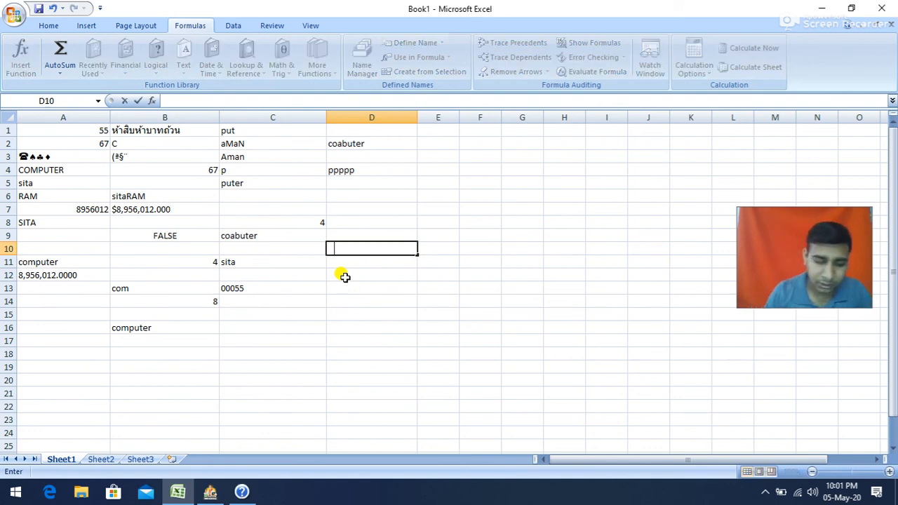
type("ram")
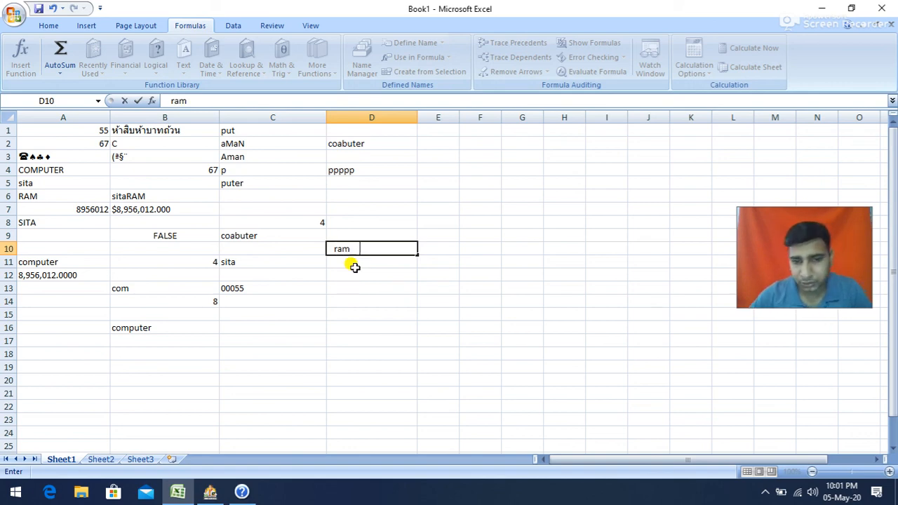
left_click(369, 285)
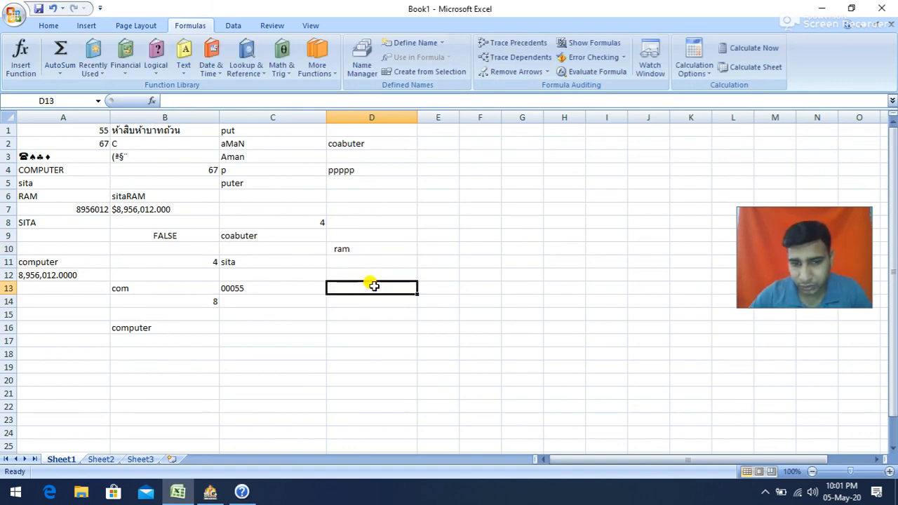
Insert the LEN function in cell D13 to count the characters of the text in D10.
left_click(184, 62)
left_click(198, 246)
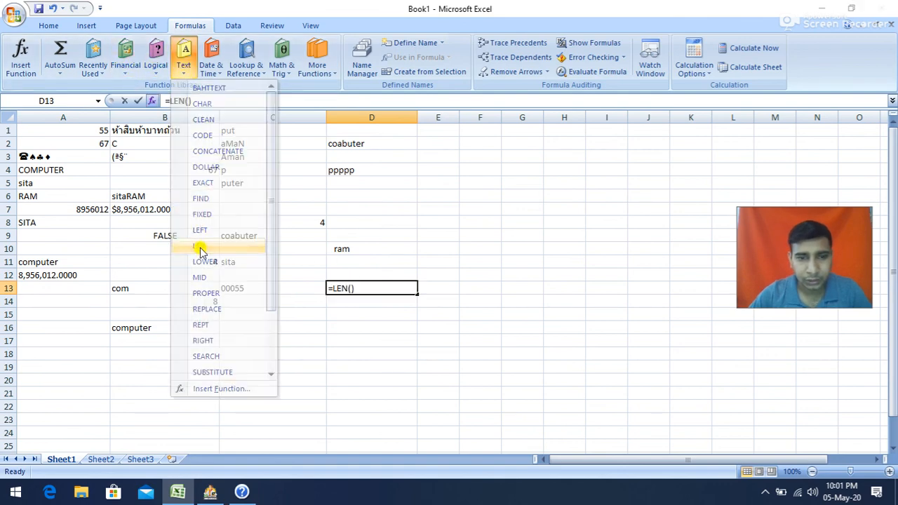
left_click(329, 246)
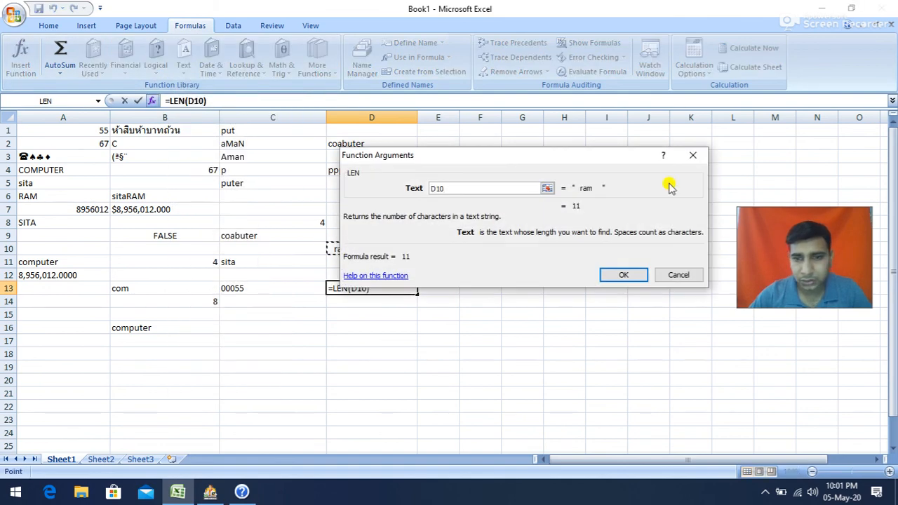
left_click(624, 274)
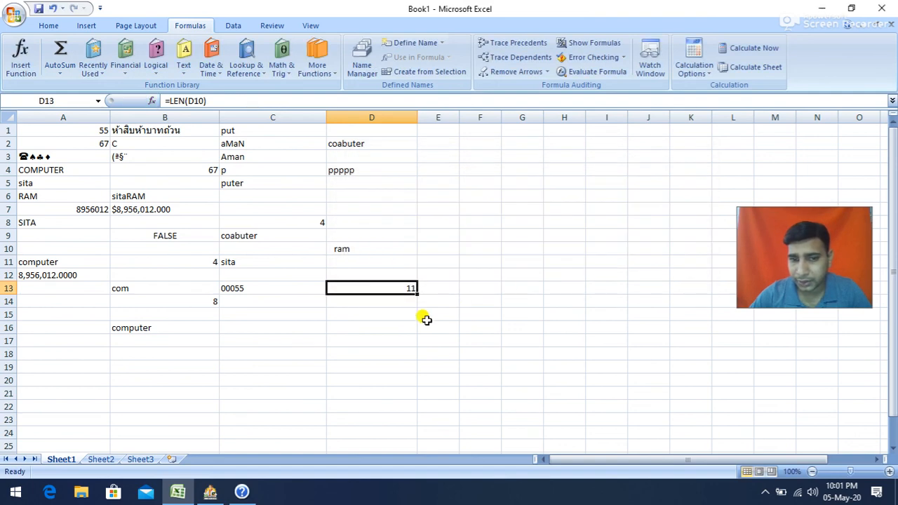
Insert the TRIM function in cell F10 to remove the extra spaces from the text in D10.
left_click(366, 249)
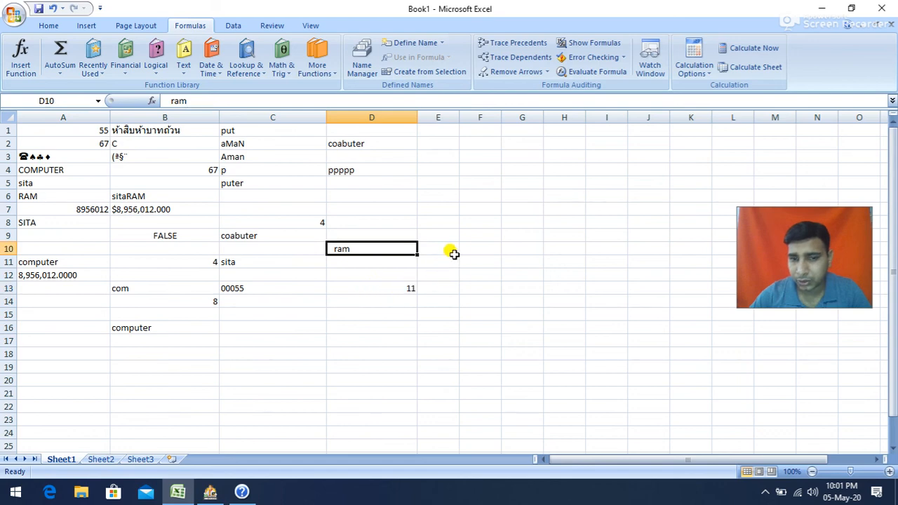
left_click(476, 246)
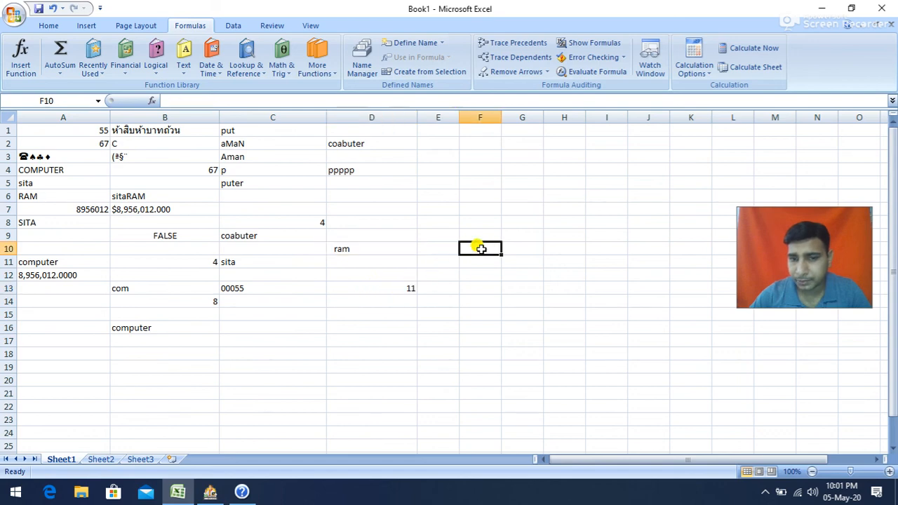
left_click(184, 64)
scroll(225, 328, "down", 2)
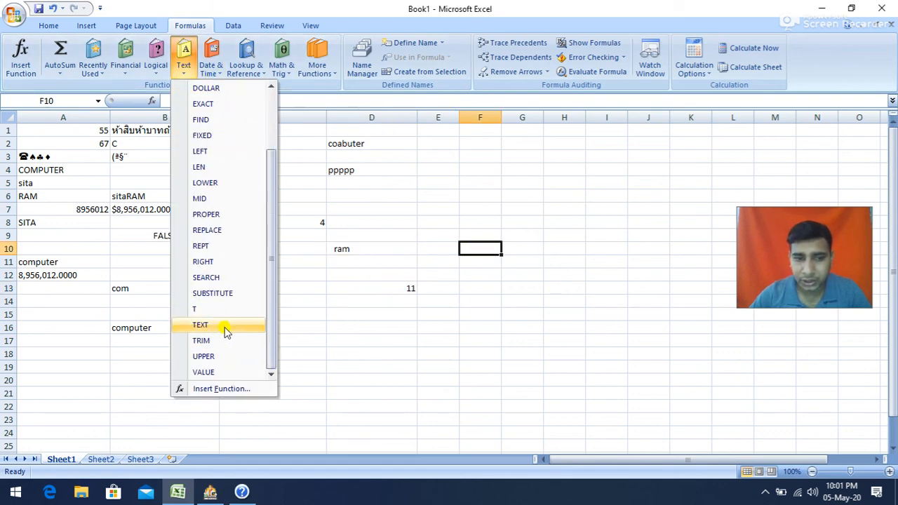
left_click(219, 341)
left_click(348, 247)
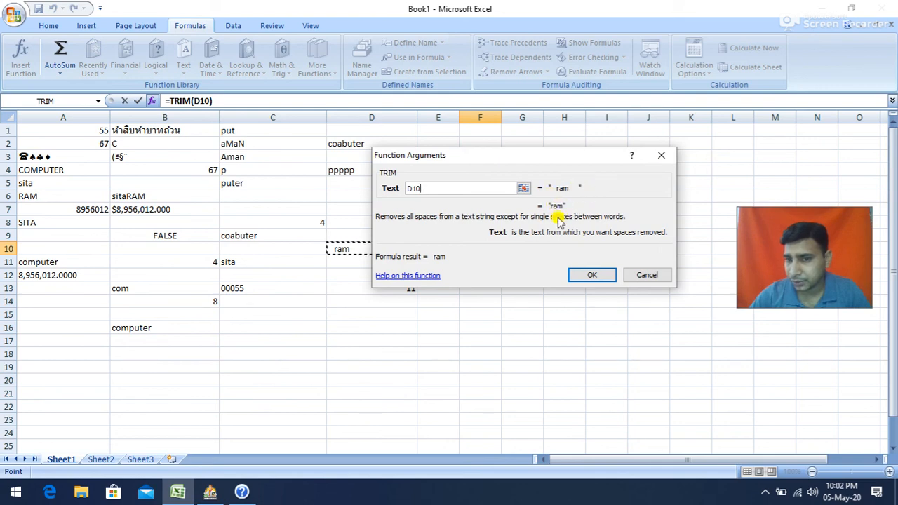
left_click(595, 275)
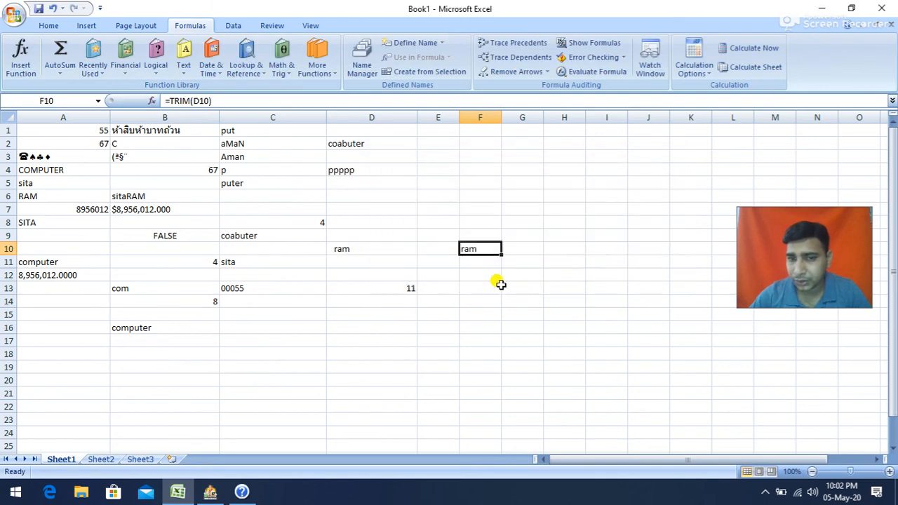
Insert the LEN function in cell F13 to count the characters of the trimmed text in F10.
left_click(475, 281)
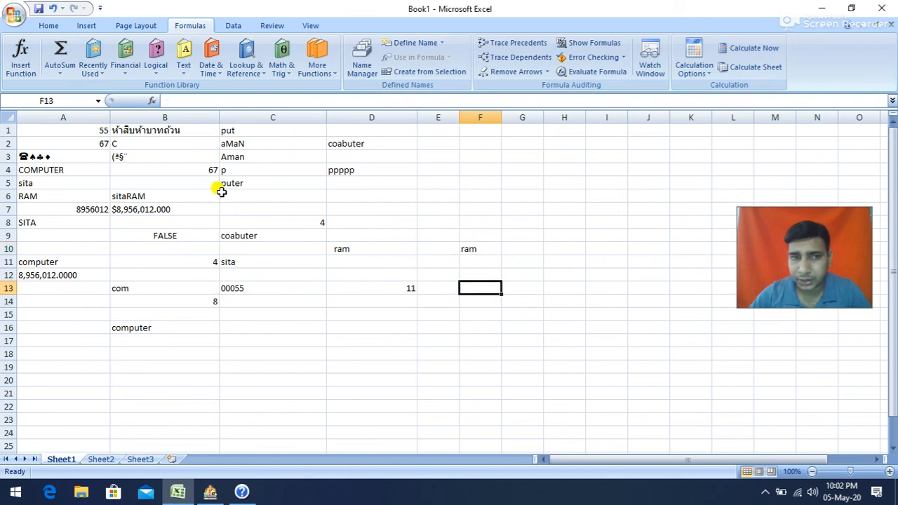
left_click(181, 69)
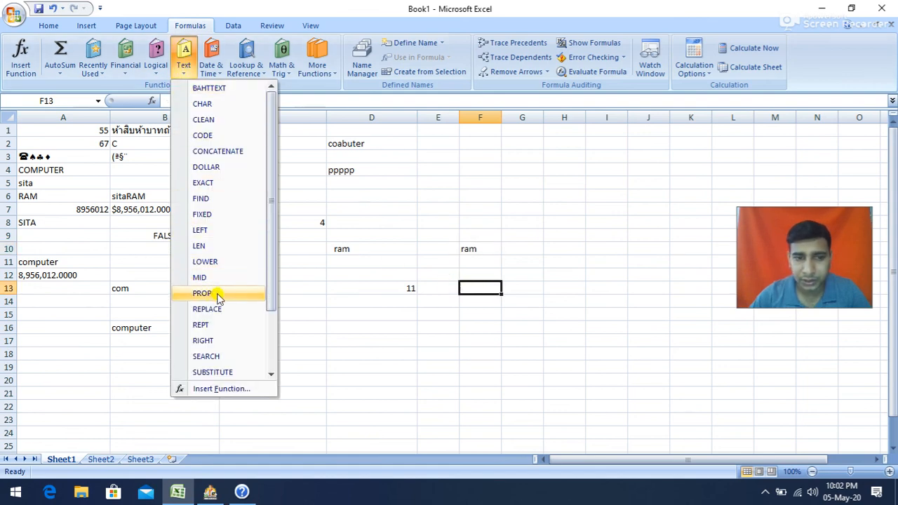
left_click(217, 248)
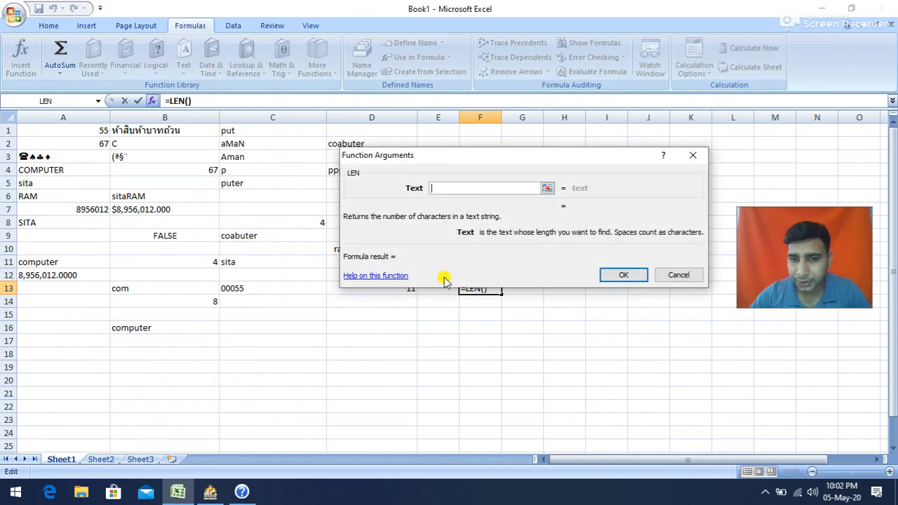
left_click_drag(461, 161, 508, 86)
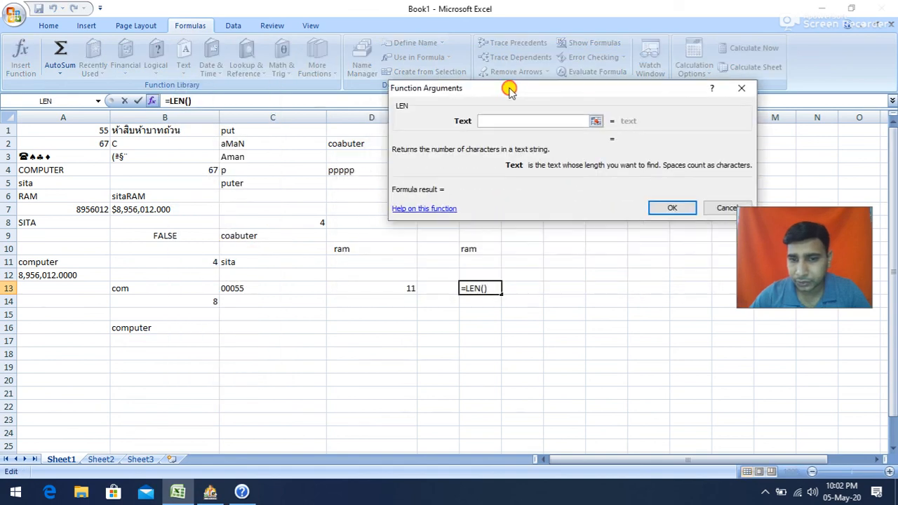
left_click(476, 250)
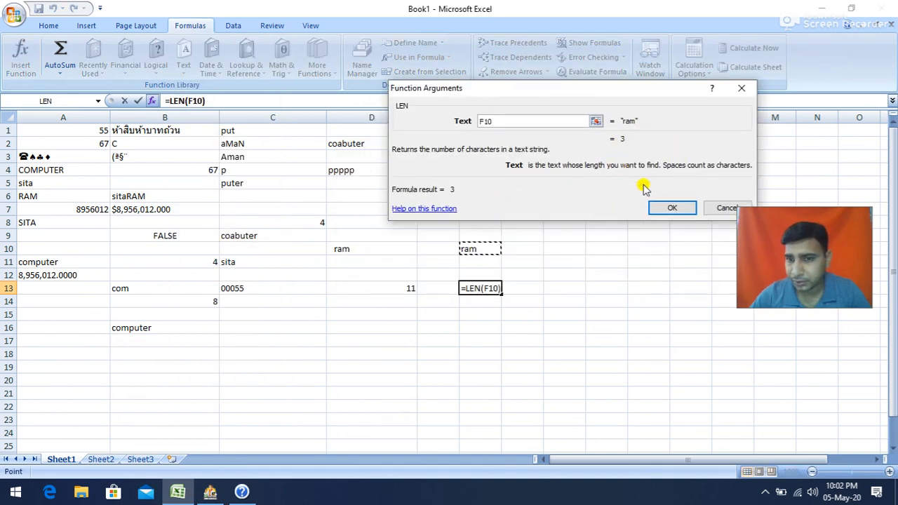
left_click(664, 208)
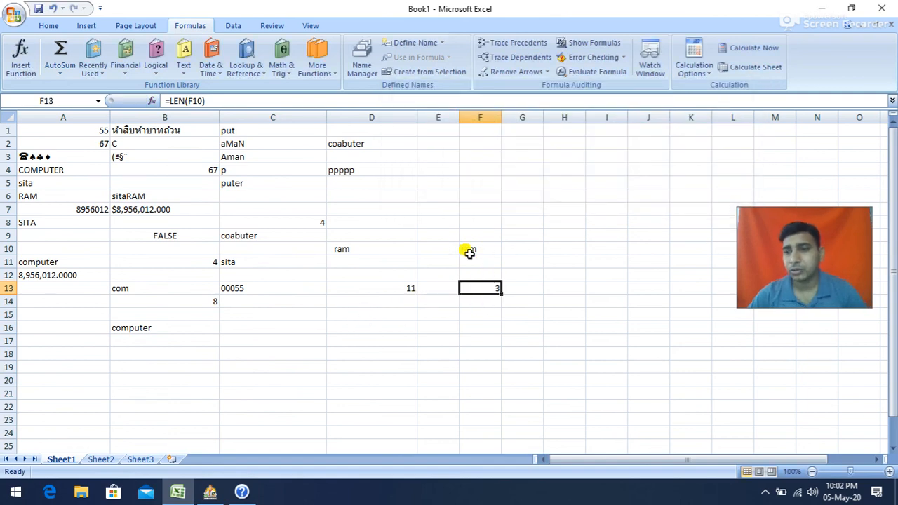
Insert the UPPER function in cell E5 to convert the text in A11 to uppercase, and widen column E to fit it.
left_click(422, 184)
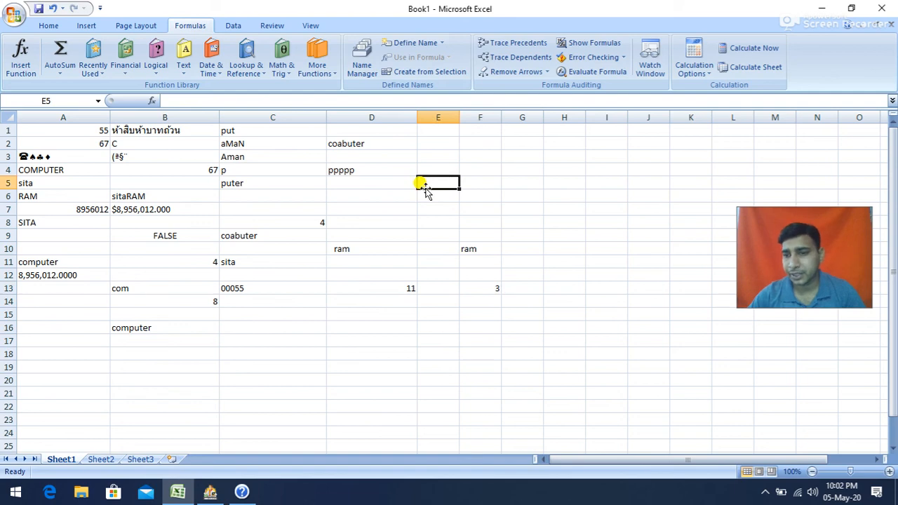
left_click(184, 61)
scroll(207, 287, "down", 2)
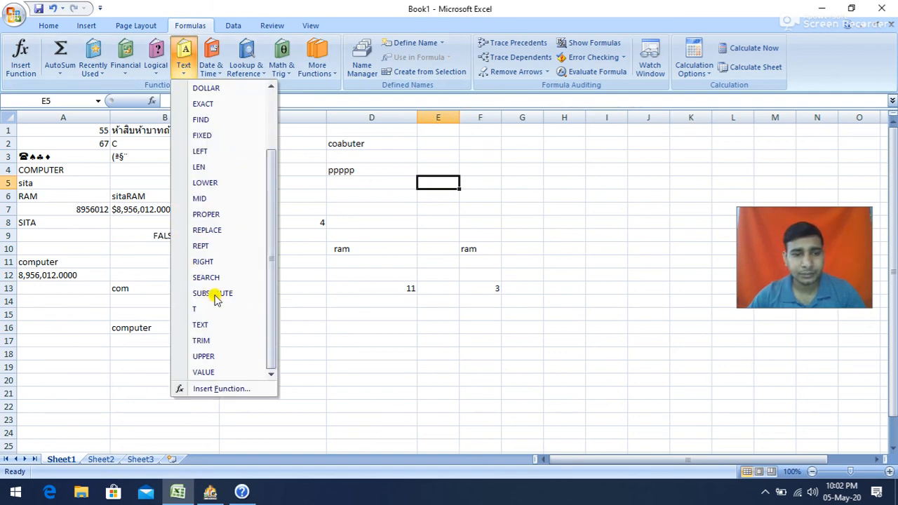
left_click(221, 358)
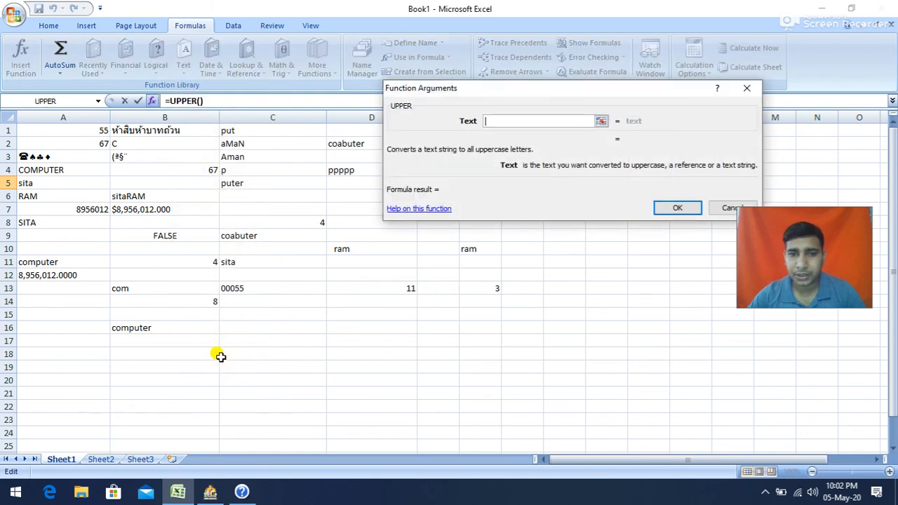
left_click(49, 262)
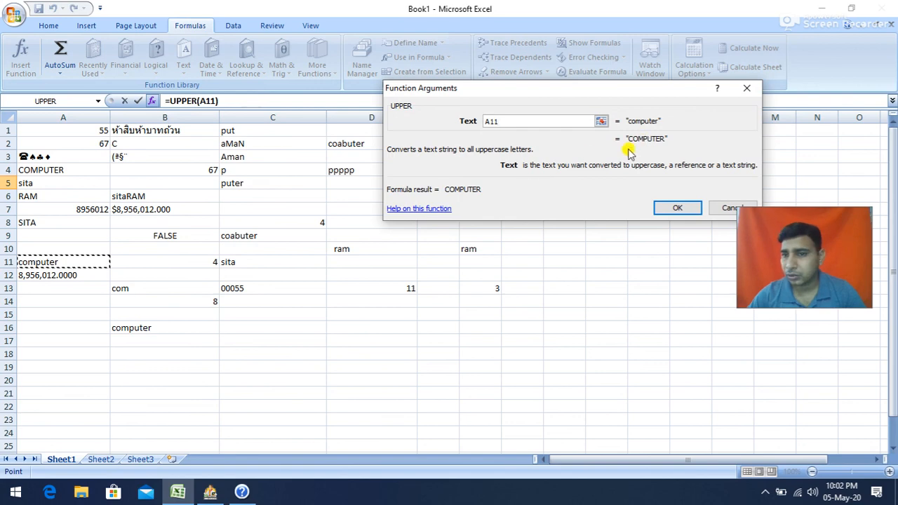
left_click(664, 207)
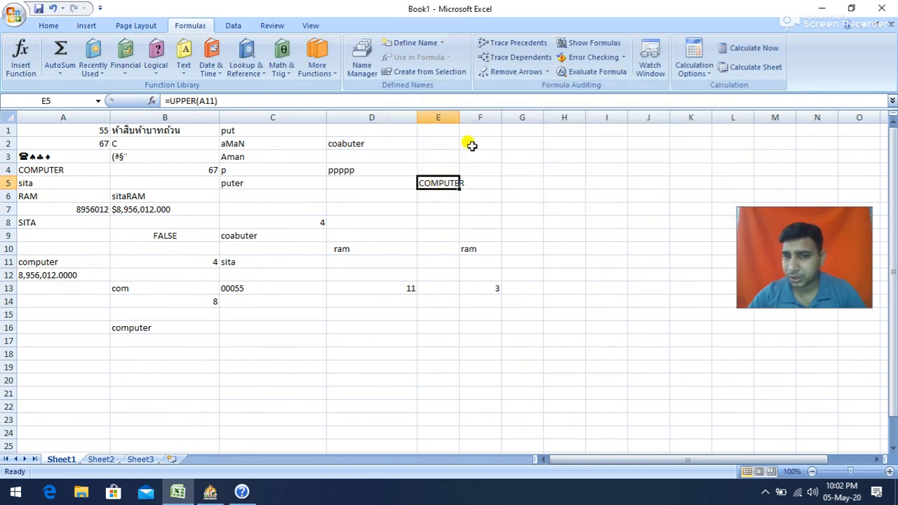
left_click_drag(458, 115, 487, 116)
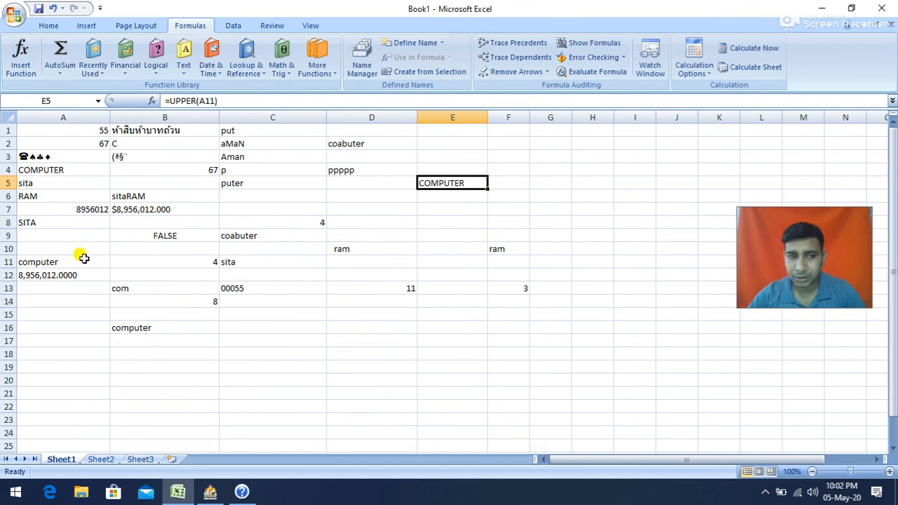
Insert the LOWER function in cell D7 to convert the text in A4 to lowercase.
left_click(376, 210)
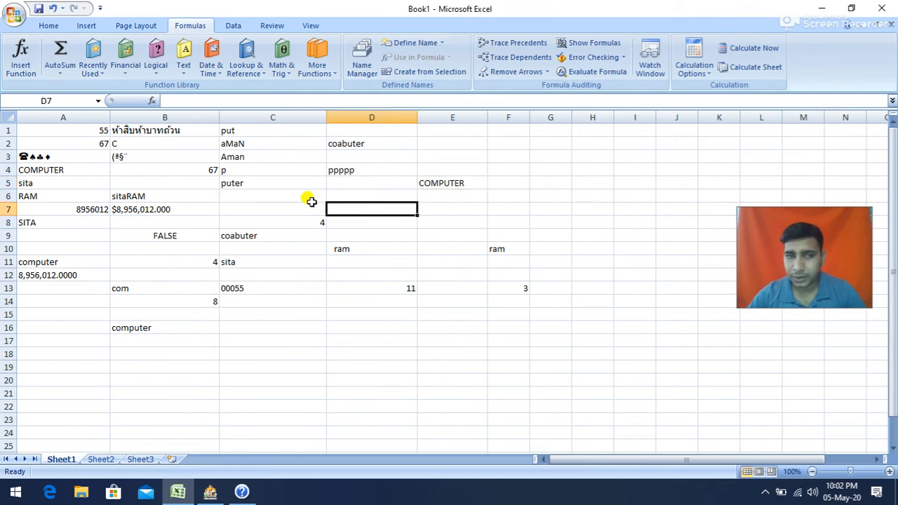
left_click(183, 62)
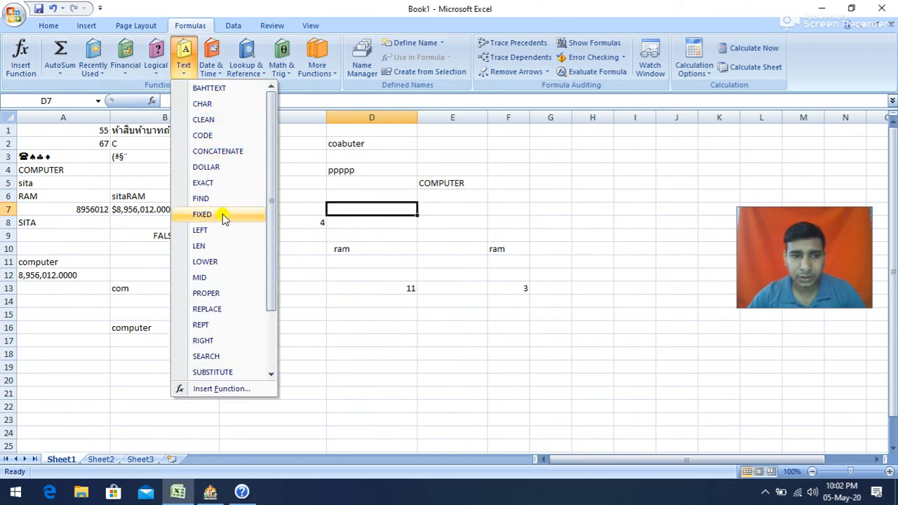
left_click(203, 264)
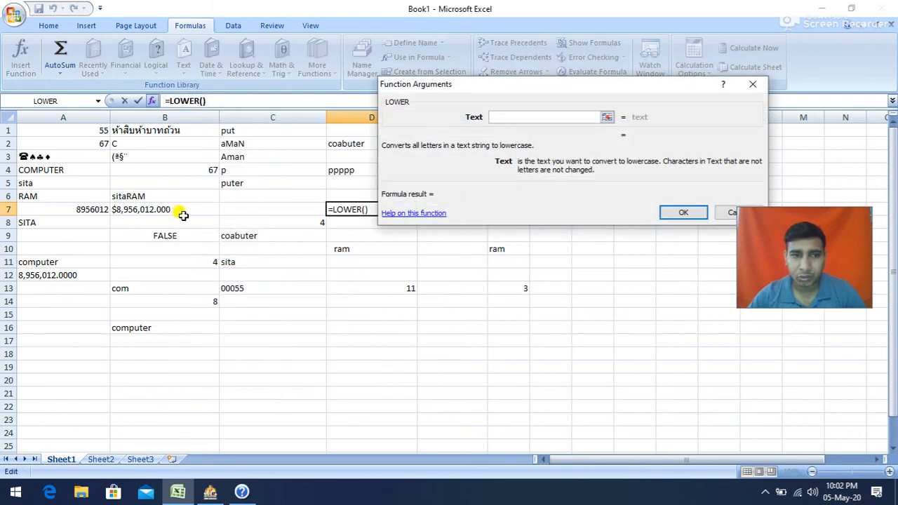
left_click(56, 168)
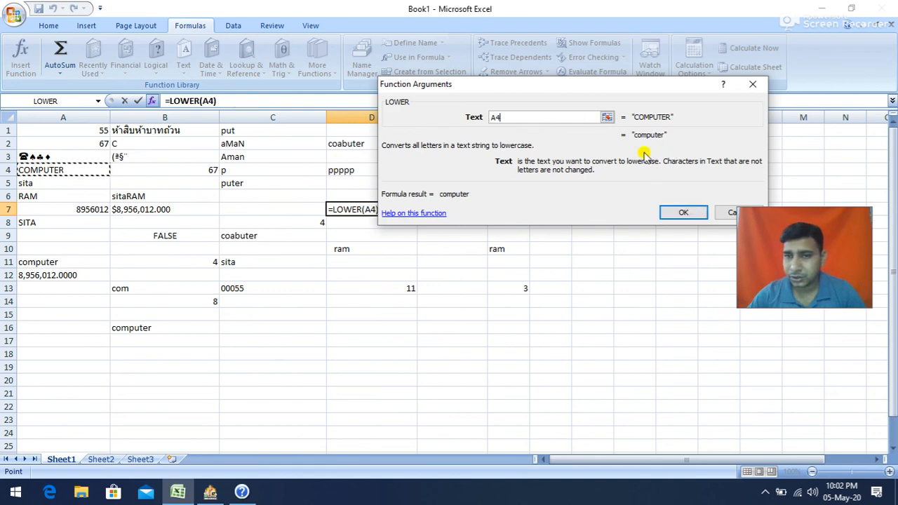
left_click(673, 213)
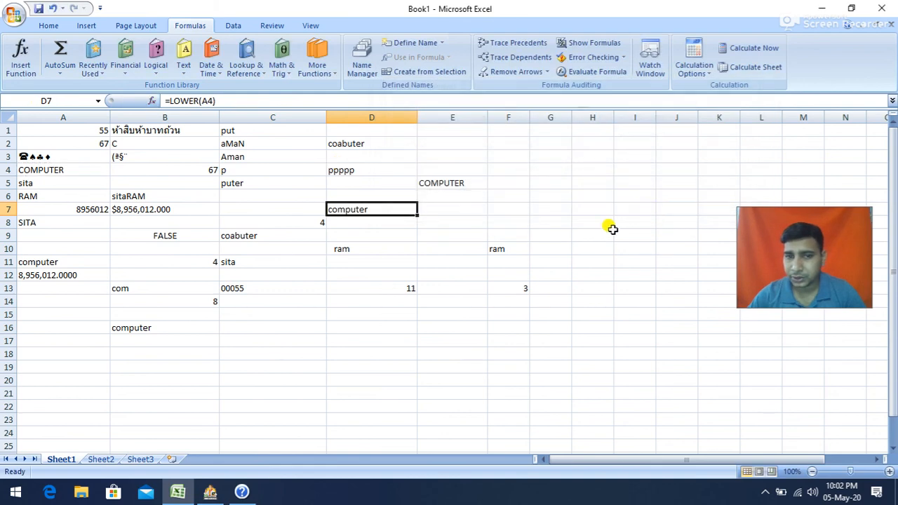
Insert the VALUE function in cell D18 with cell A8 as its text argument.
left_click(387, 350)
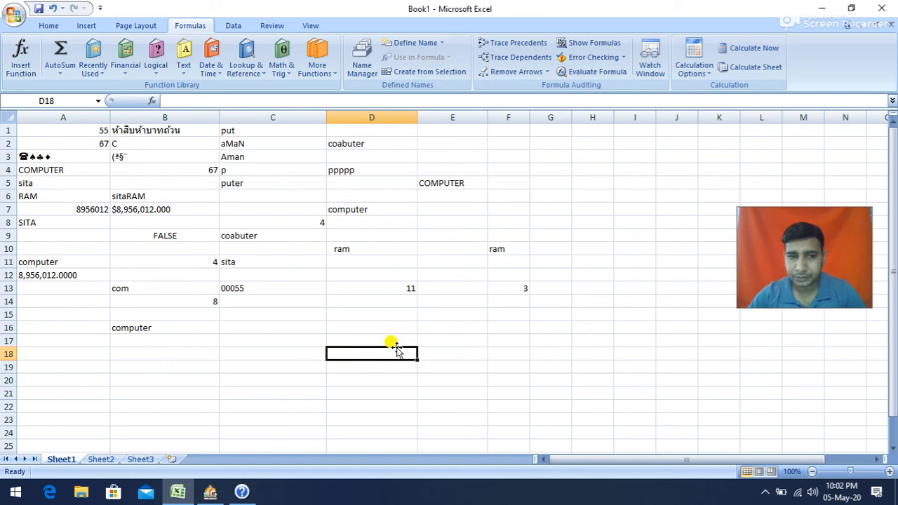
left_click(182, 70)
scroll(217, 245, "down", 2)
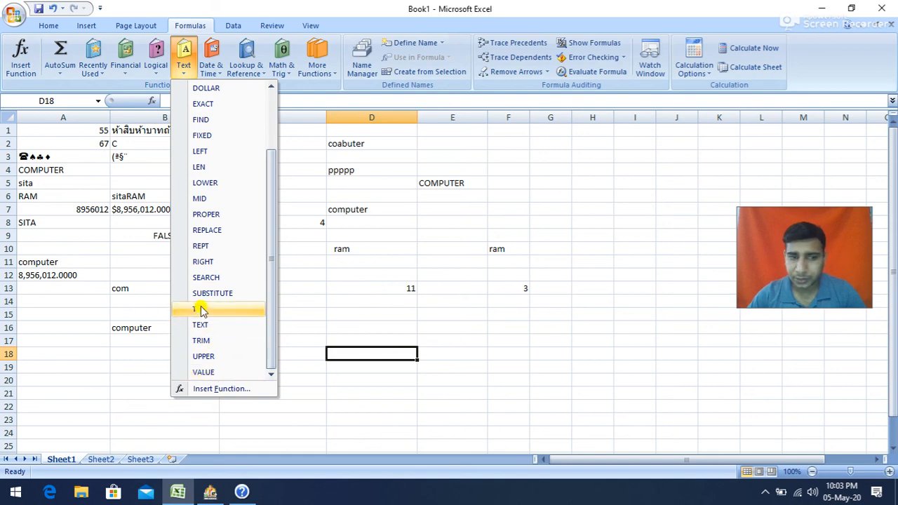
left_click(211, 373)
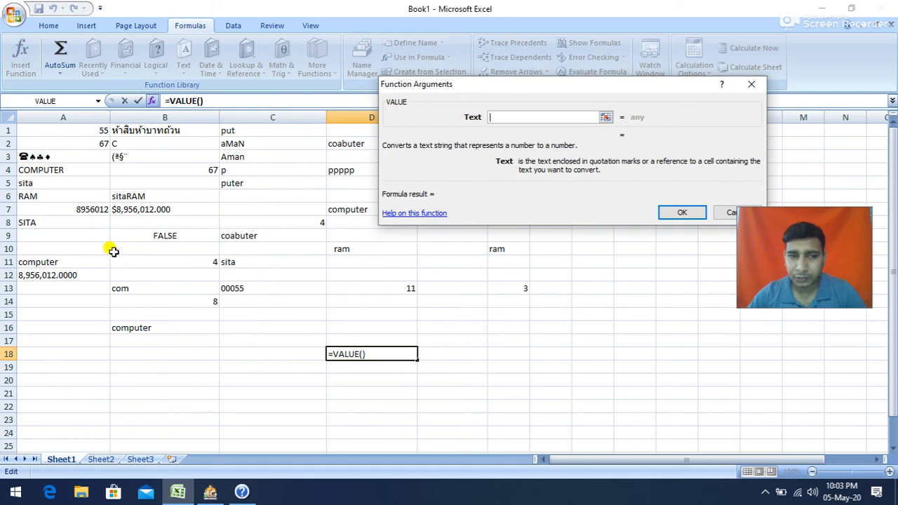
left_click(88, 223)
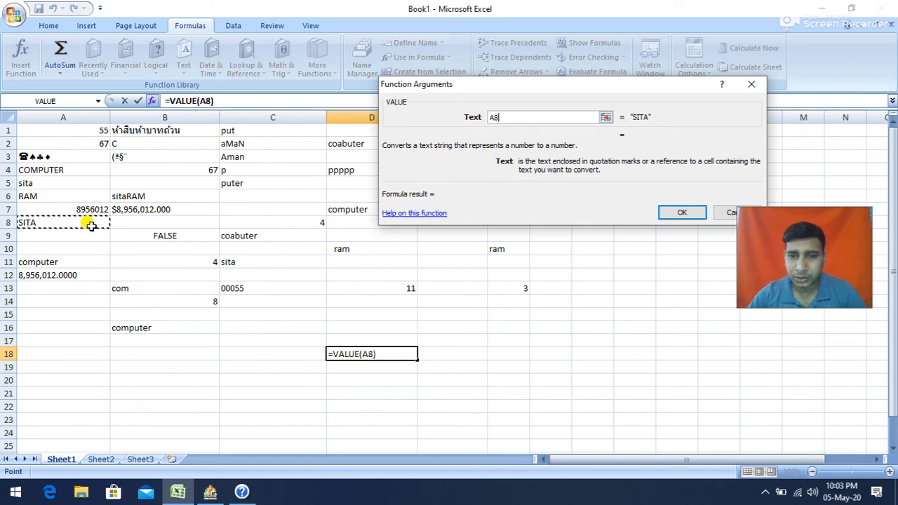
left_click(681, 214)
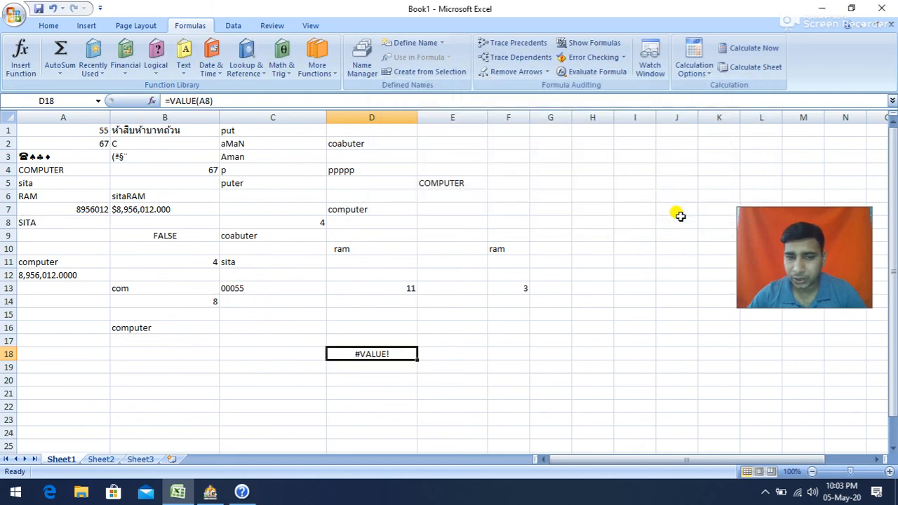
Test the VALUE formula by entering the number 44 and after that the text fdf in cell A8.
left_click(70, 226)
type("44")
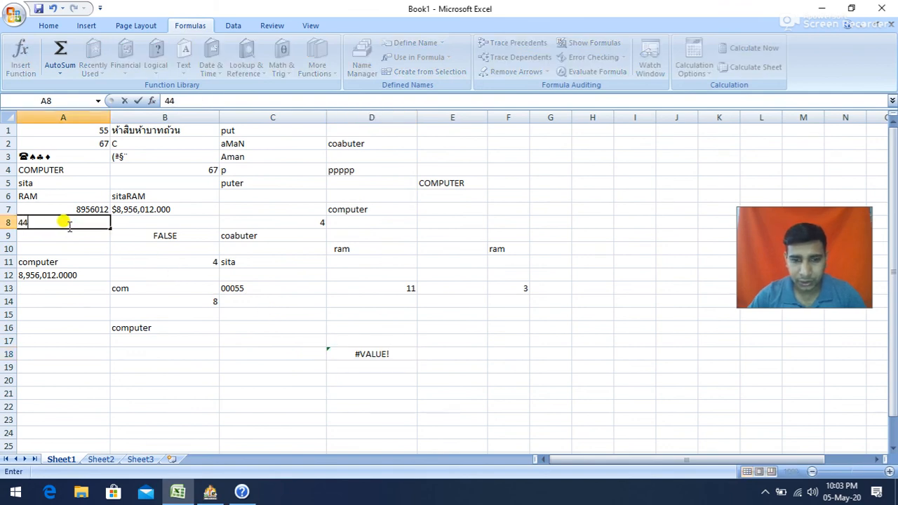
left_click(294, 403)
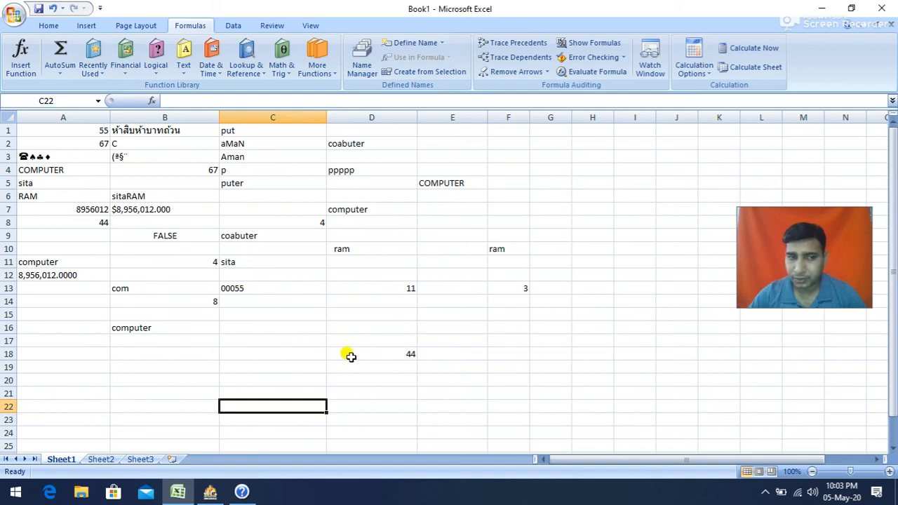
left_click(86, 221)
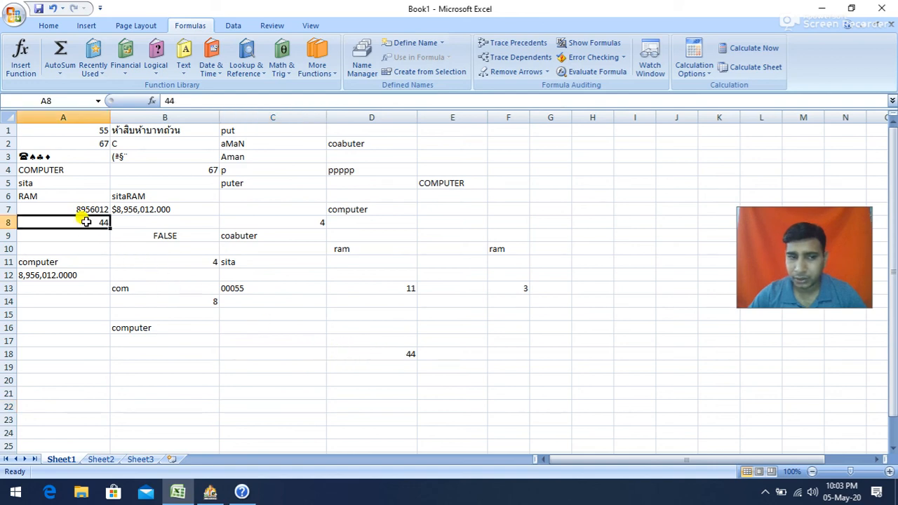
type("fdf")
left_click(268, 366)
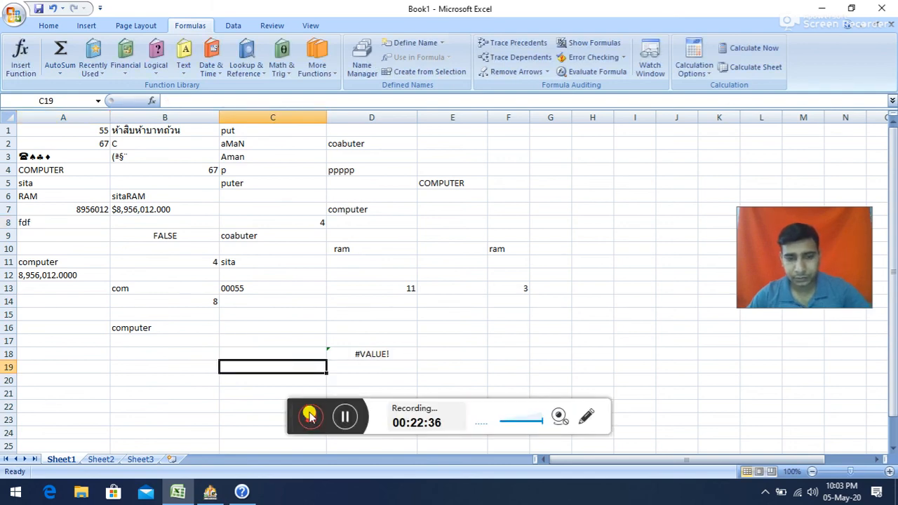
left_click(346, 417)
left_click(347, 417)
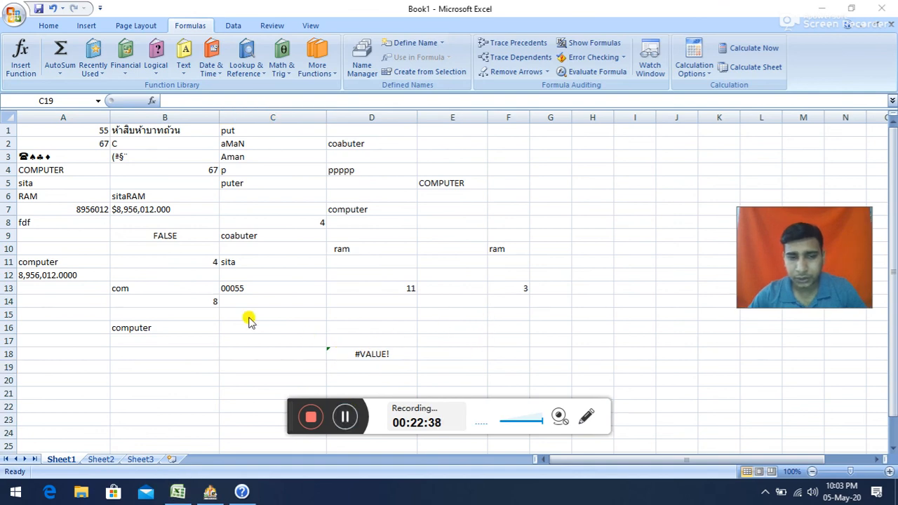
Replace the text in cell A8 with the number 44.
left_click(77, 223)
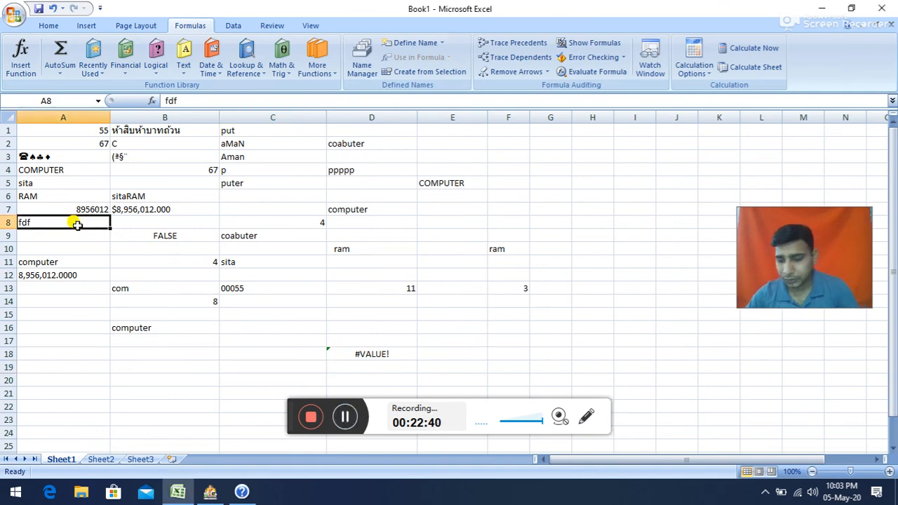
type("44")
left_click(235, 363)
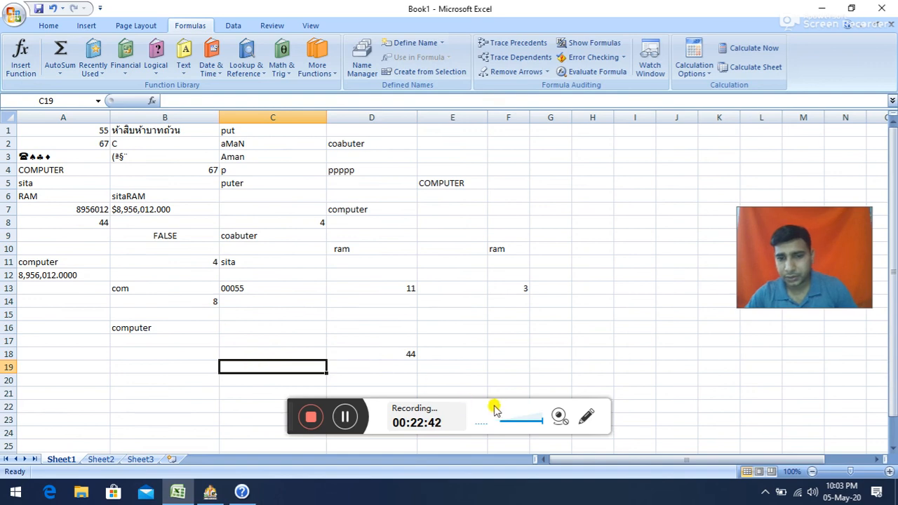
left_click(494, 316)
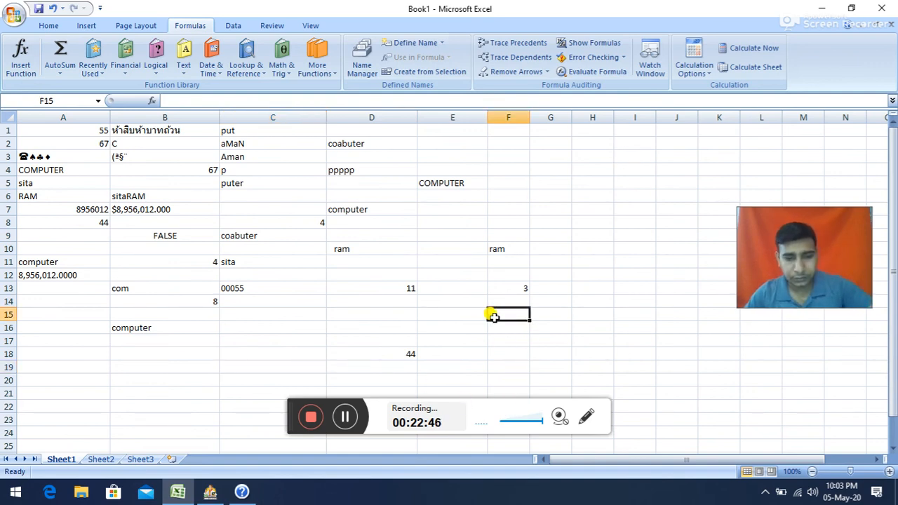
left_click(304, 330)
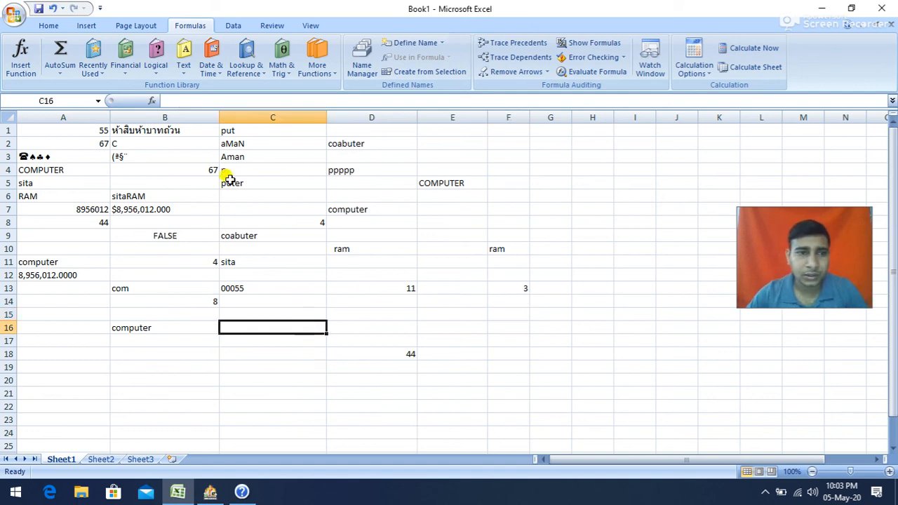
left_click(191, 71)
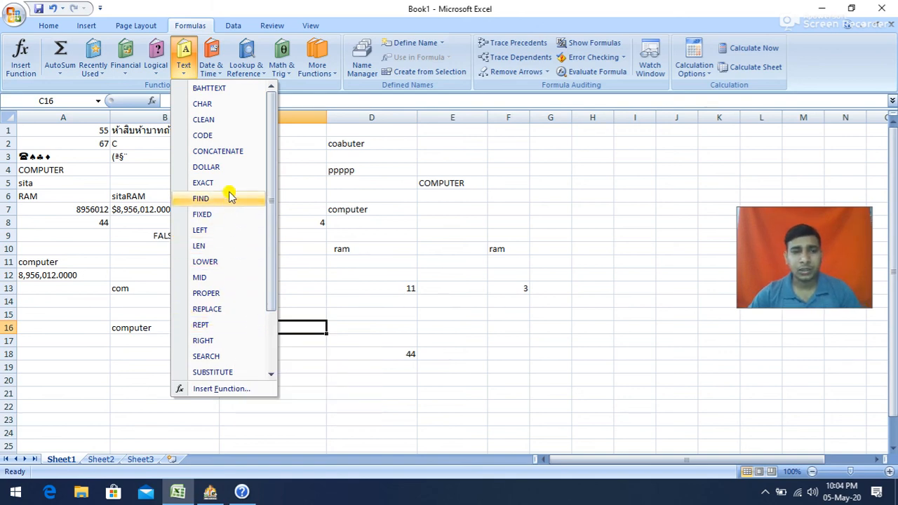
scroll(231, 193, "down", 2)
scroll(230, 194, "up", 2)
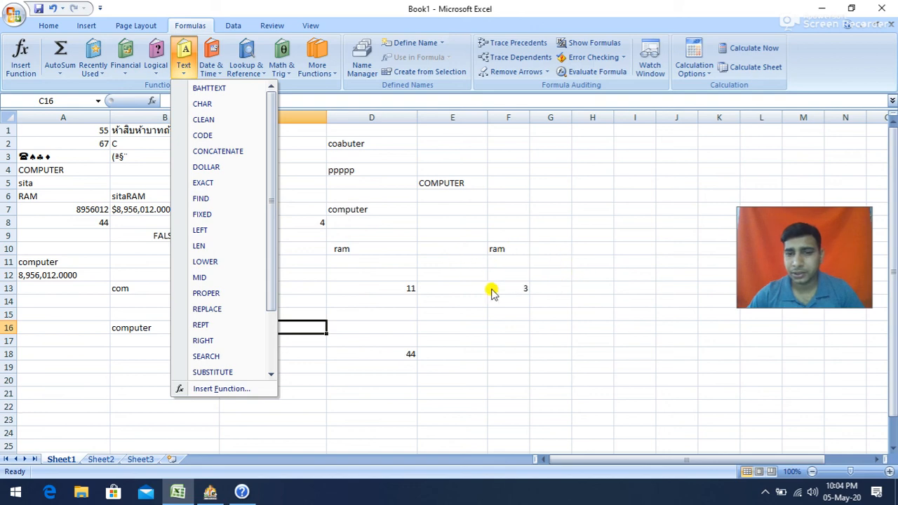
left_click(471, 264)
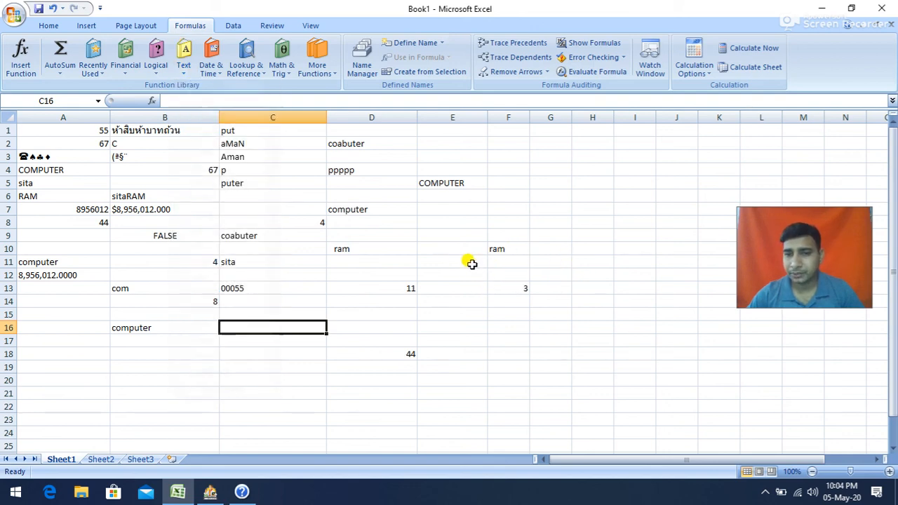